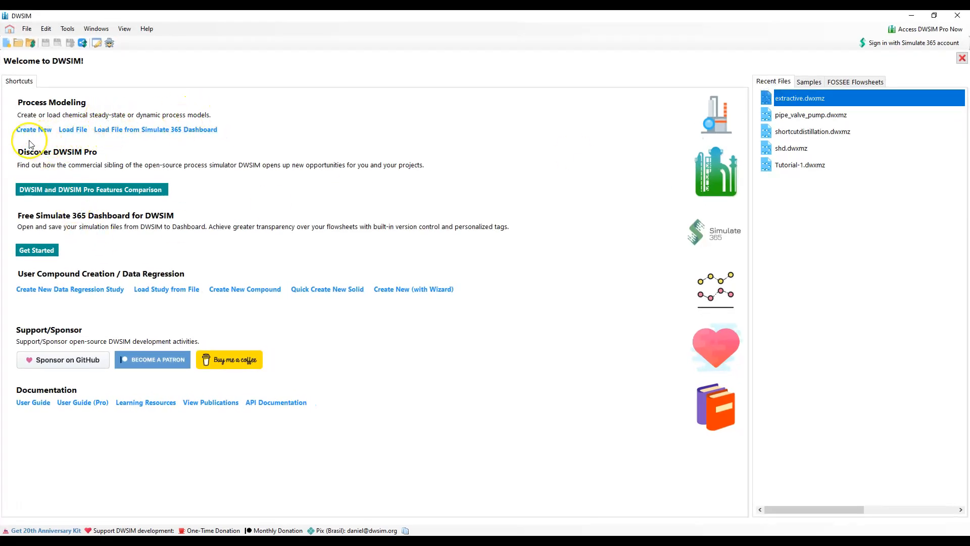
# Create a new process simulation and add Ethanol to its compounds
pyautogui.click(42, 133)
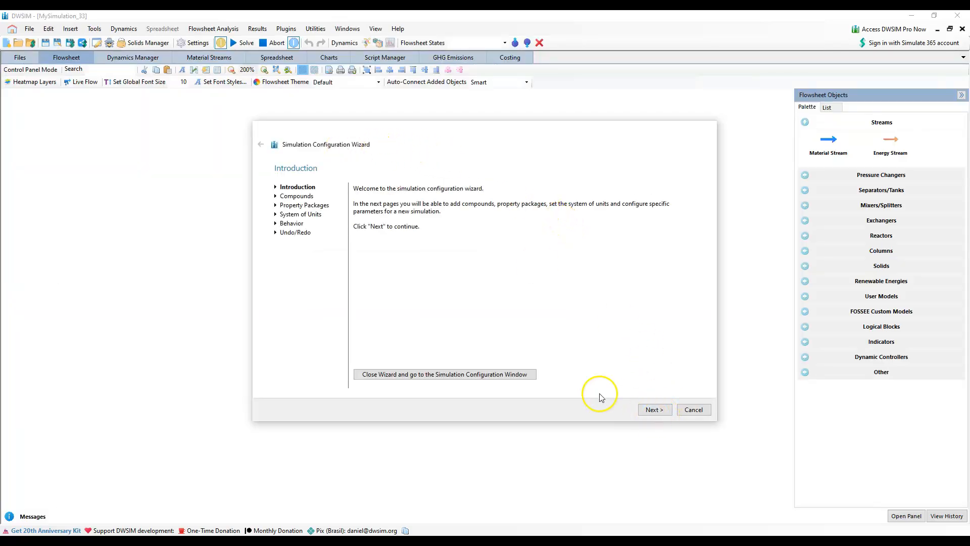
pyautogui.click(654, 409)
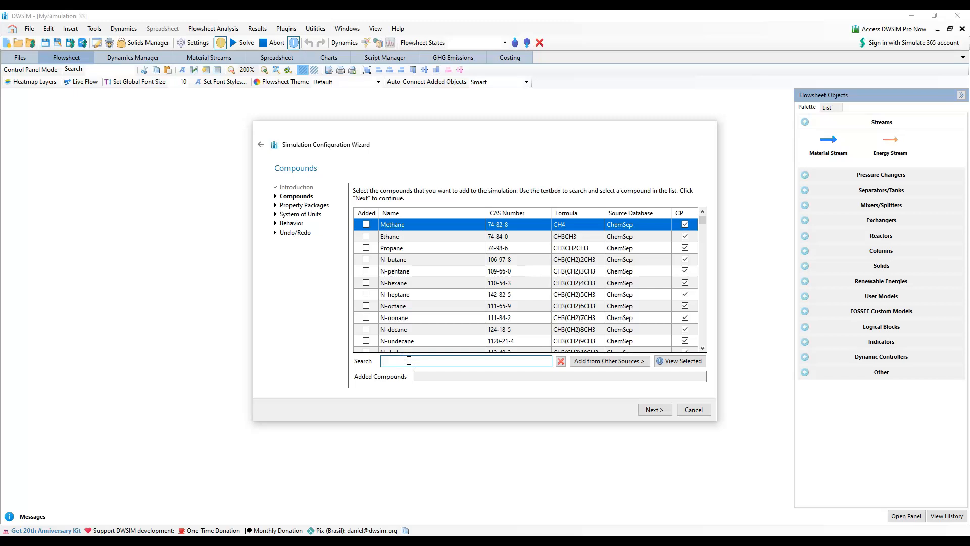
pyautogui.write('ethan')
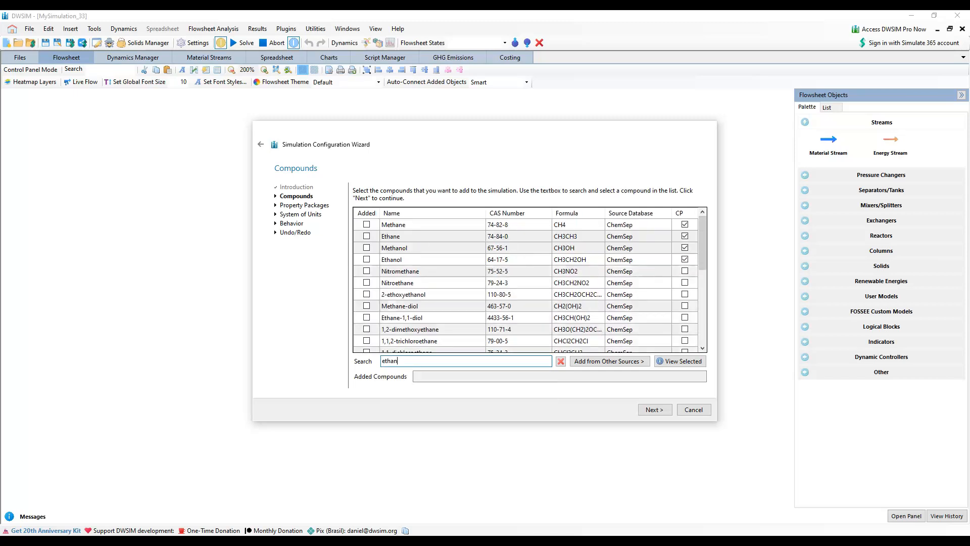
pyautogui.write('ol')
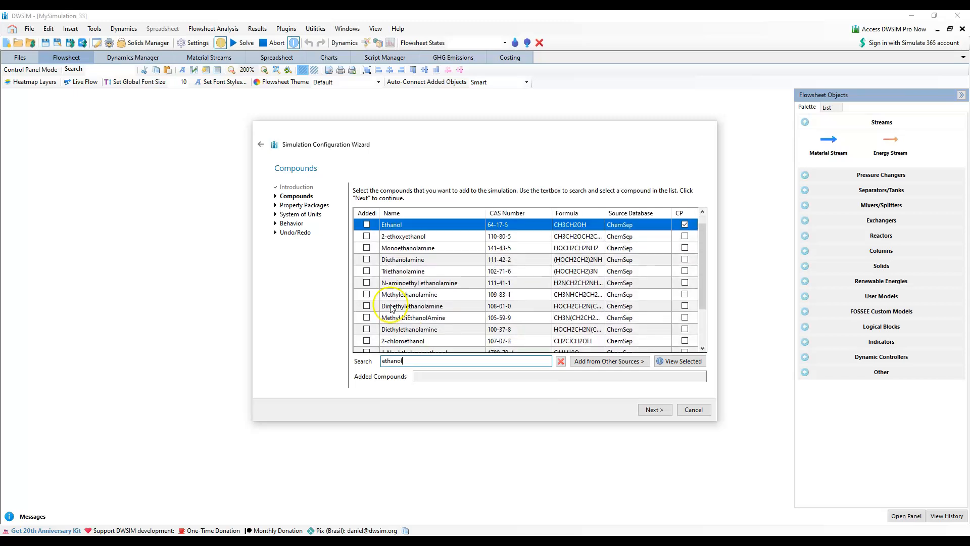
pyautogui.click(366, 224)
# Find Benzene in the compound list and add it to the simulation
pyautogui.doubleClick(415, 364)
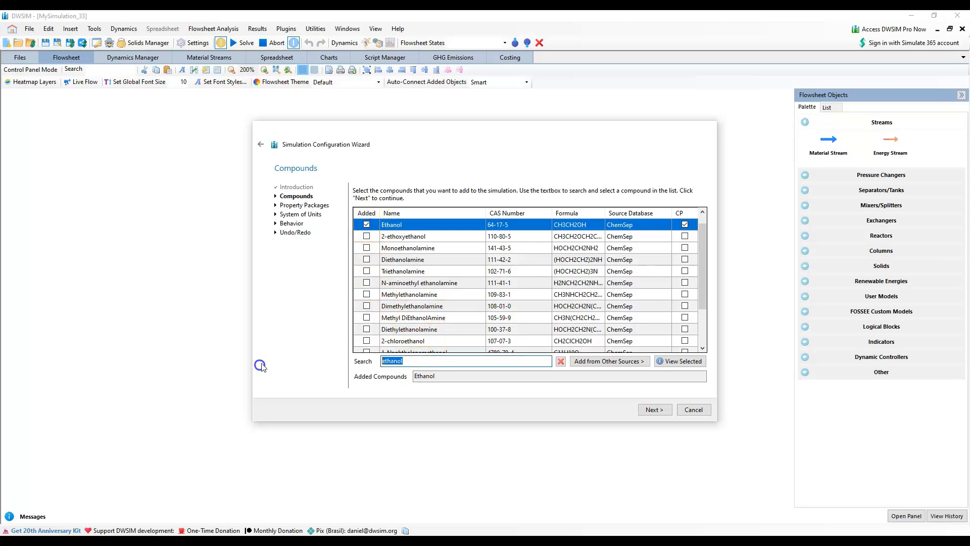
pyautogui.write('benz')
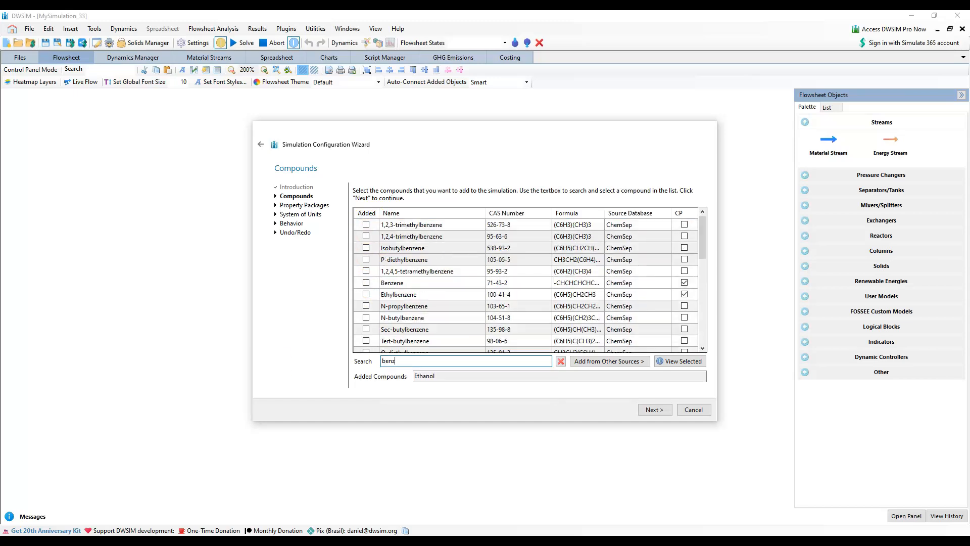
pyautogui.write('ne')
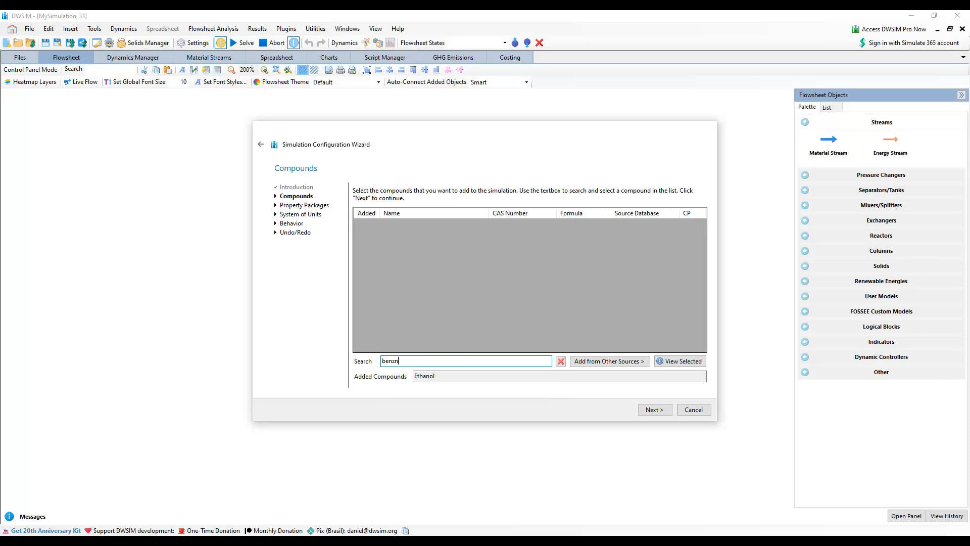
pyautogui.press('BackSpace')
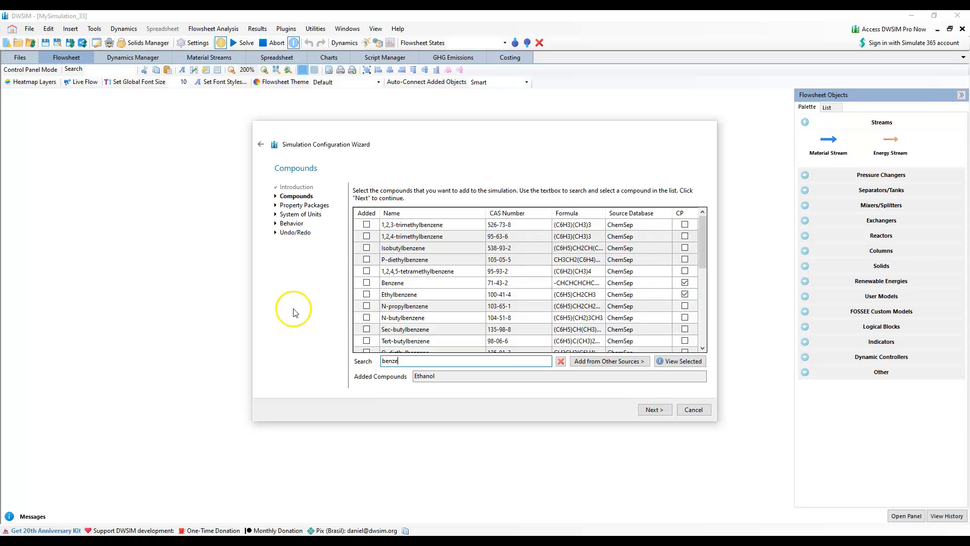
pyautogui.click(367, 282)
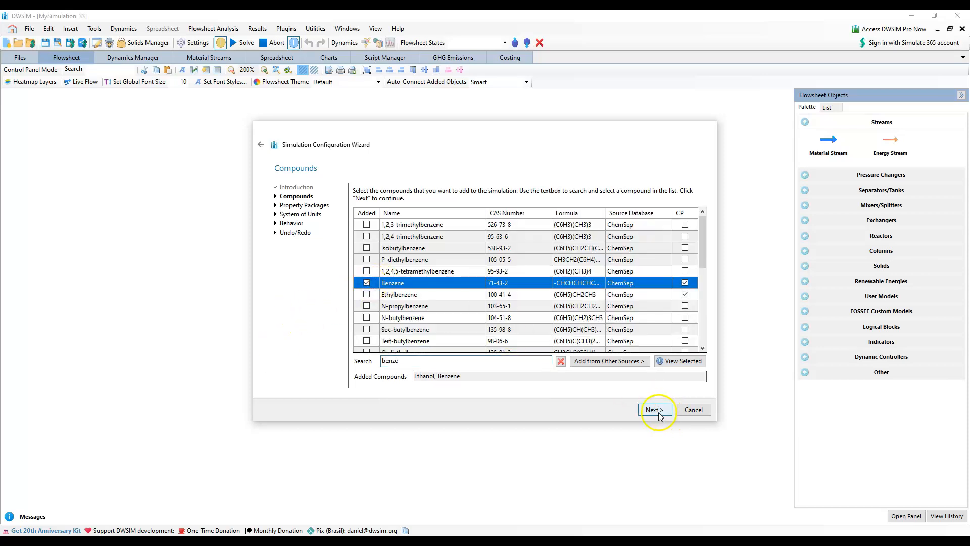
# Add P-xylene to the simulation and accept the compound selection
pyautogui.moveTo(425, 362); pyautogui.dragTo(332, 361)
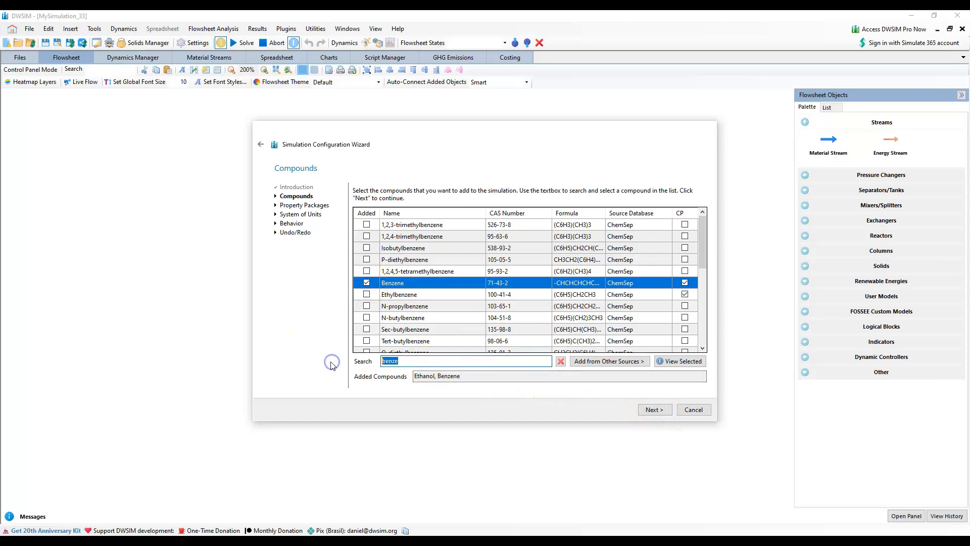
pyautogui.press('BackSpace')
pyautogui.write('p-xylen')
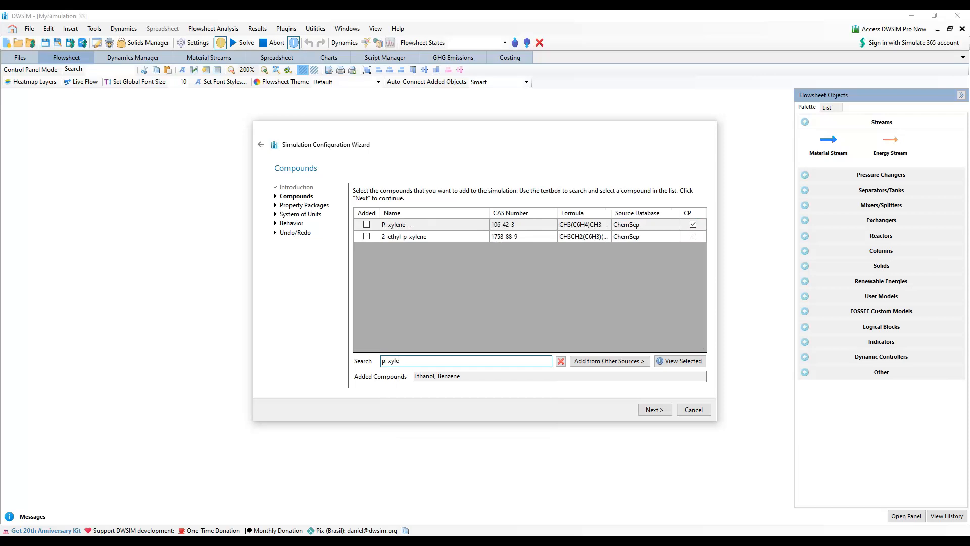
pyautogui.click(366, 224)
pyautogui.click(654, 409)
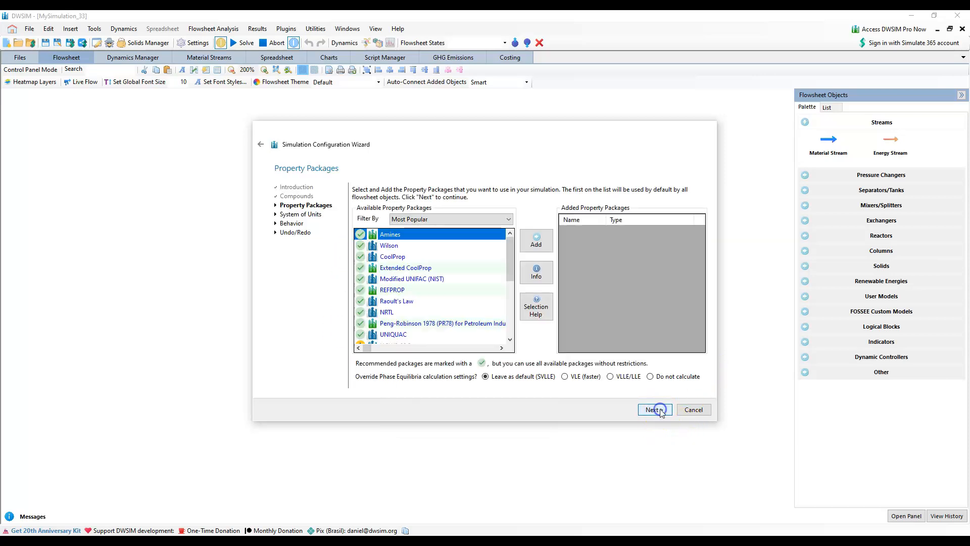
# Add UNIQUAC as the simulation's property package and continue to the system of units
pyautogui.click(393, 334)
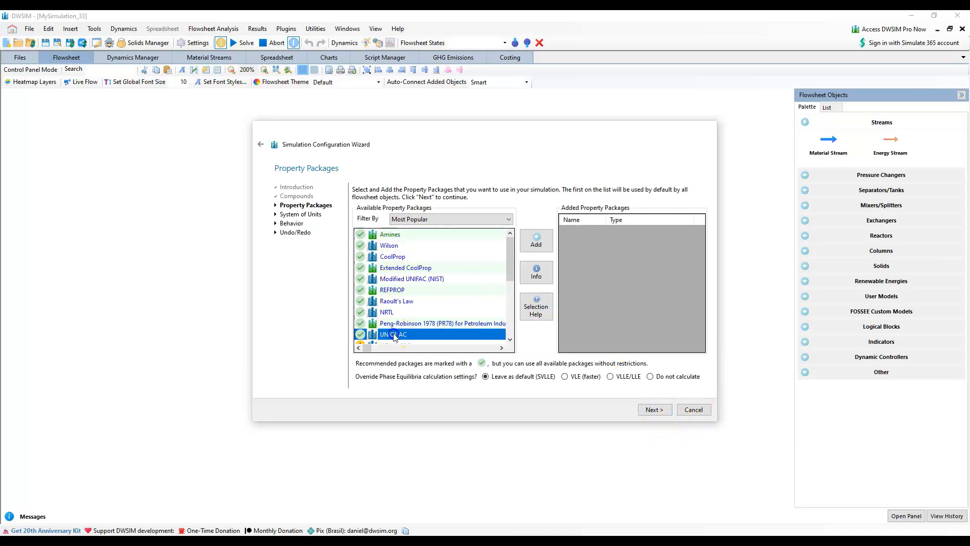
pyautogui.click(533, 247)
pyautogui.click(655, 409)
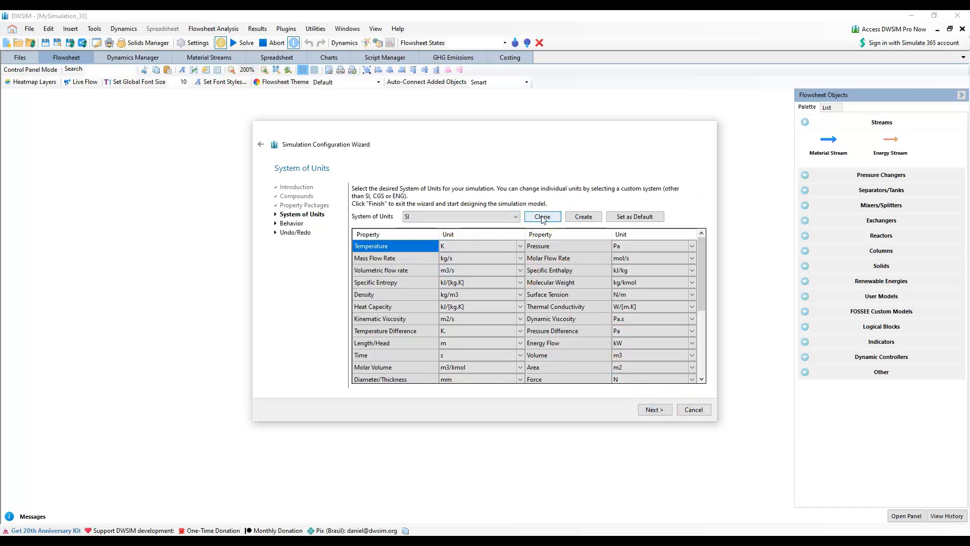
# Clone the SI system of units and set the copy's mass flow rate unit to kg/h
pyautogui.click(542, 217)
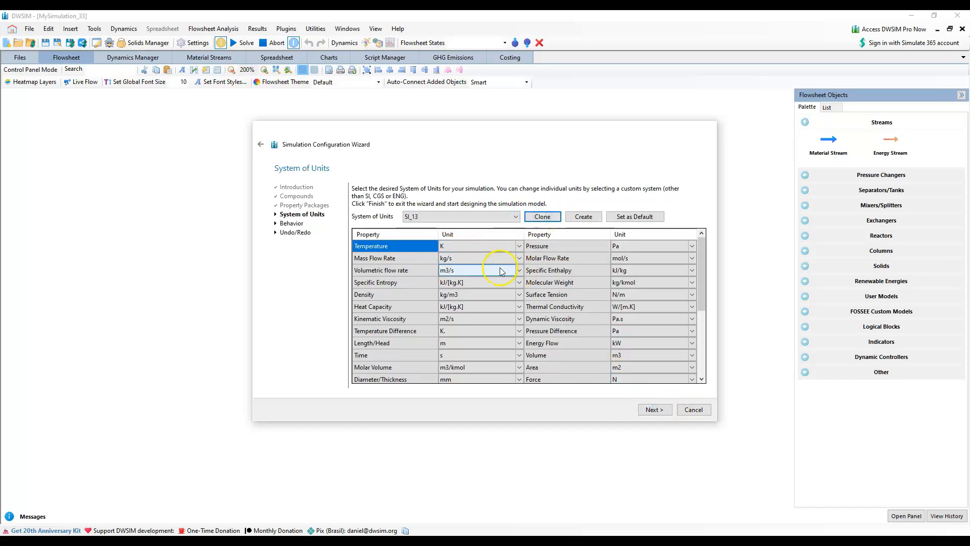
pyautogui.click(519, 258)
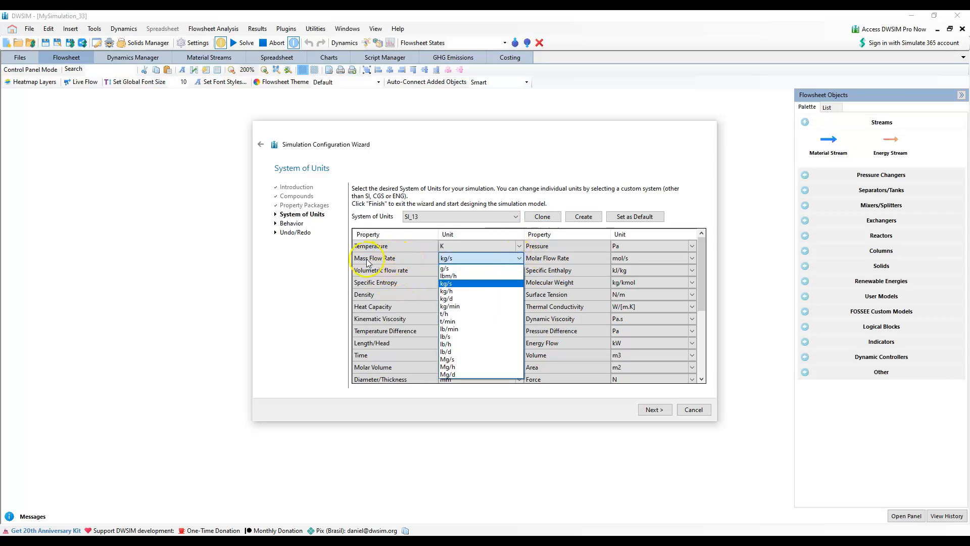
pyautogui.click(456, 291)
# Set the molar flow rate unit to kmol/h and the pressure unit to atm
pyautogui.click(663, 257)
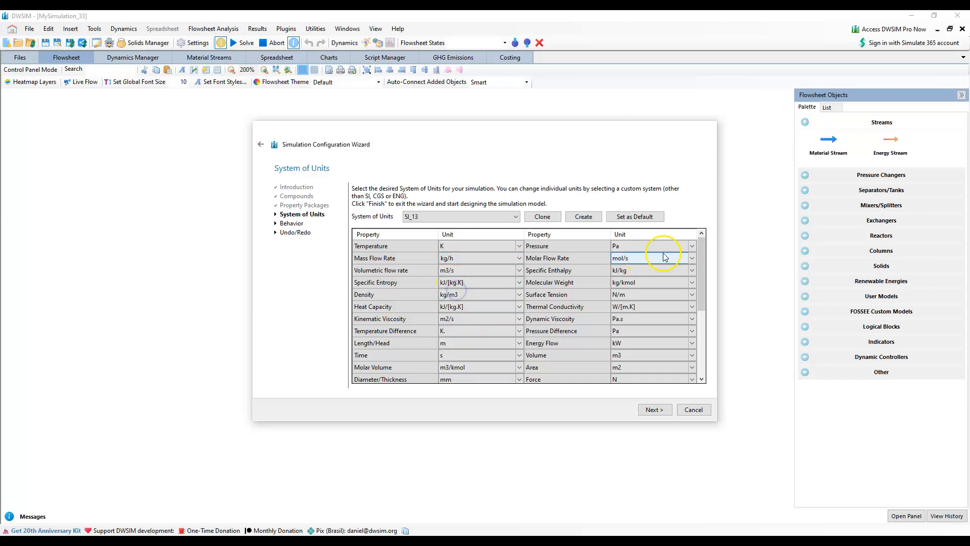
pyautogui.click(692, 260)
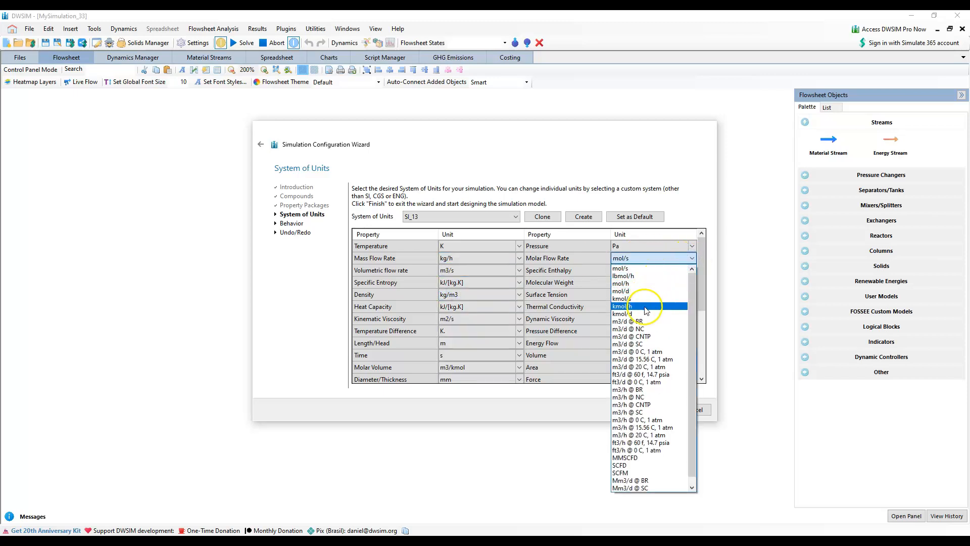
pyautogui.click(644, 307)
pyautogui.click(685, 247)
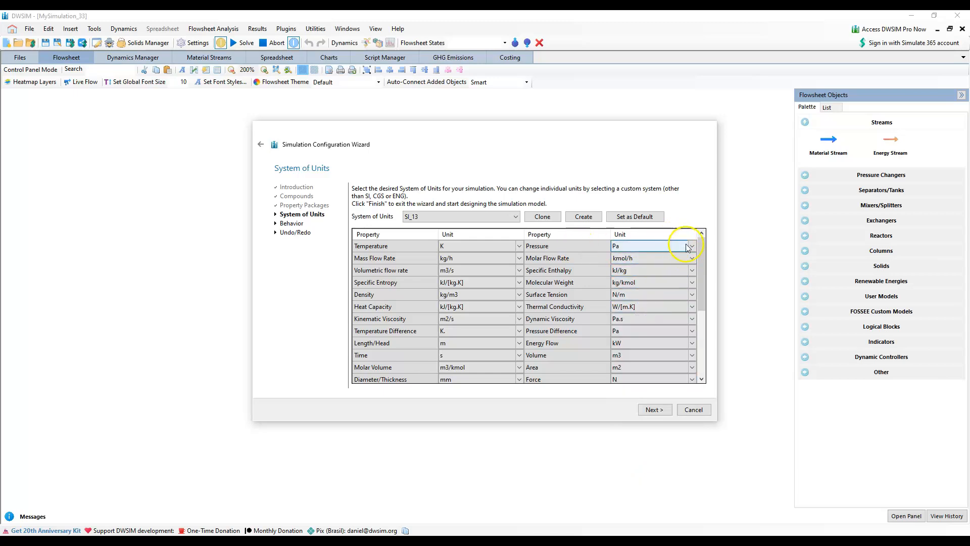
pyautogui.click(693, 248)
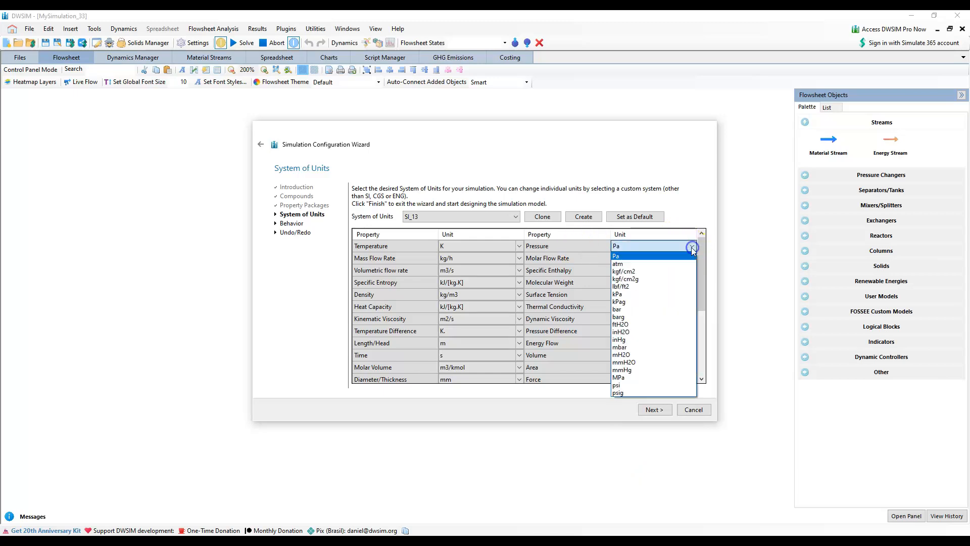
pyautogui.click(619, 261)
pyautogui.click(666, 379)
# Accept the units, leave the behavior and undo/redo options unchanged, and finish the configuration wizard
pyautogui.click(658, 411)
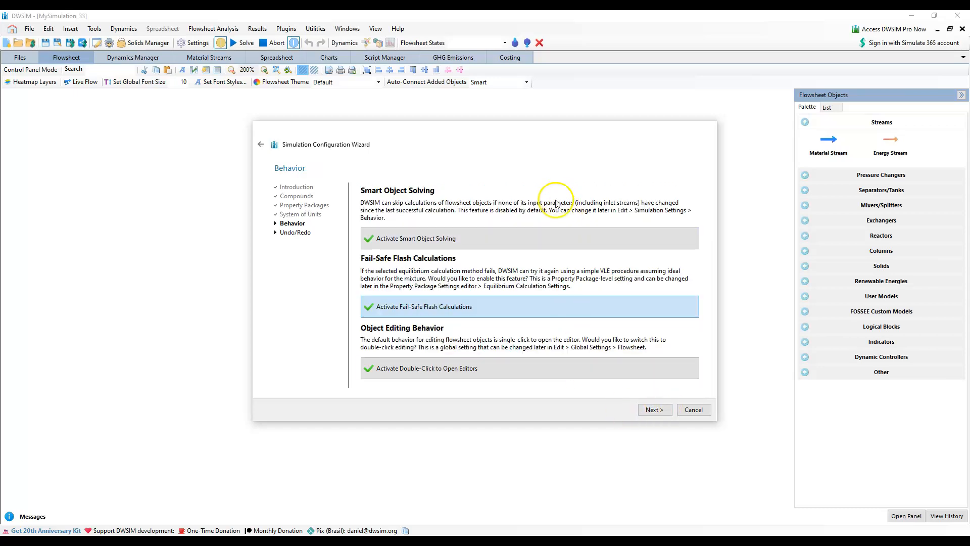
pyautogui.click(657, 412)
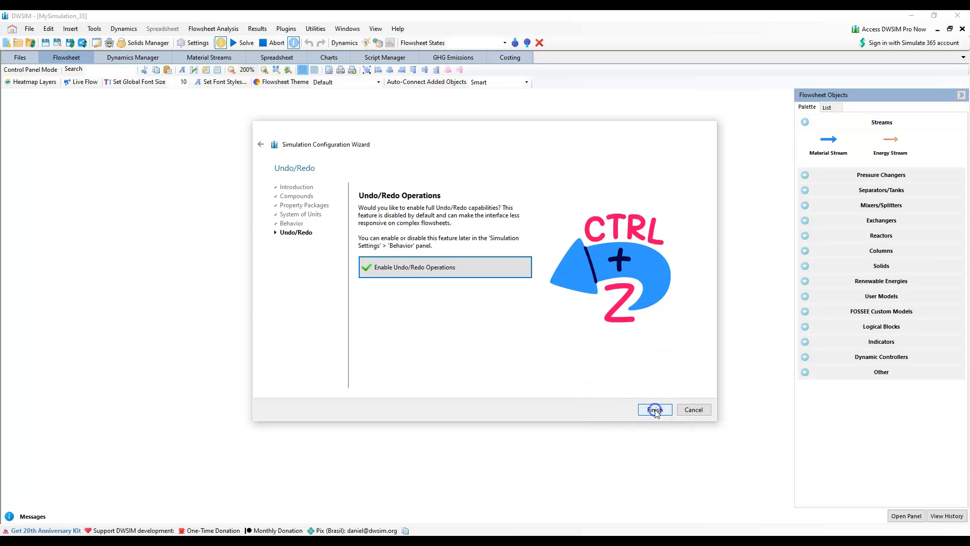
pyautogui.click(654, 409)
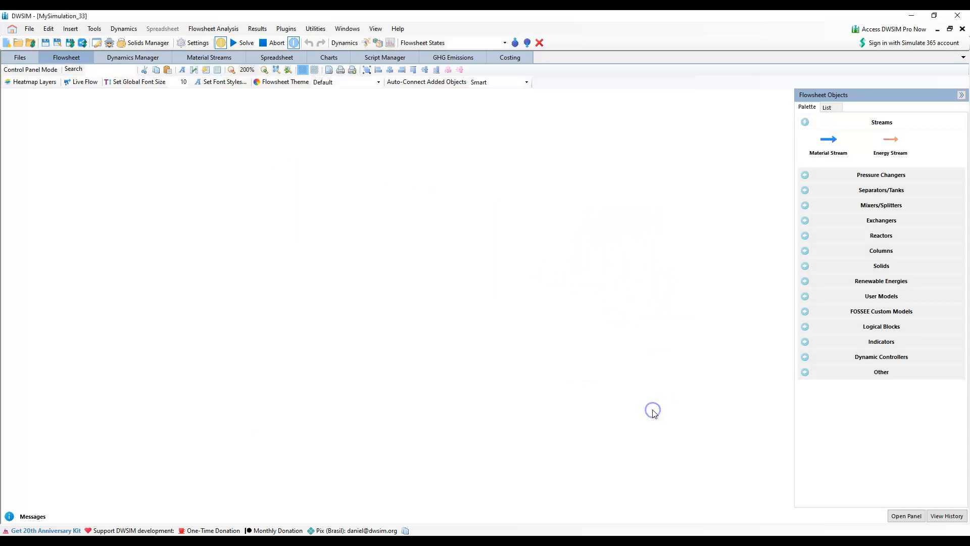
# Place a Stream Mixer with its auto-connected material streams on the flowsheet
pyautogui.click(883, 175)
pyautogui.click(882, 175)
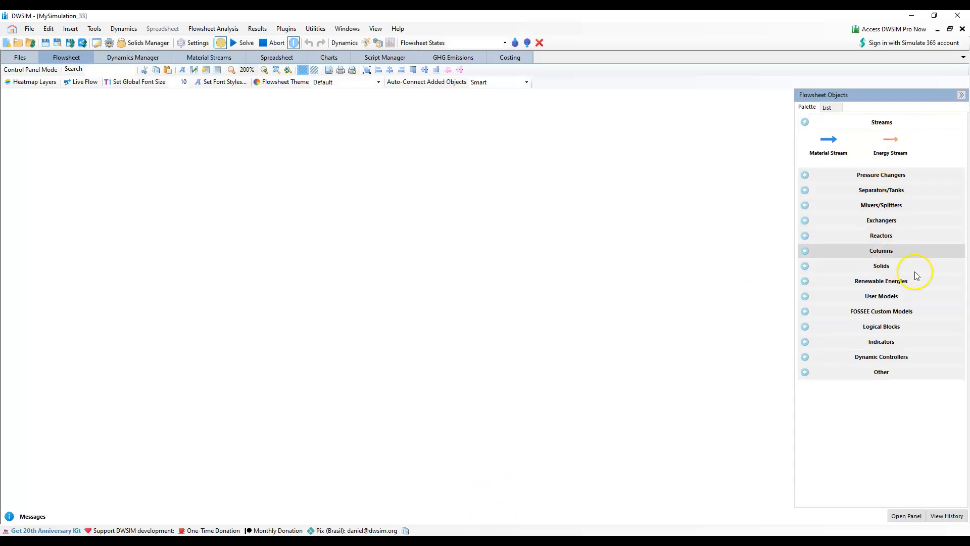
pyautogui.click(883, 191)
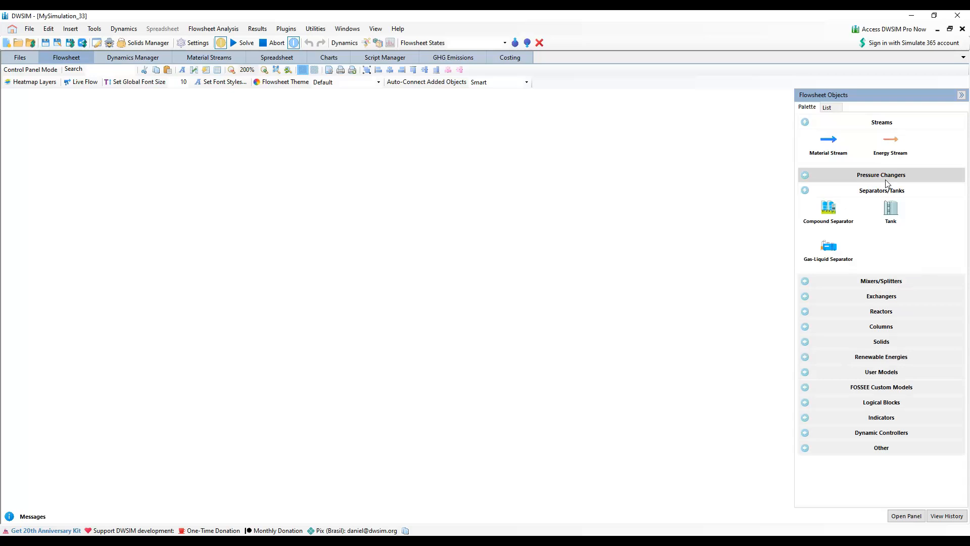
pyautogui.click(884, 191)
pyautogui.click(887, 206)
pyautogui.moveTo(829, 223); pyautogui.dragTo(151, 203)
pyautogui.moveTo(277, 210); pyautogui.dragTo(278, 210)
# Rotate the stream mixer by +90°
pyautogui.rightClick(282, 218)
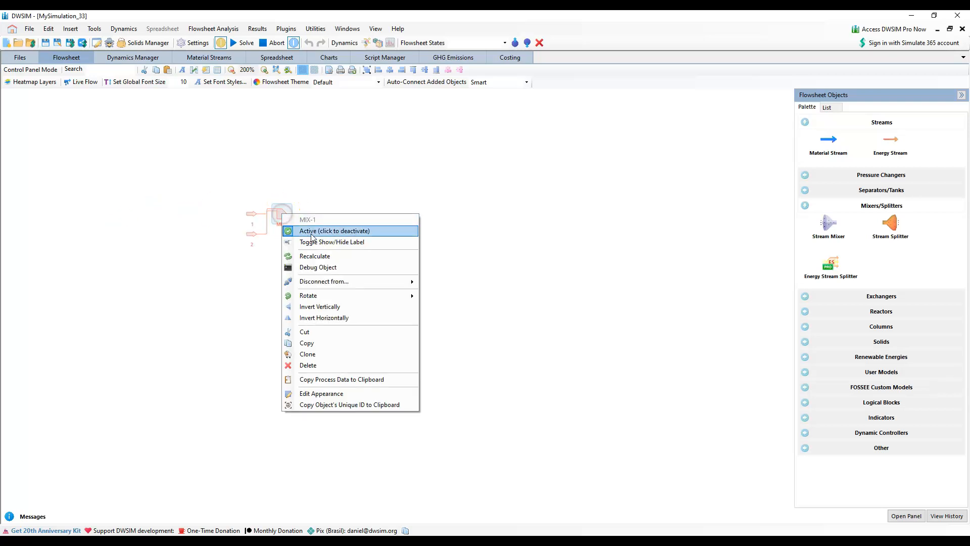
pyautogui.moveTo(329, 297)
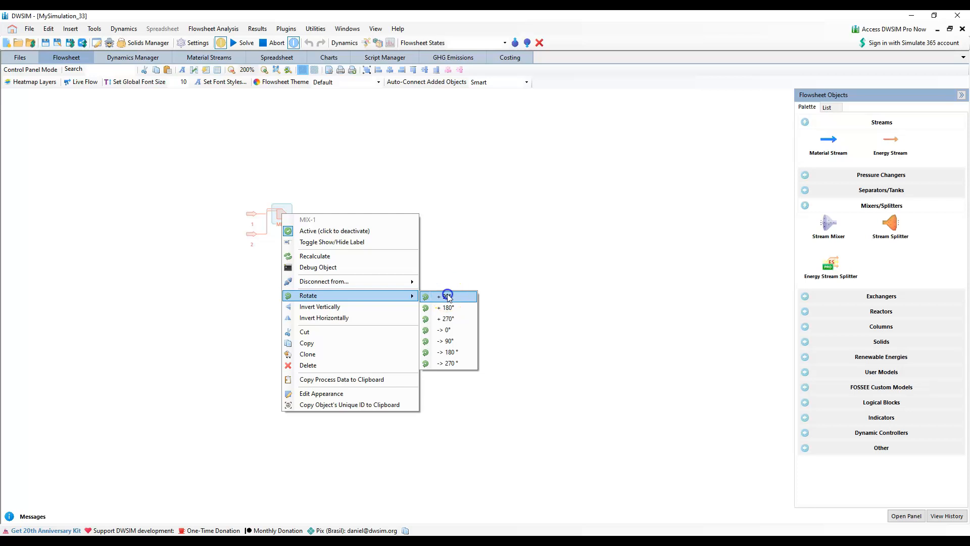
pyautogui.click(447, 293)
# Move material stream 2 above the mixer and invert it vertically
pyautogui.moveTo(259, 237); pyautogui.dragTo(276, 168)
pyautogui.click(274, 166)
pyautogui.rightClick(273, 168)
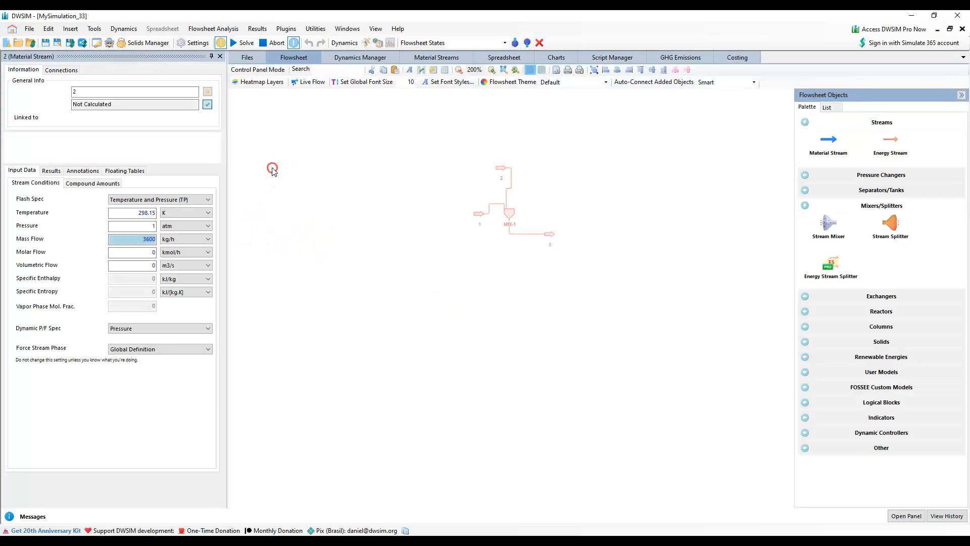
pyautogui.click(500, 169)
pyautogui.rightClick(501, 170)
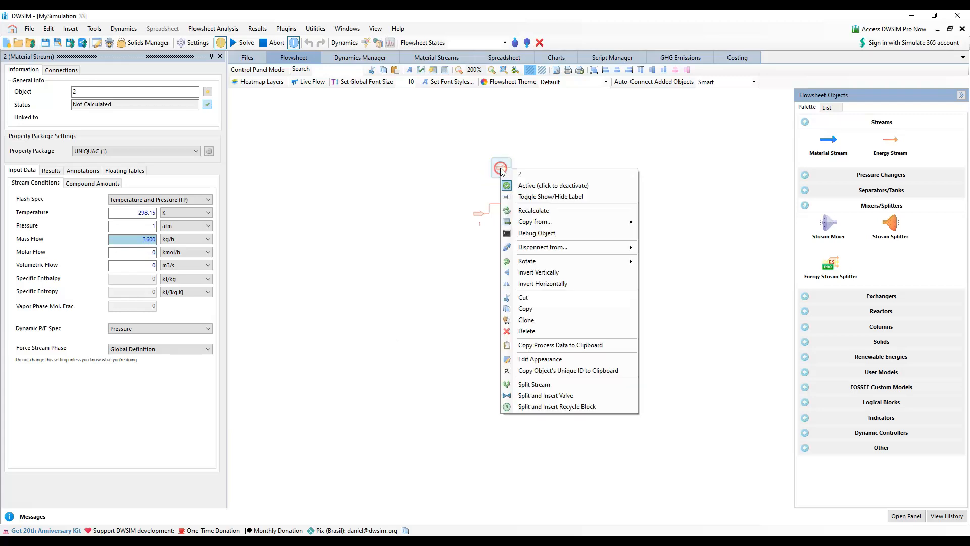
pyautogui.click(557, 273)
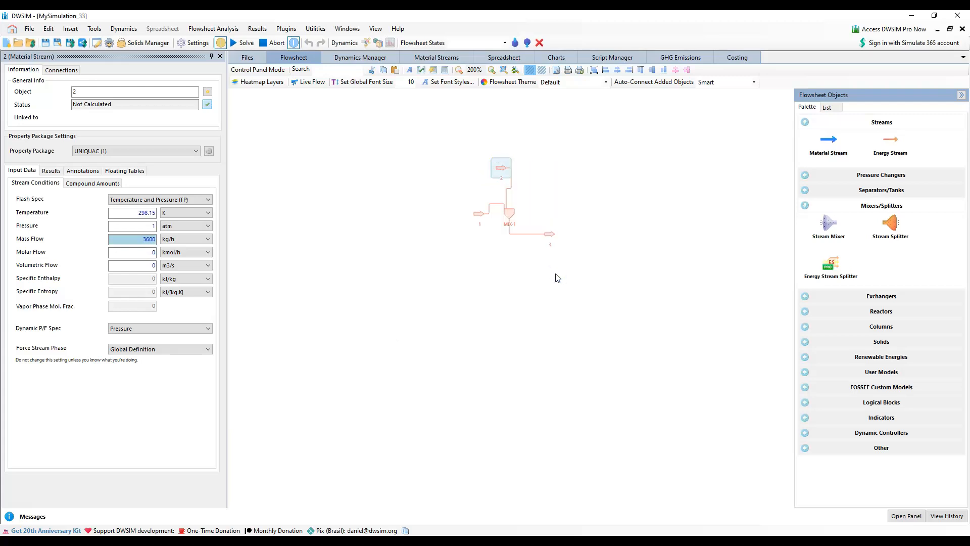
# Rotate material stream 2 by +90° and a further +180° so that it points down toward the mixer
pyautogui.rightClick(499, 167)
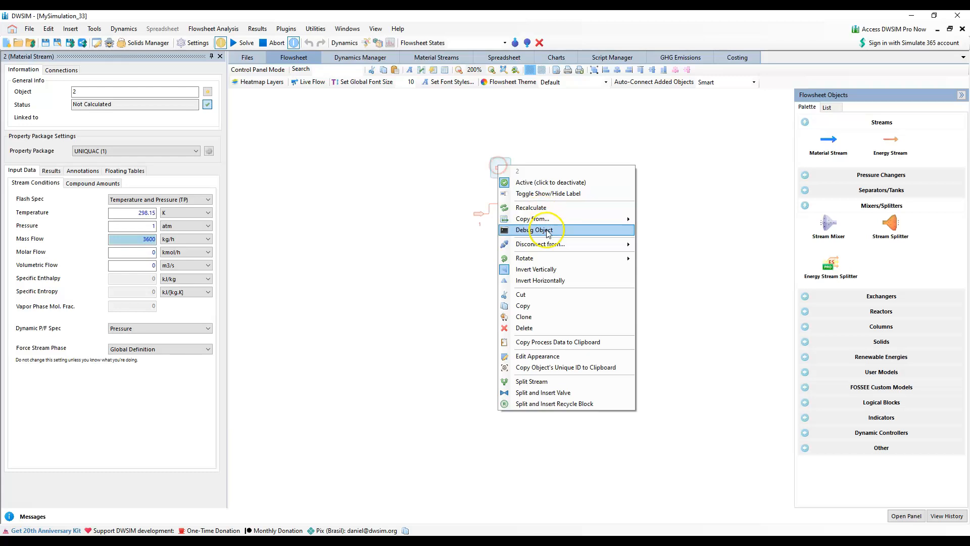
pyautogui.moveTo(547, 259)
pyautogui.click(663, 258)
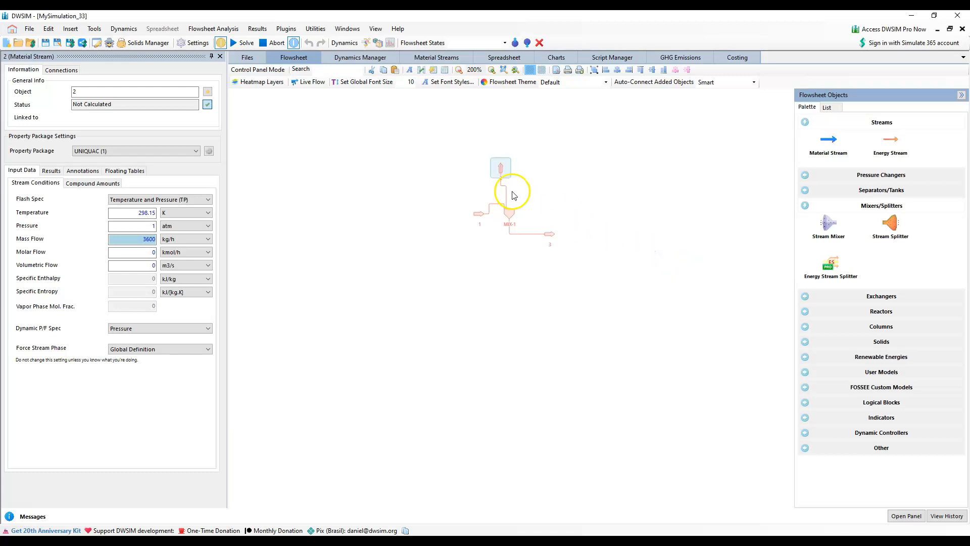
pyautogui.rightClick(500, 167)
pyautogui.moveTo(574, 259)
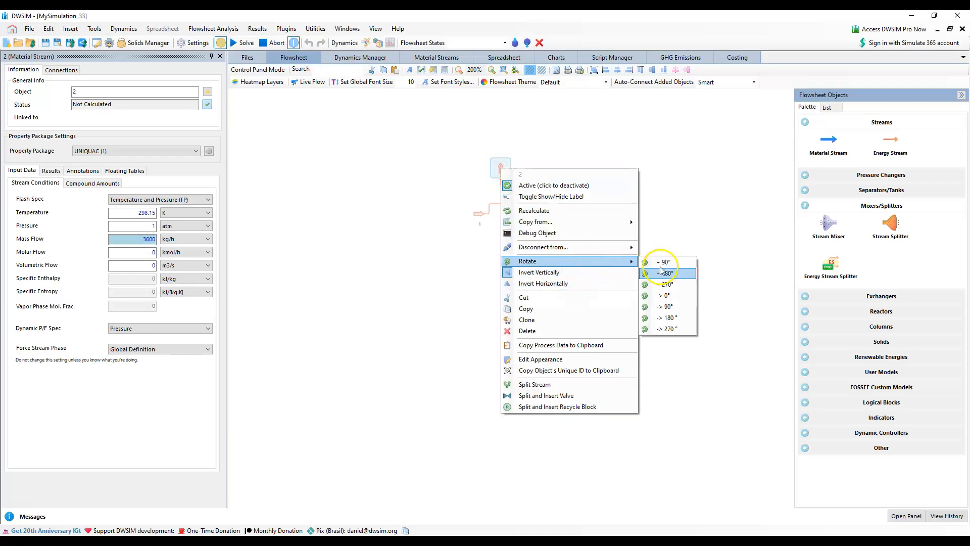
pyautogui.click(665, 272)
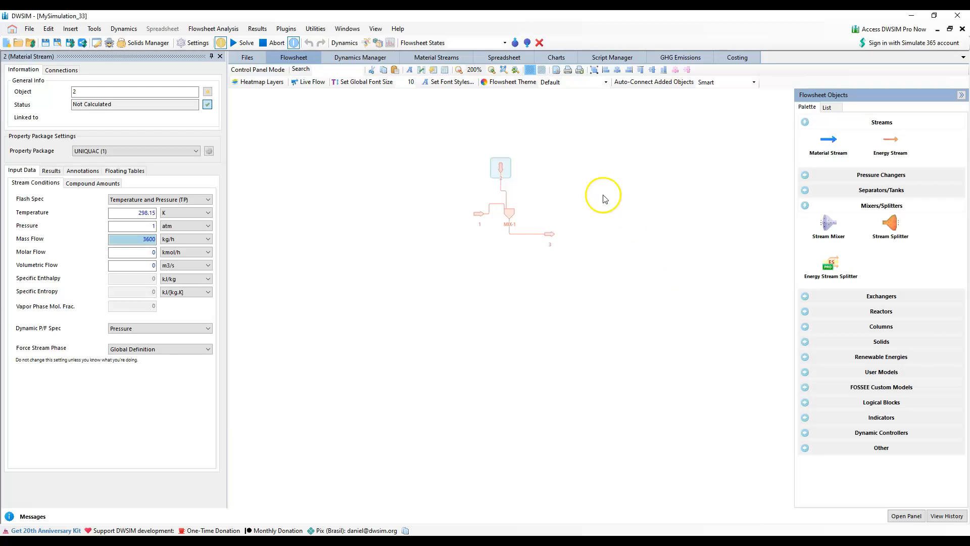
# Rename material stream 1, which enters the mixer from the side, as makeup solvent
pyautogui.click(479, 214)
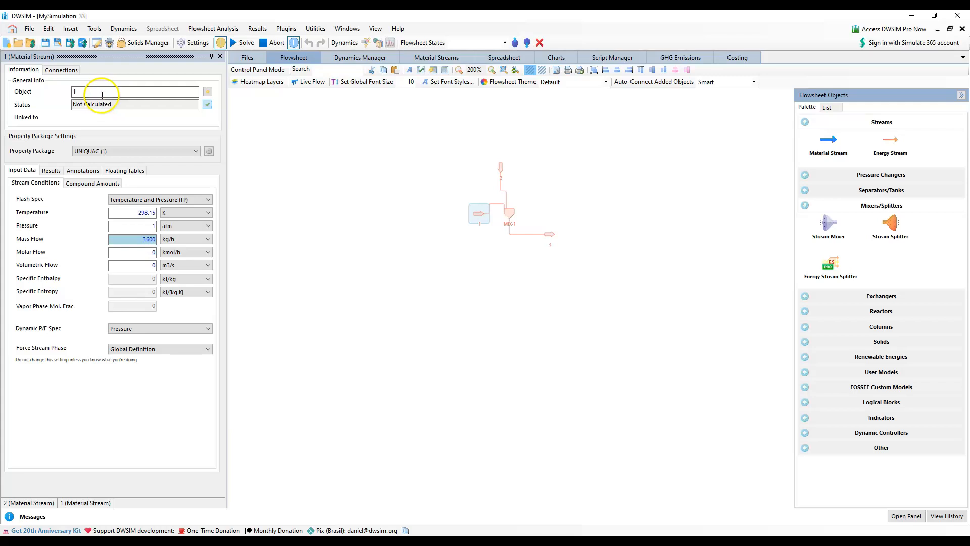
pyautogui.moveTo(102, 95); pyautogui.dragTo(7, 92)
pyautogui.write('makeup solvent')
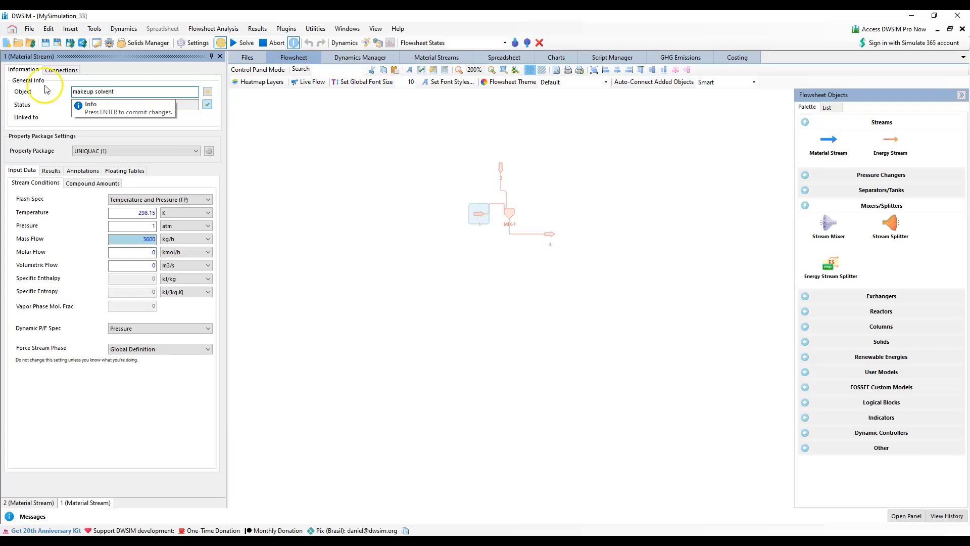
pyautogui.press('Return')
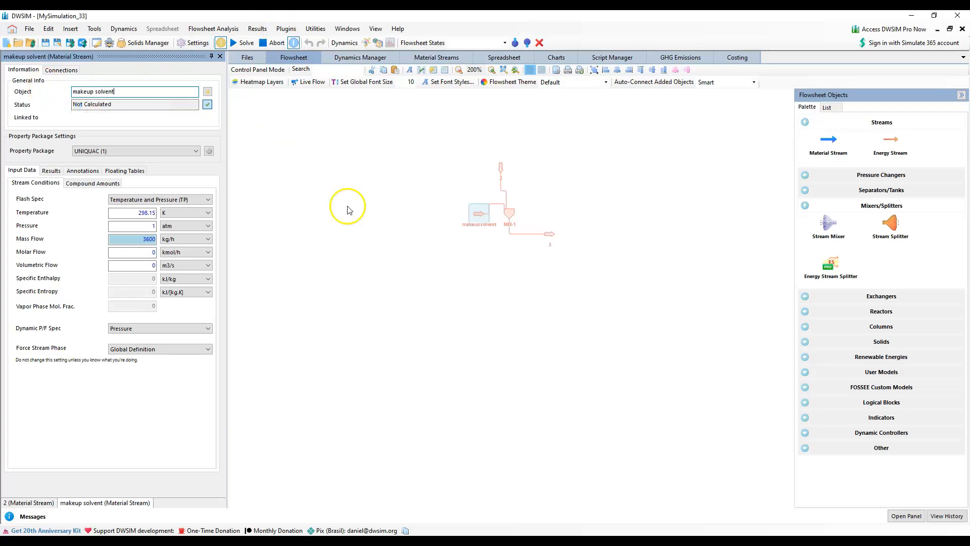
# Rename material stream 2 above the mixer as solvent
pyautogui.scroll(2, 542, 225)
pyautogui.click(495, 212)
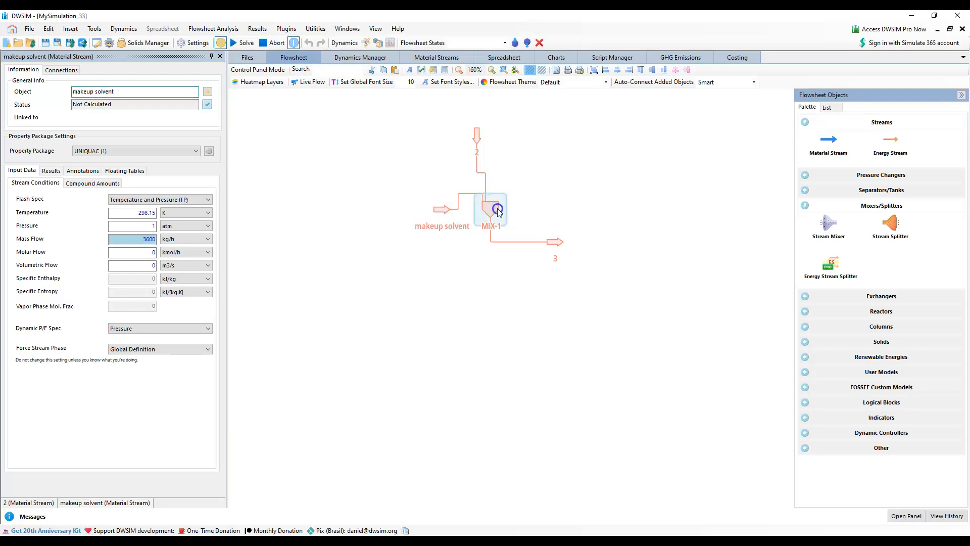
pyautogui.moveTo(534, 201); pyautogui.dragTo(377, 214)
pyautogui.click(316, 157)
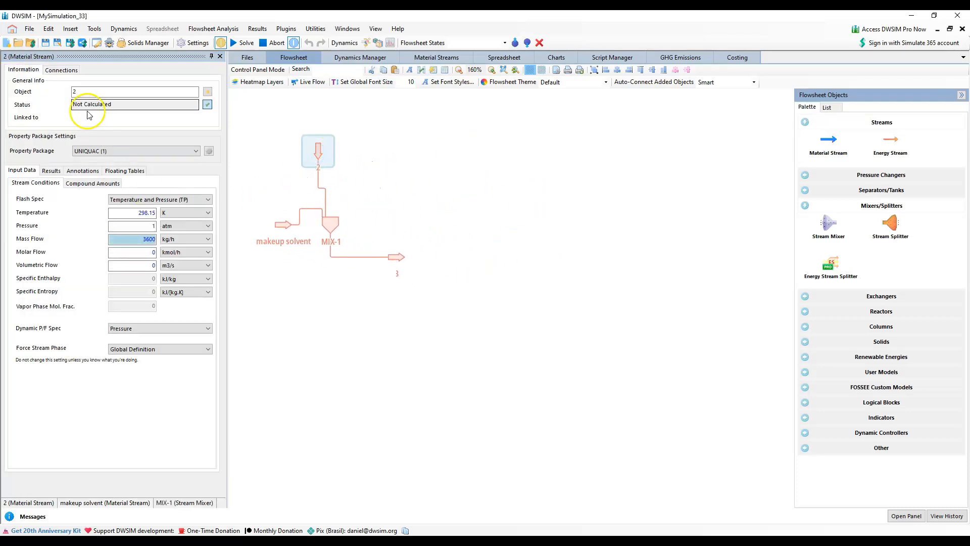
pyautogui.click(32, 94)
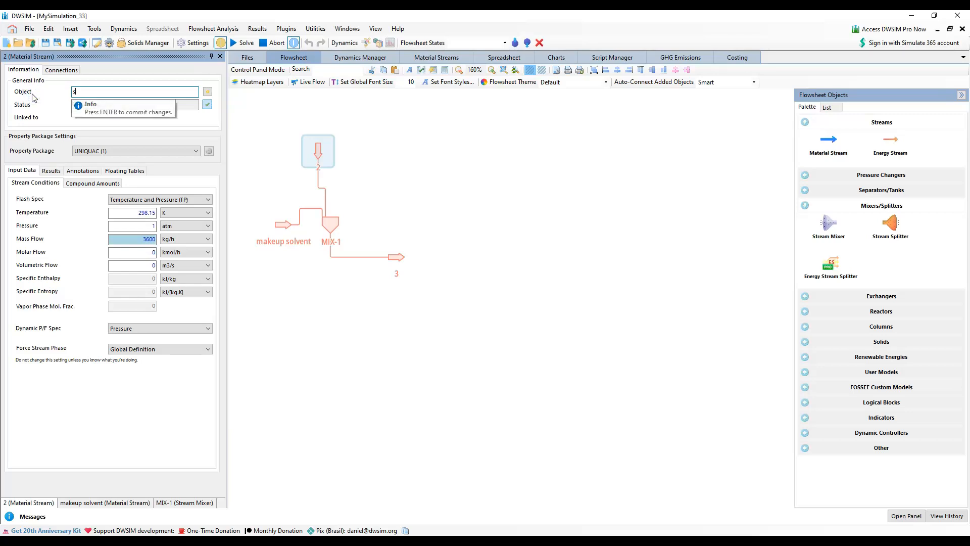
pyautogui.press('Return')
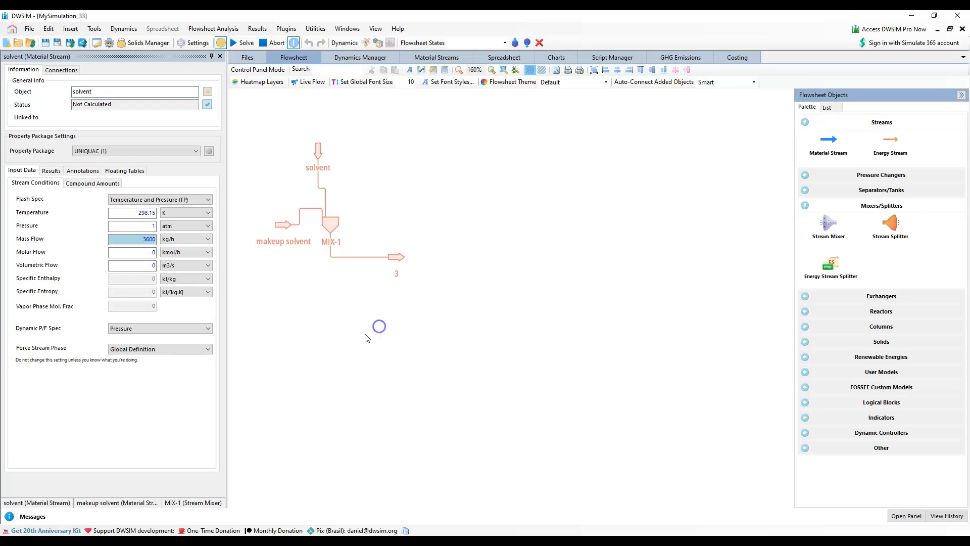
# Add a material stream below the makeup solvent stream, name it Feed Stream and move it slightly up
pyautogui.click(399, 258)
pyautogui.click(361, 336)
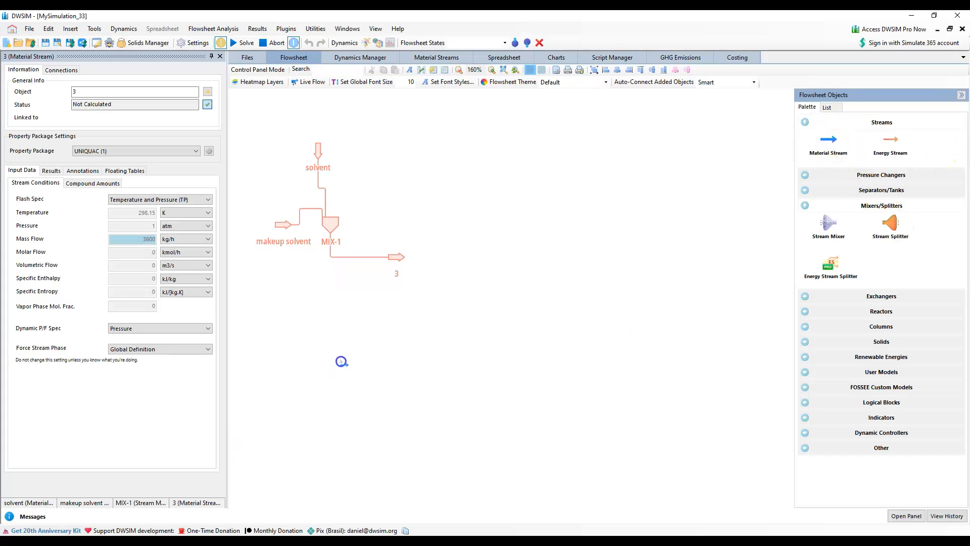
pyautogui.moveTo(350, 362); pyautogui.dragTo(282, 346)
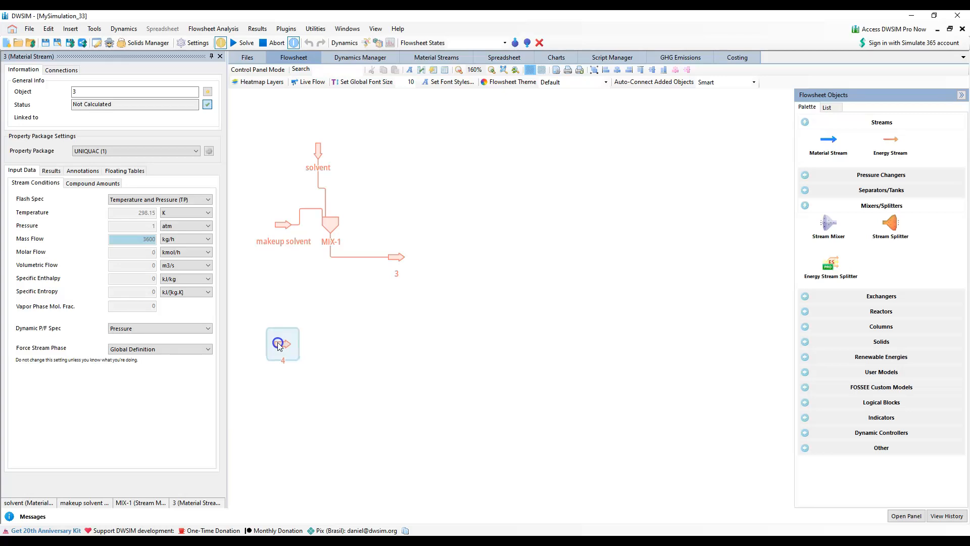
pyautogui.click(91, 94)
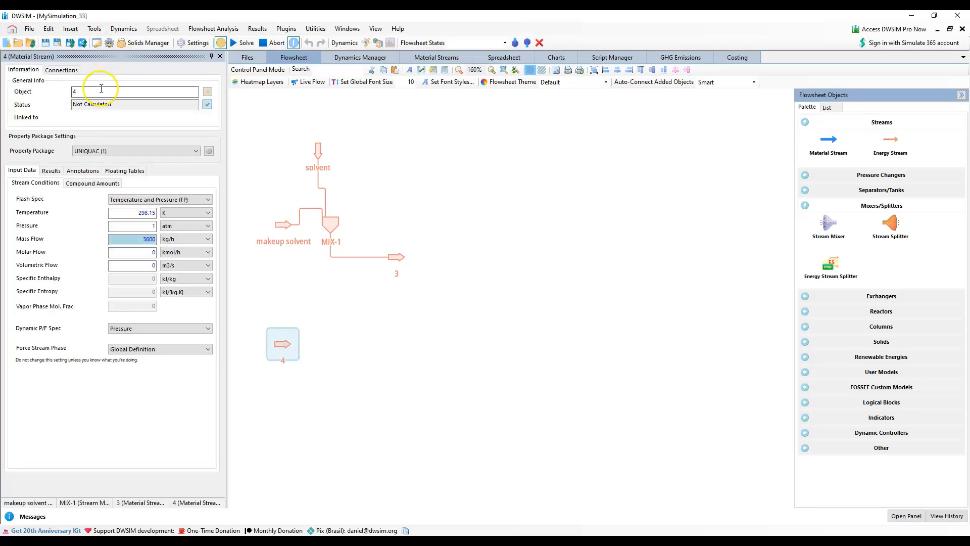
pyautogui.write('Feed Stream')
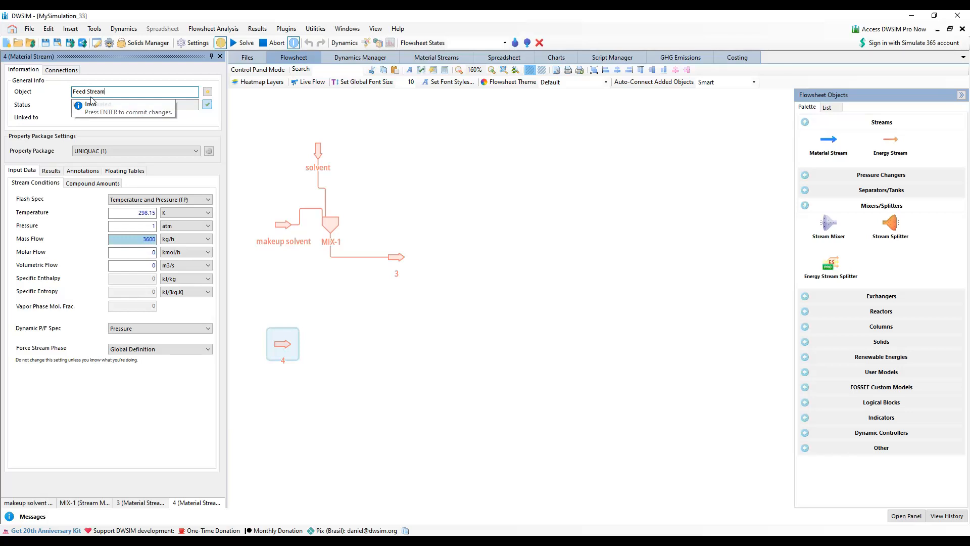
pyautogui.click(156, 99)
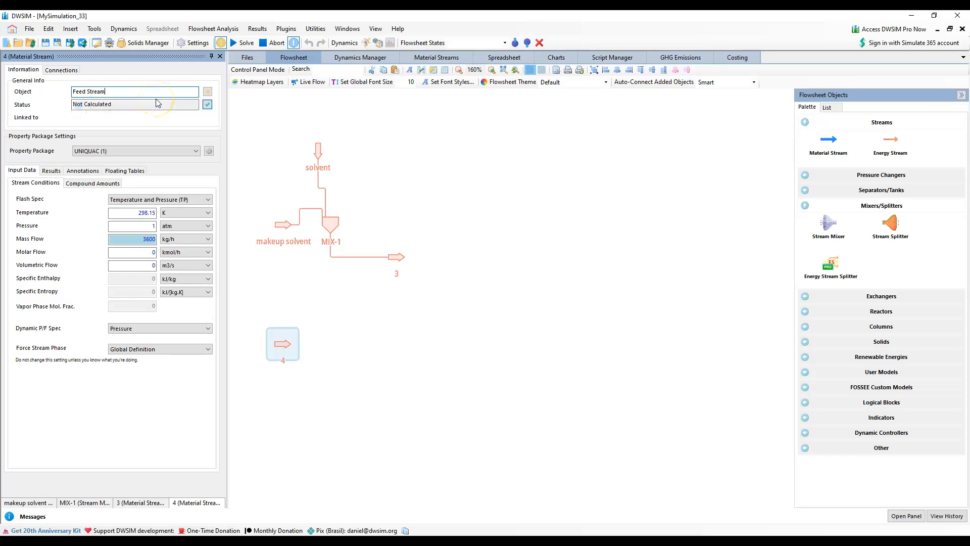
pyautogui.click(376, 326)
pyautogui.moveTo(287, 351); pyautogui.dragTo(285, 323)
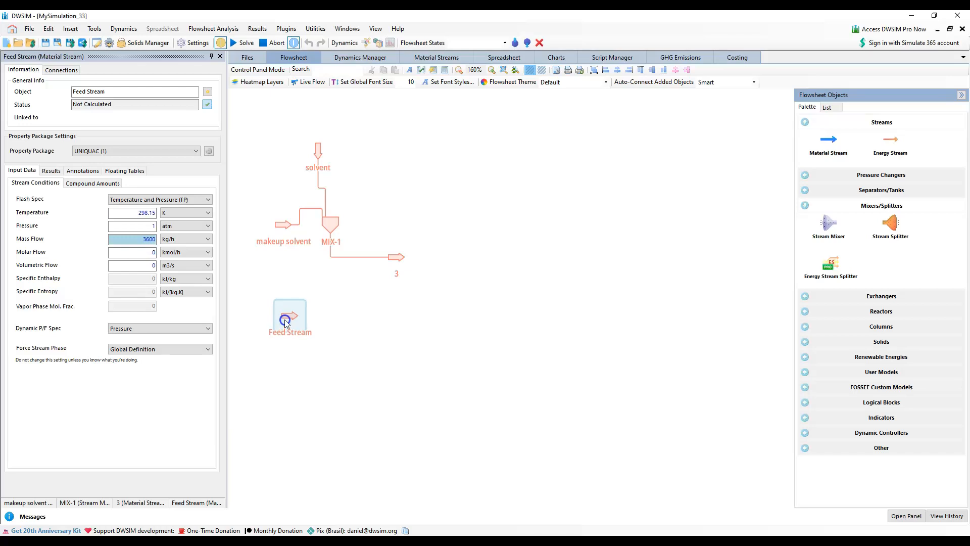
pyautogui.click(366, 342)
# Set the Feed Stream's molar flow to 100 kmol/h
pyautogui.click(289, 323)
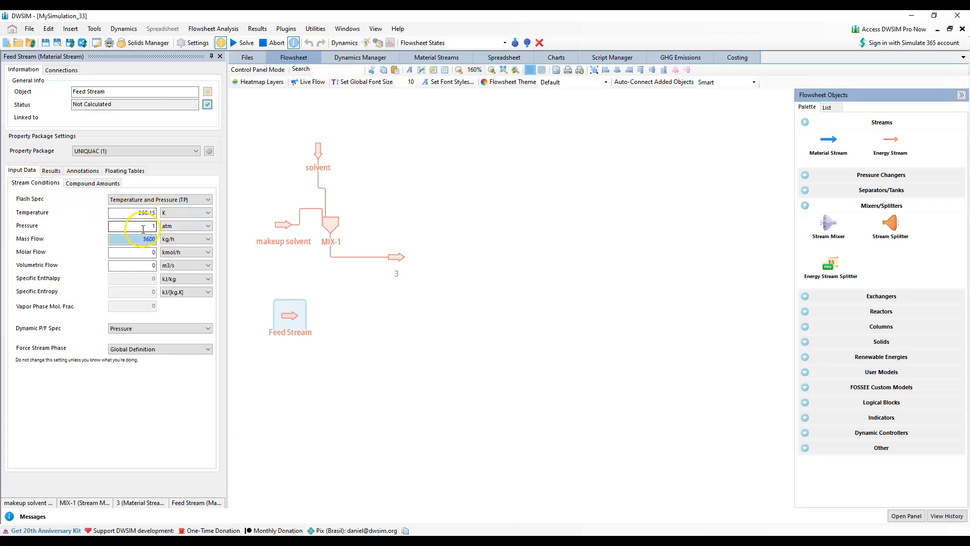
pyautogui.click(135, 256)
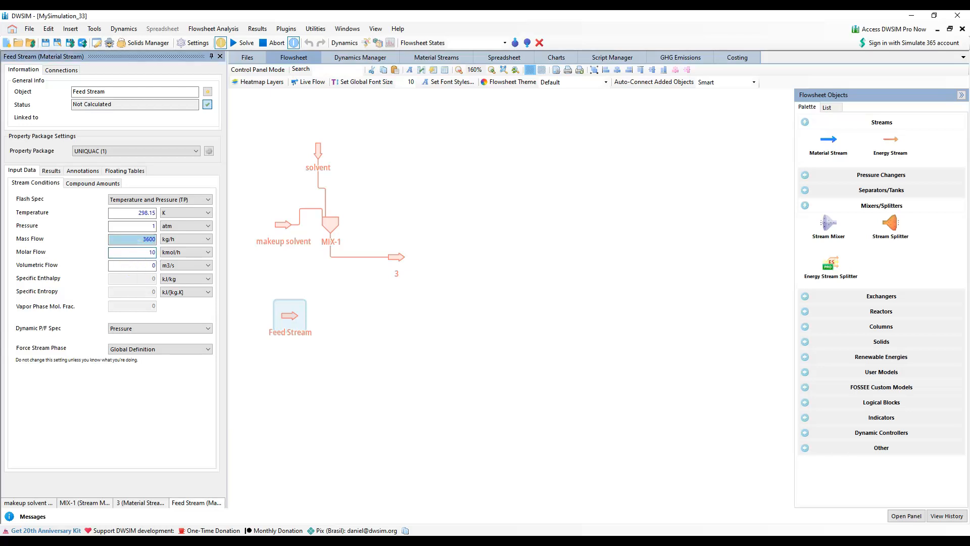
pyautogui.press('Return')
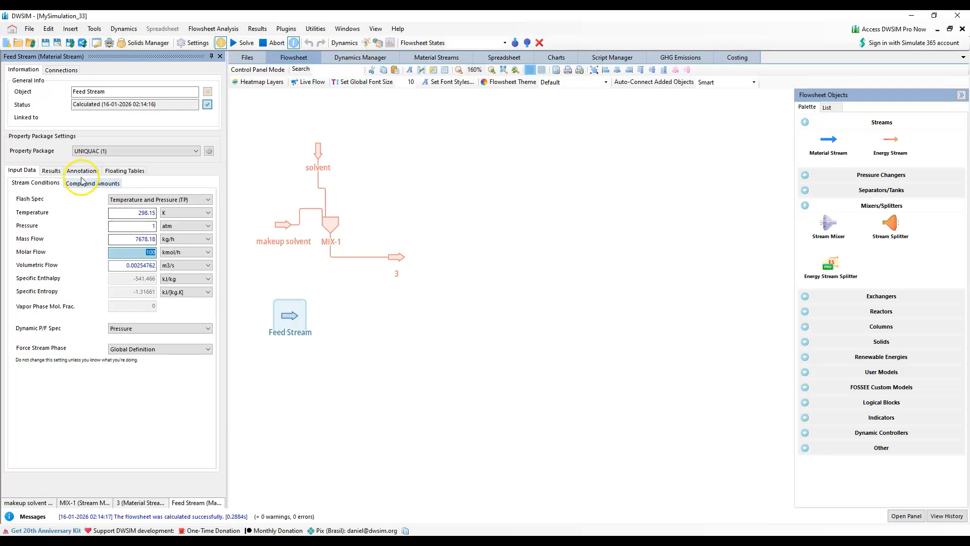
# Set the Feed Stream's mole fractions to 0.5 ethanol, 0.5 benzene and 0 p-xylene and accept the composition
pyautogui.click(86, 185)
pyautogui.click(125, 241)
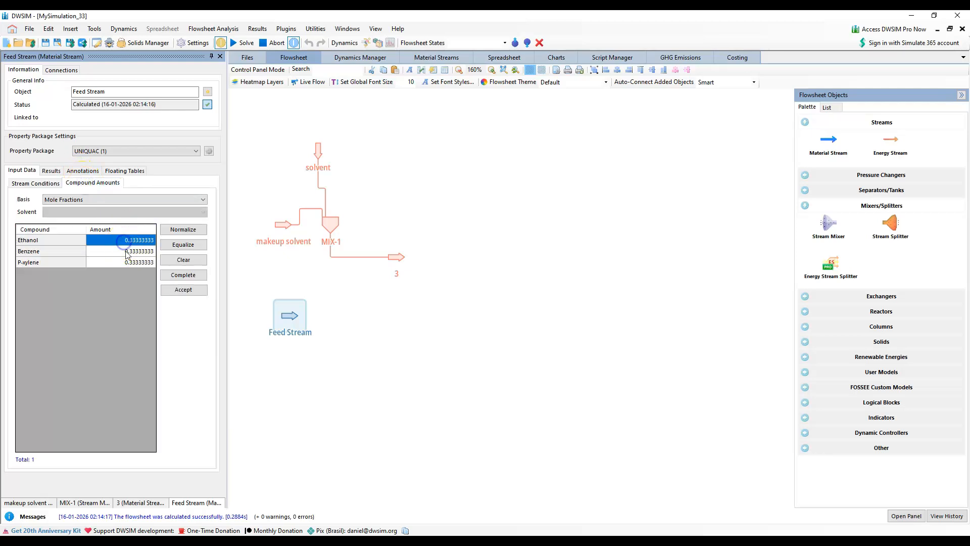
pyautogui.write('0.5')
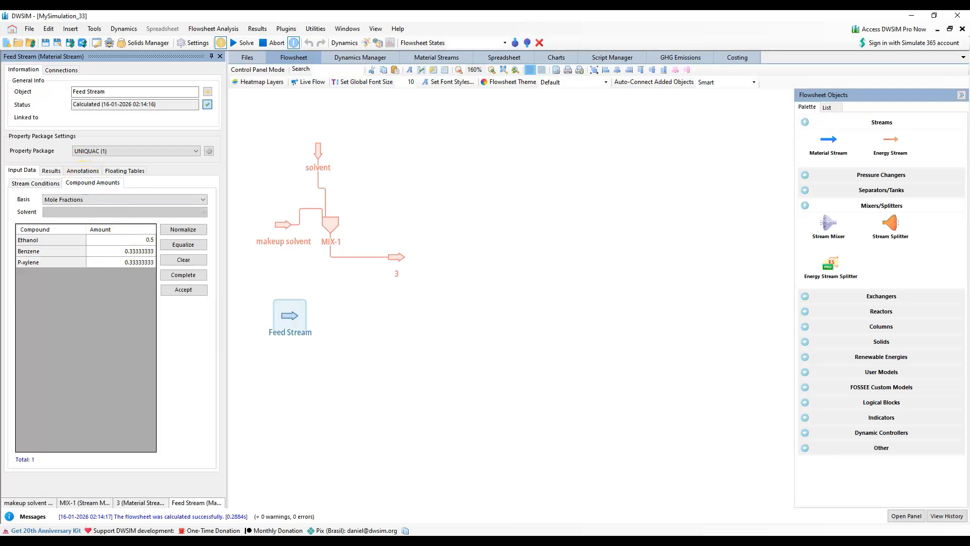
pyautogui.click(126, 251)
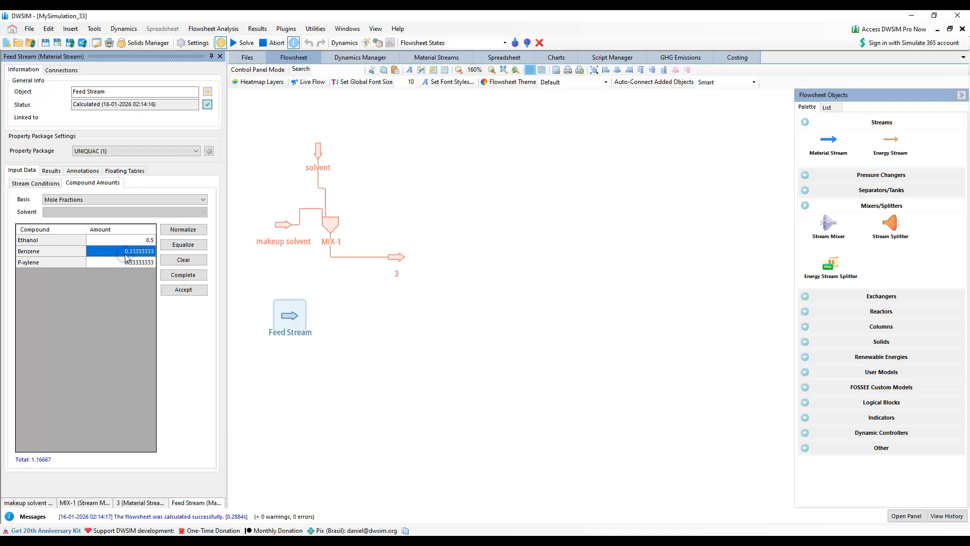
pyautogui.write('0.5')
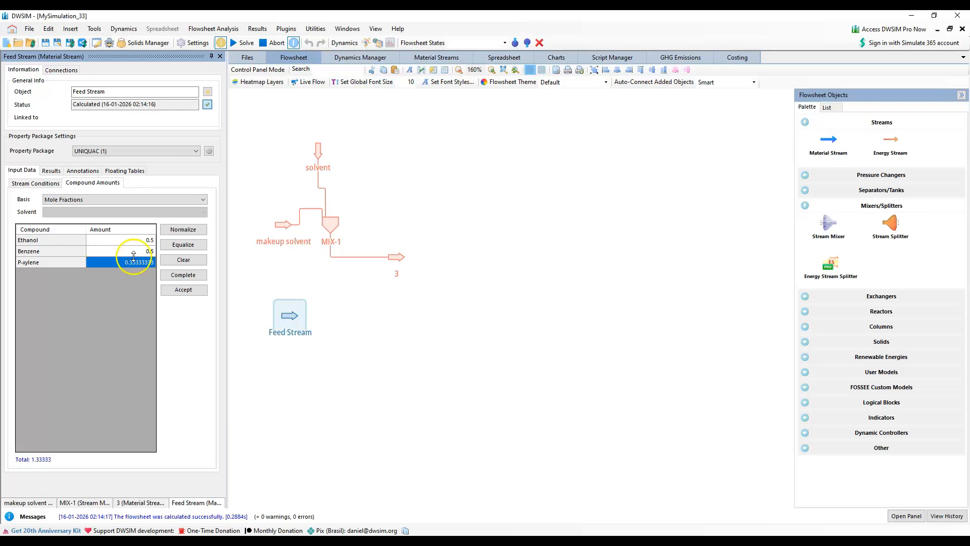
pyautogui.write('0')
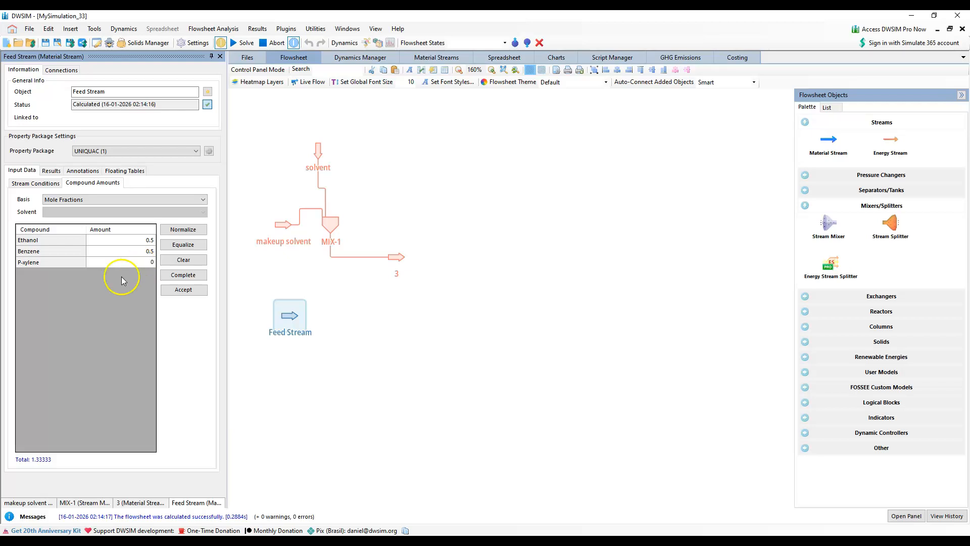
pyautogui.click(148, 253)
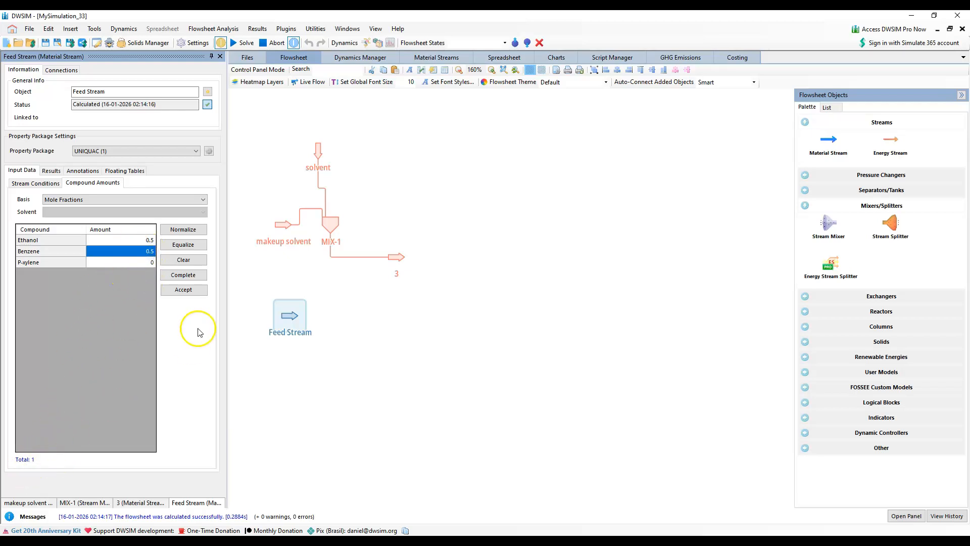
pyautogui.click(189, 289)
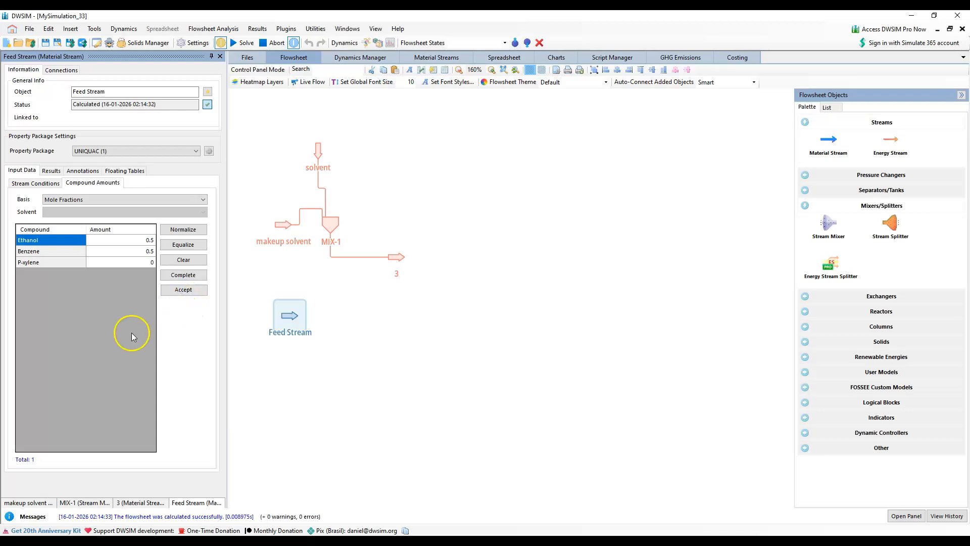
# Set the makeup solvent stream's molar flow to 0.301 kmol/h
pyautogui.click(279, 225)
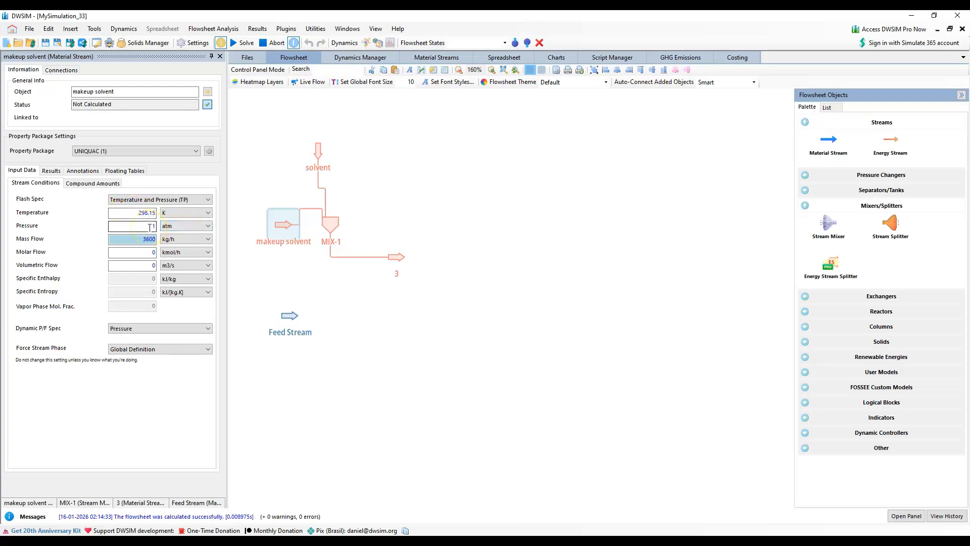
pyautogui.click(145, 259)
pyautogui.click(158, 252)
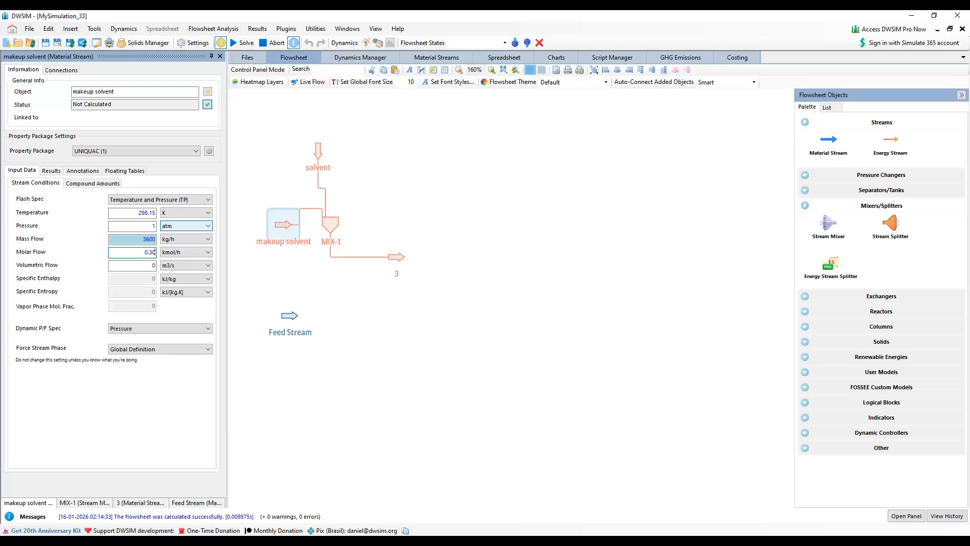
pyautogui.press('Return')
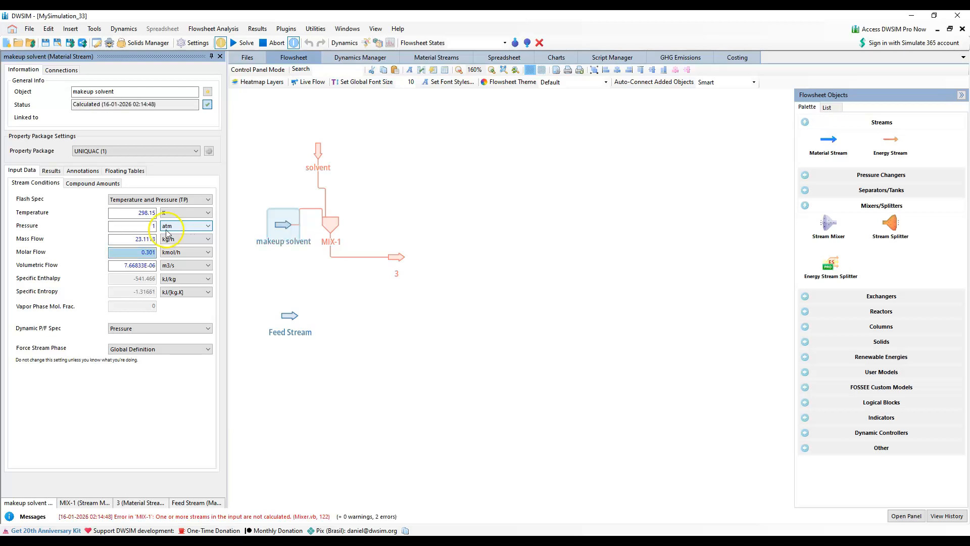
# Set the makeup solvent's mole fractions to 0 ethanol, 0 benzene and 1 p-xylene and accept the composition
pyautogui.click(80, 183)
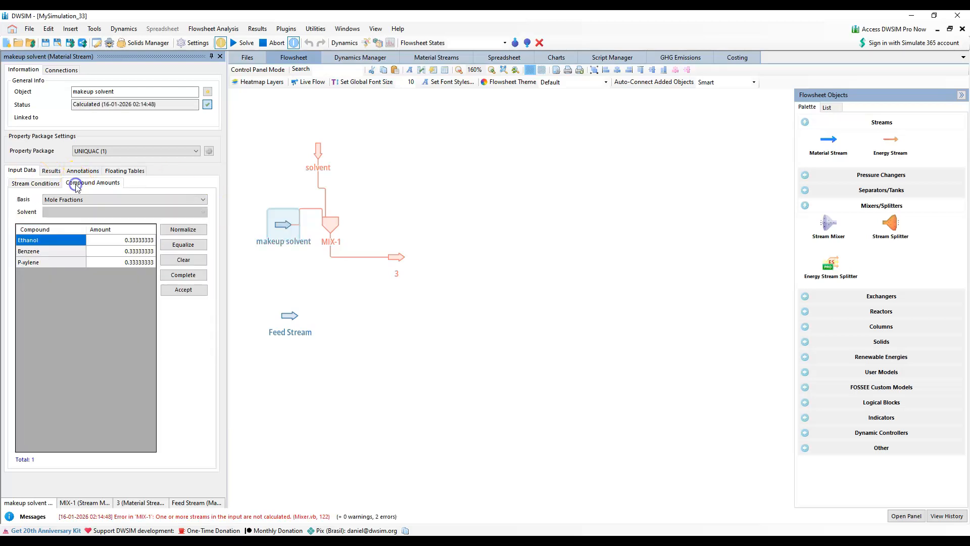
pyautogui.click(127, 242)
pyautogui.write('0')
pyautogui.click(130, 254)
pyautogui.write('0')
pyautogui.click(132, 263)
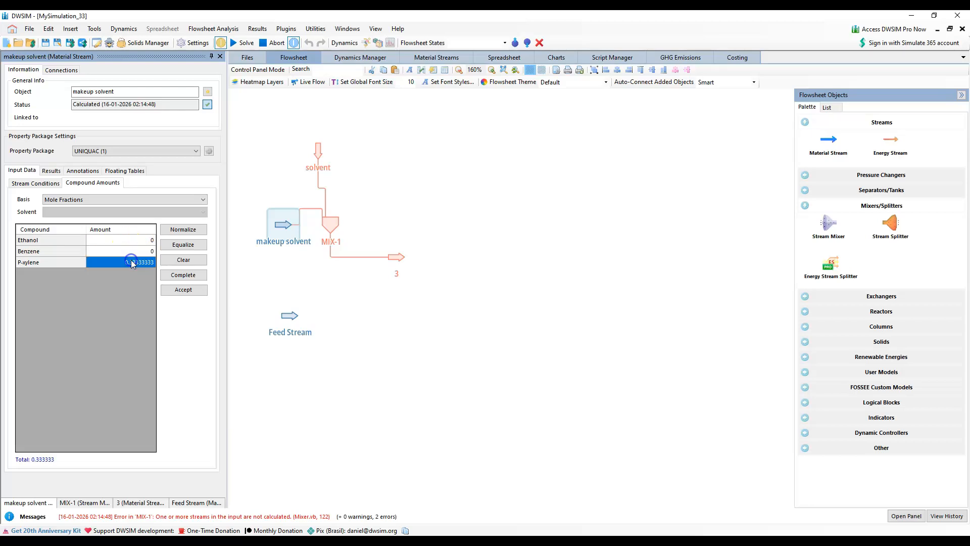
pyautogui.write('1')
pyautogui.click(129, 244)
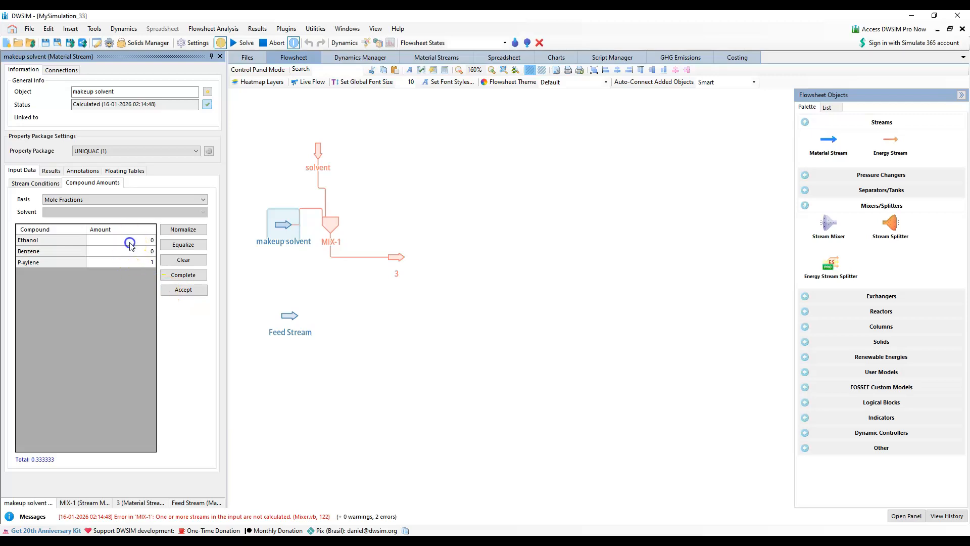
pyautogui.click(180, 290)
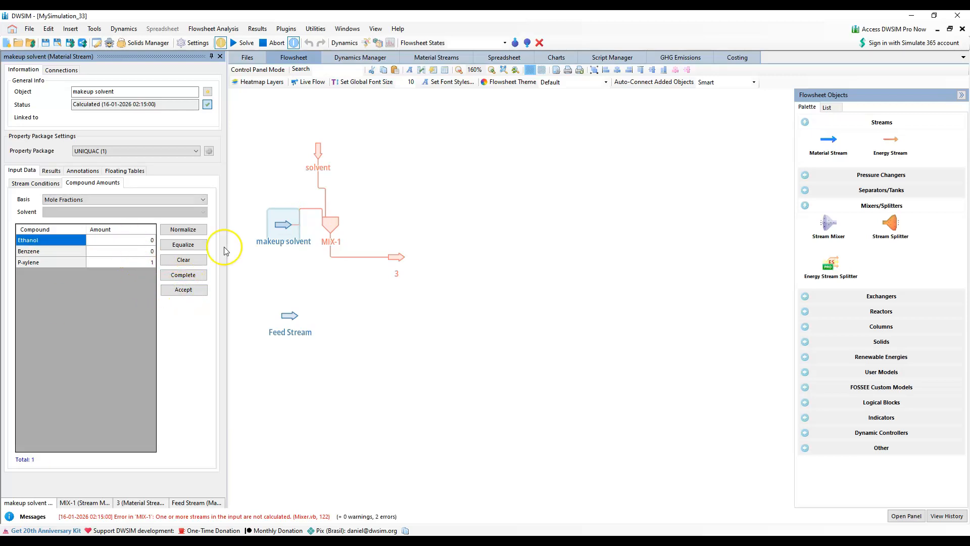
pyautogui.click(319, 158)
pyautogui.click(140, 213)
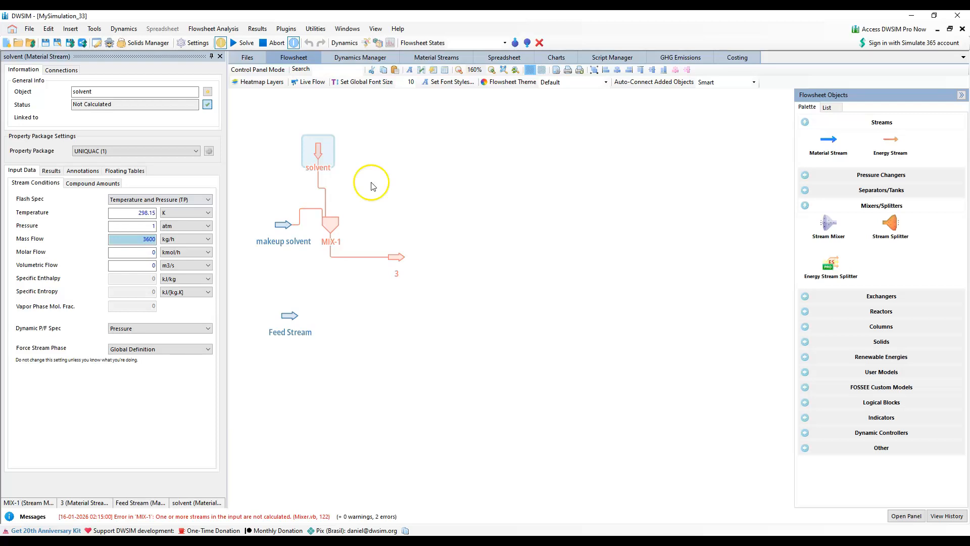
pyautogui.click(520, 189)
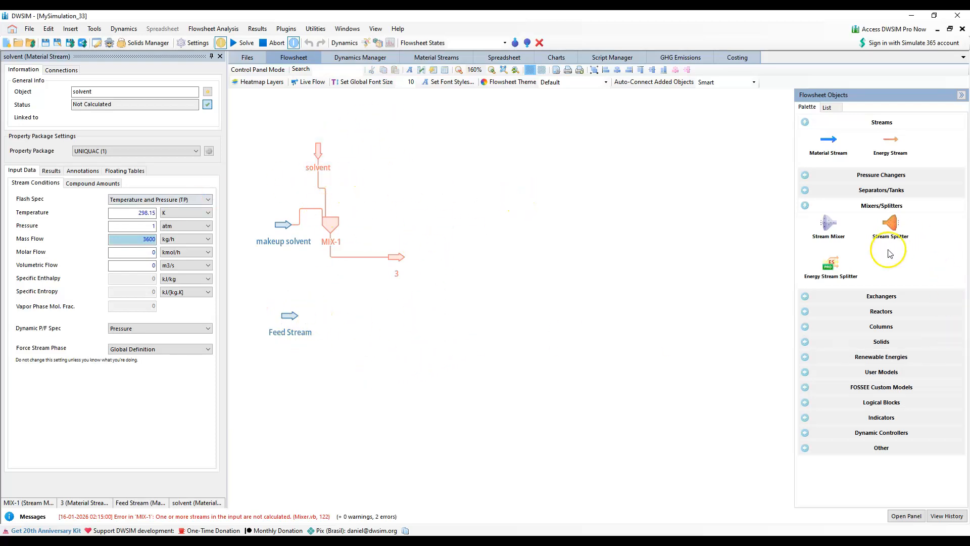
# Add a CAPE-OPEN Unit Operation of type ChemSep Column / Flash and position it beside mixer outlet stream 3
pyautogui.click(881, 372)
pyautogui.moveTo(823, 399); pyautogui.dragTo(459, 216)
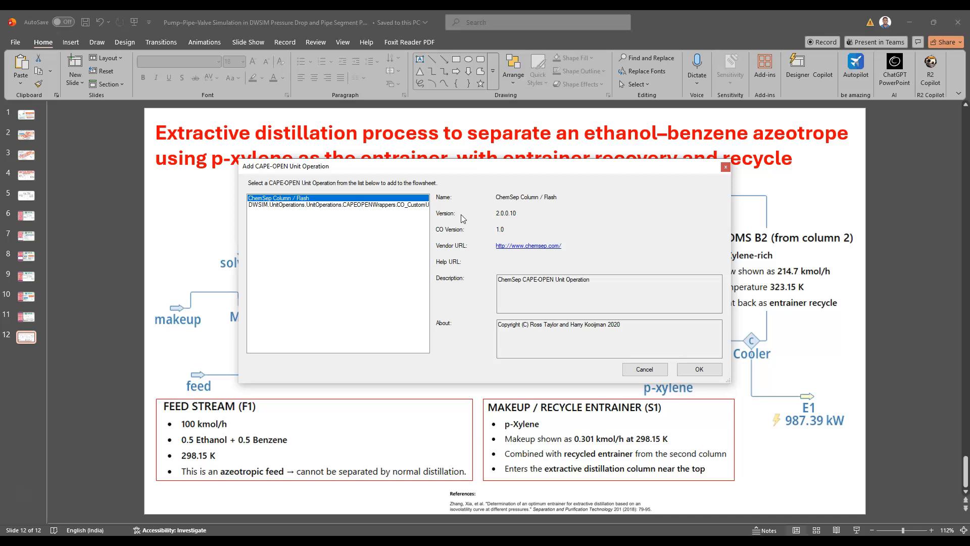
pyautogui.click(699, 370)
pyautogui.moveTo(490, 300); pyautogui.dragTo(470, 270)
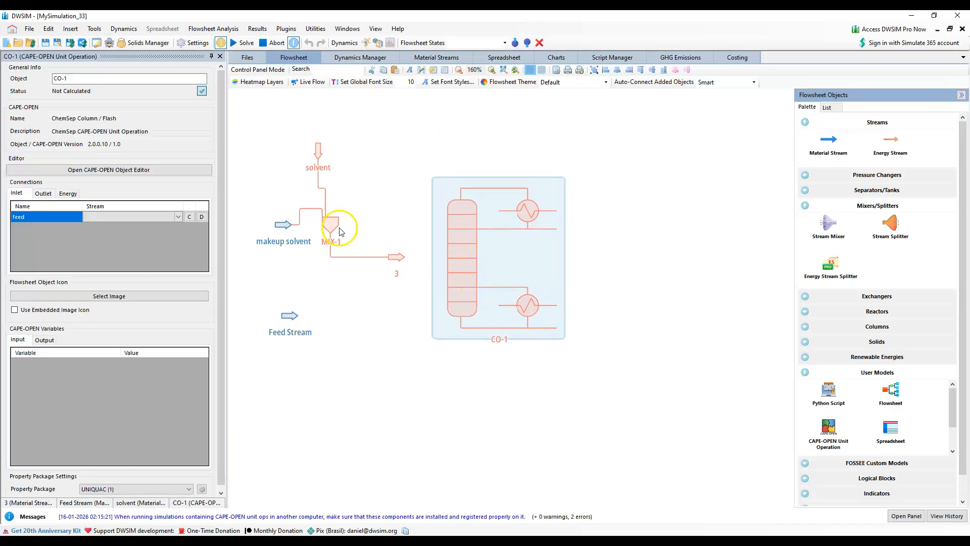
# Open the CO-1 unit's CAPE-OPEN editor and create a Complex Column operation with 71 stages
pyautogui.click(87, 168)
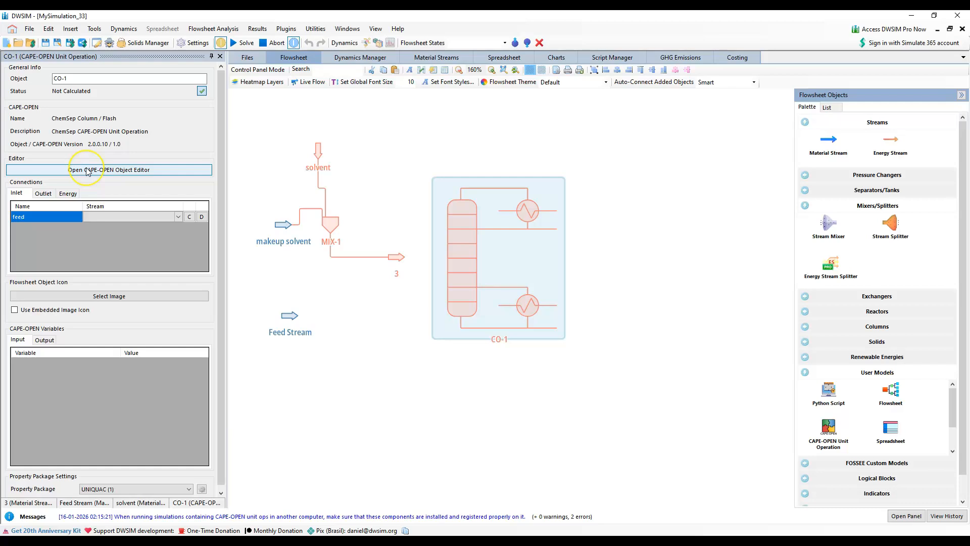
pyautogui.click(102, 175)
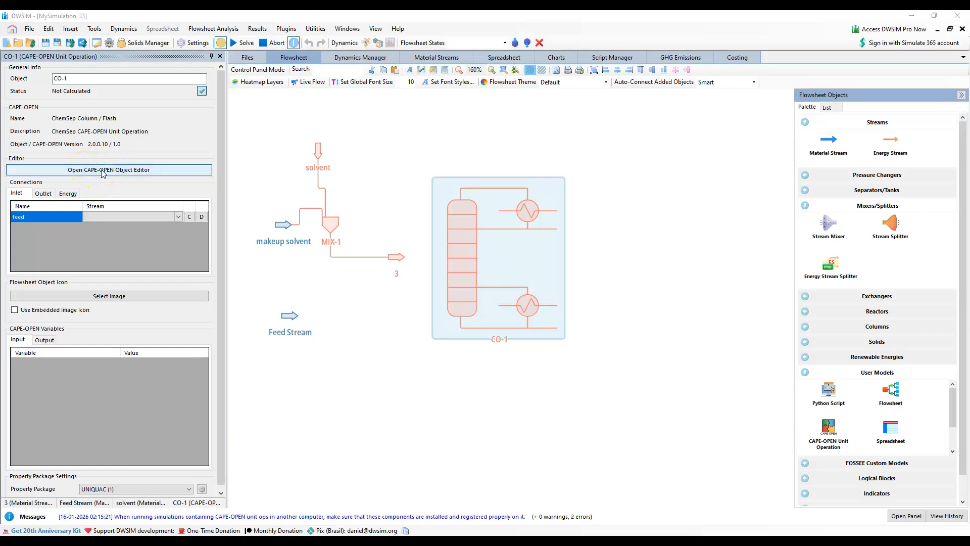
pyautogui.click(729, 267)
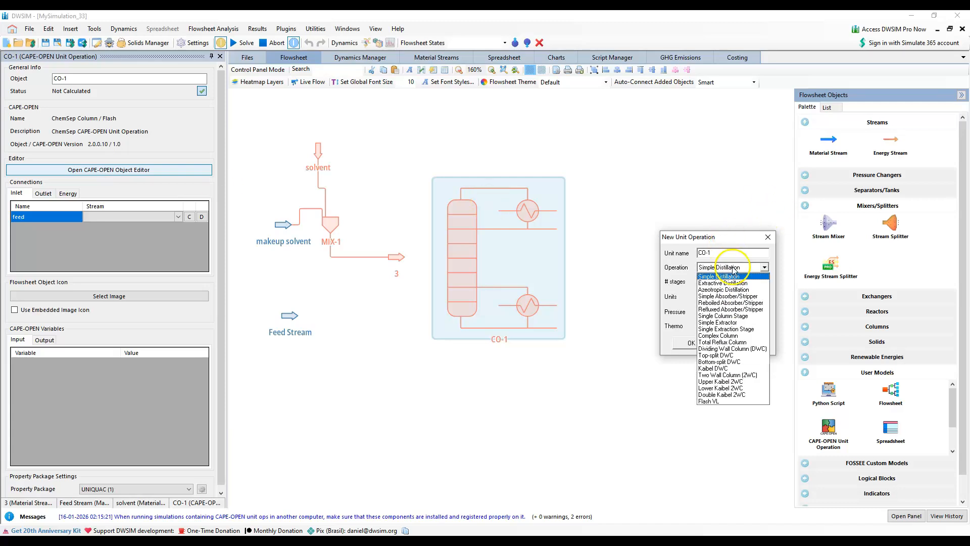
pyautogui.click(735, 335)
pyautogui.click(709, 281)
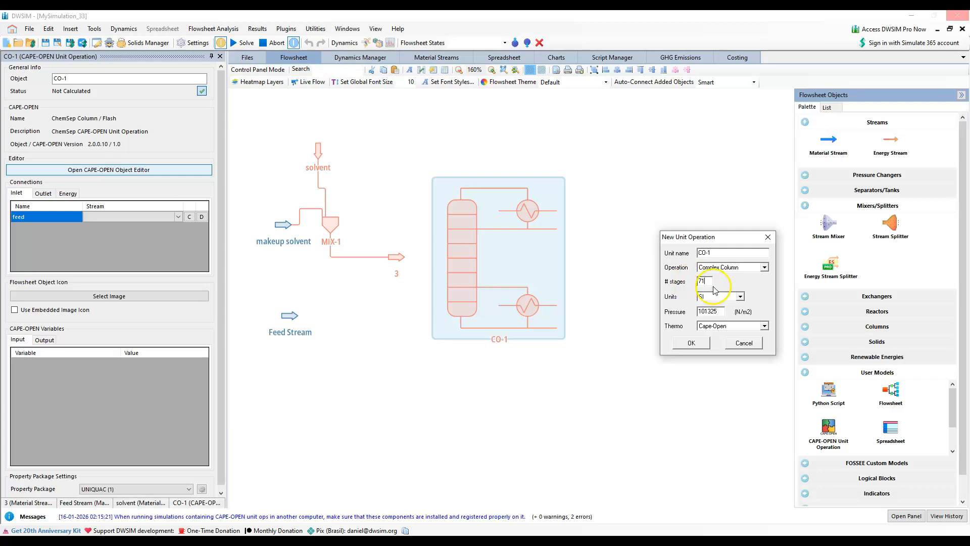
pyautogui.click(696, 342)
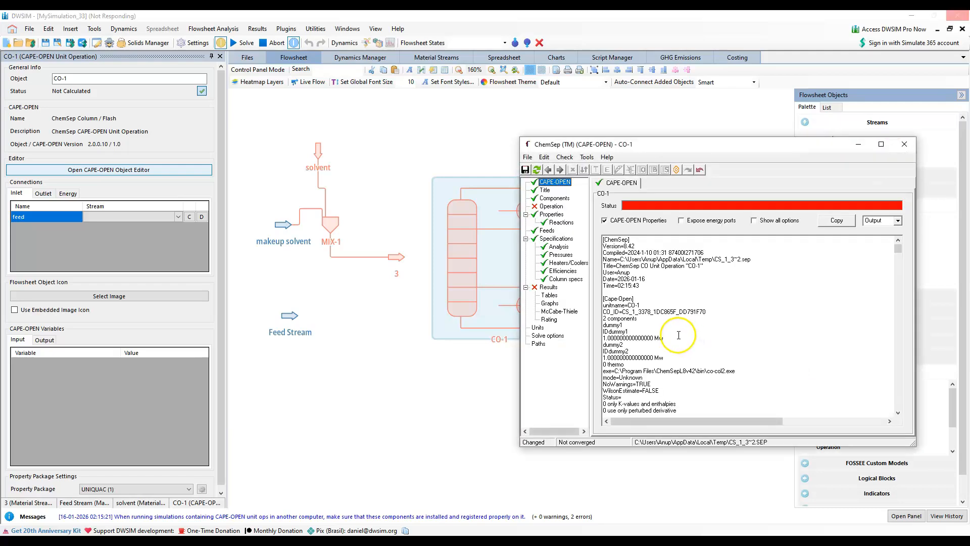
# Turn off CAPE-OPEN Properties for the CO-1 column and shift the ChemSep window over the flowsheet
pyautogui.click(612, 222)
pyautogui.moveTo(714, 146); pyautogui.dragTo(599, 146)
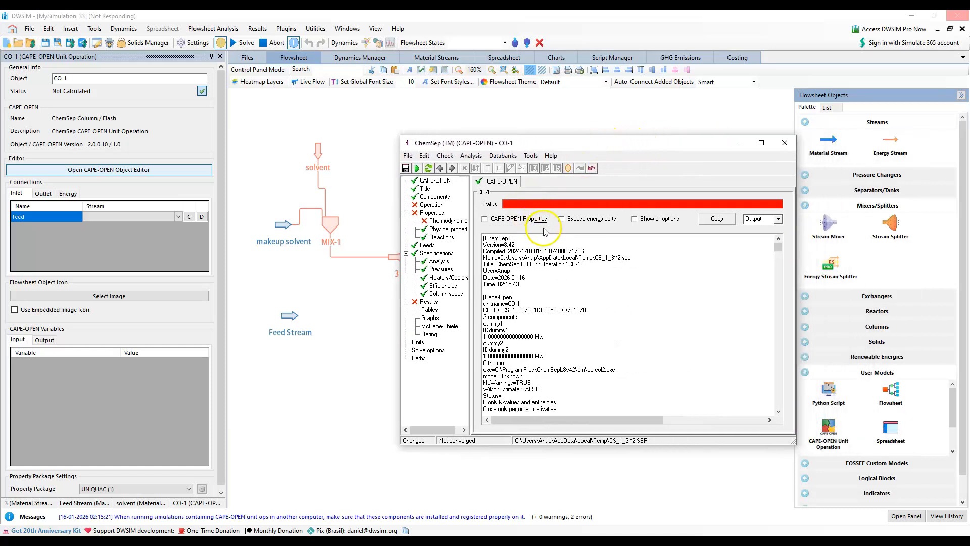
pyautogui.click(437, 207)
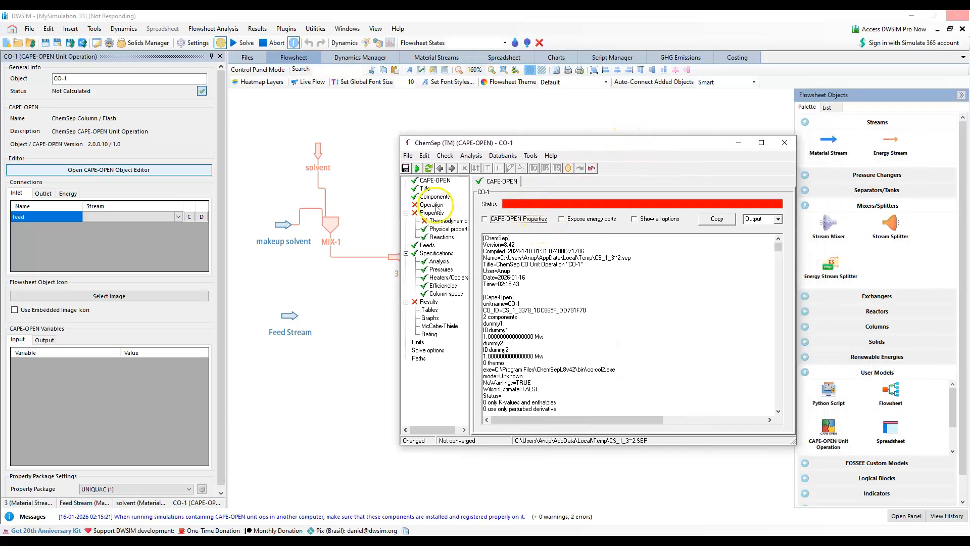
pyautogui.click(783, 144)
# Configure the column operation with a Total (Liquid product) condenser and a Partial (Liquid product) reboiler
pyautogui.click(432, 204)
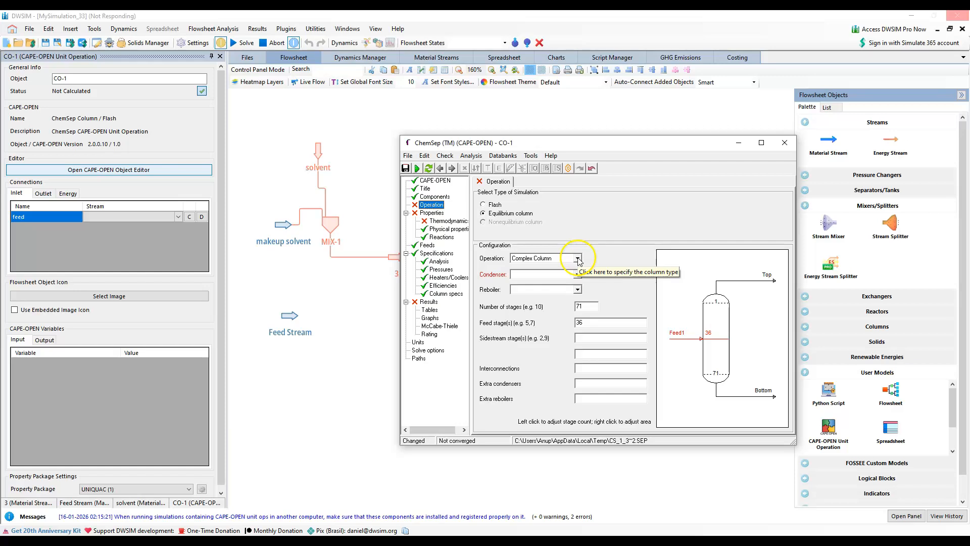
pyautogui.click(577, 274)
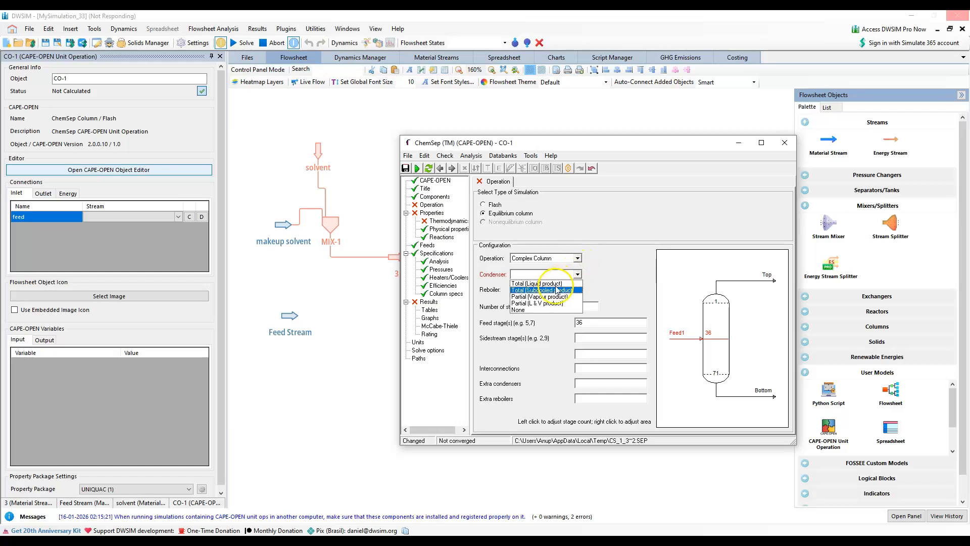
pyautogui.click(540, 283)
pyautogui.click(577, 289)
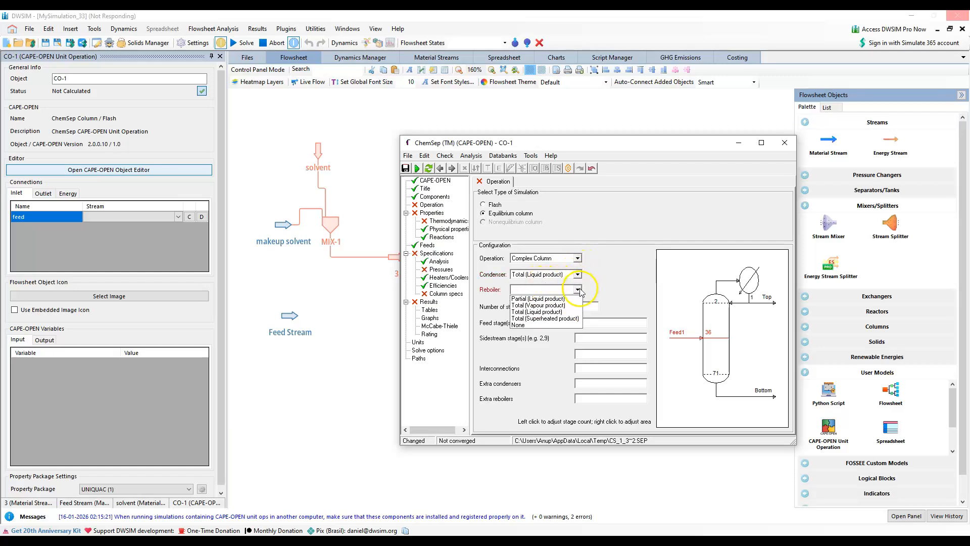
pyautogui.click(562, 299)
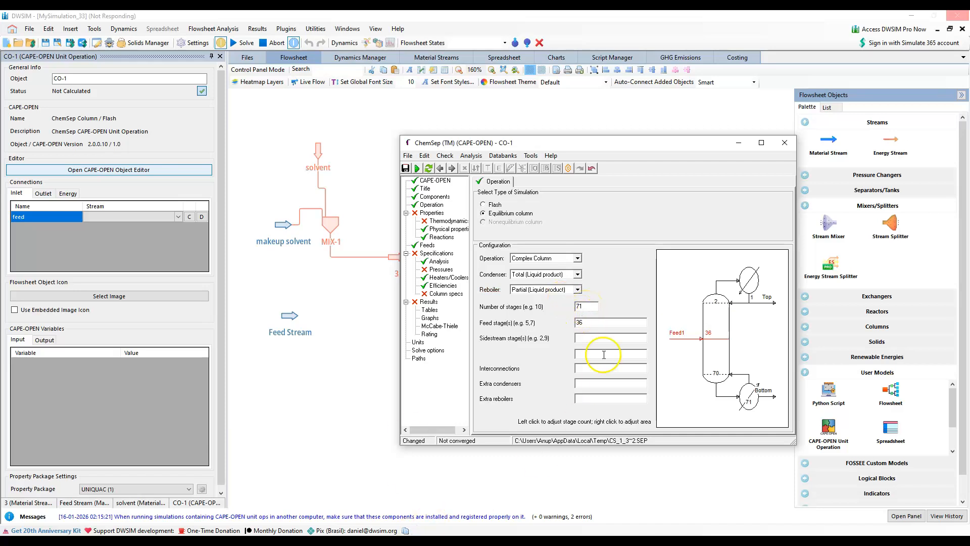
# Set the column's feed stages to 50,24 and close the ChemSep editor
pyautogui.doubleClick(585, 323)
pyautogui.write('5')
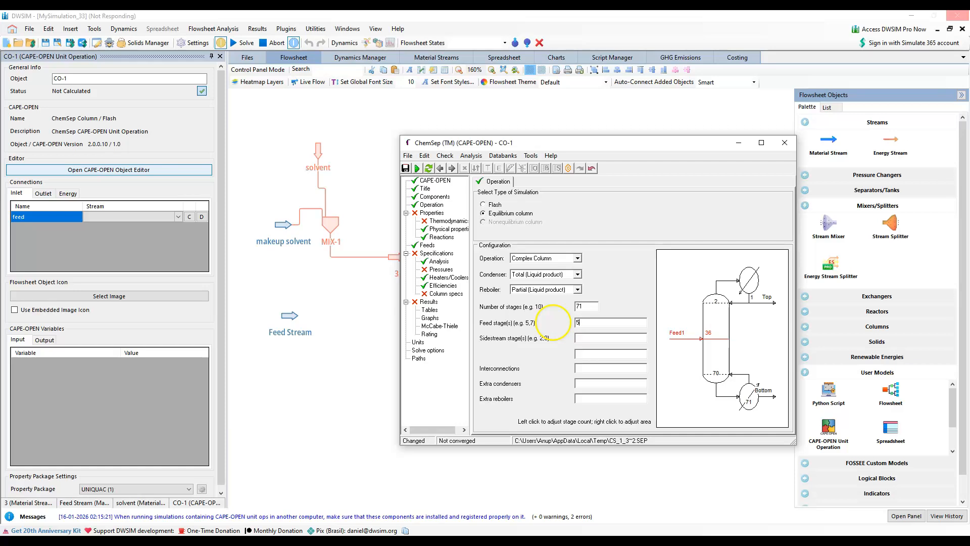
pyautogui.write('0,24')
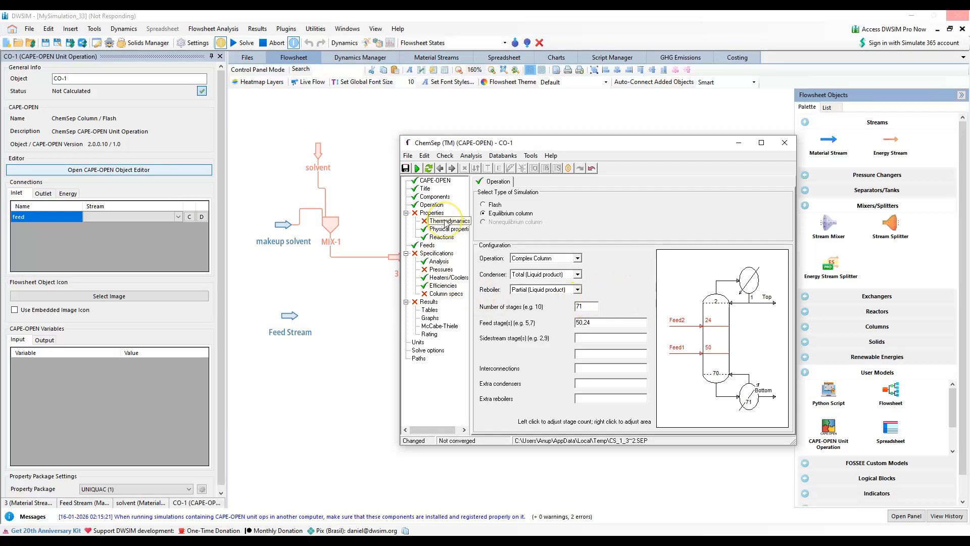
pyautogui.click(785, 142)
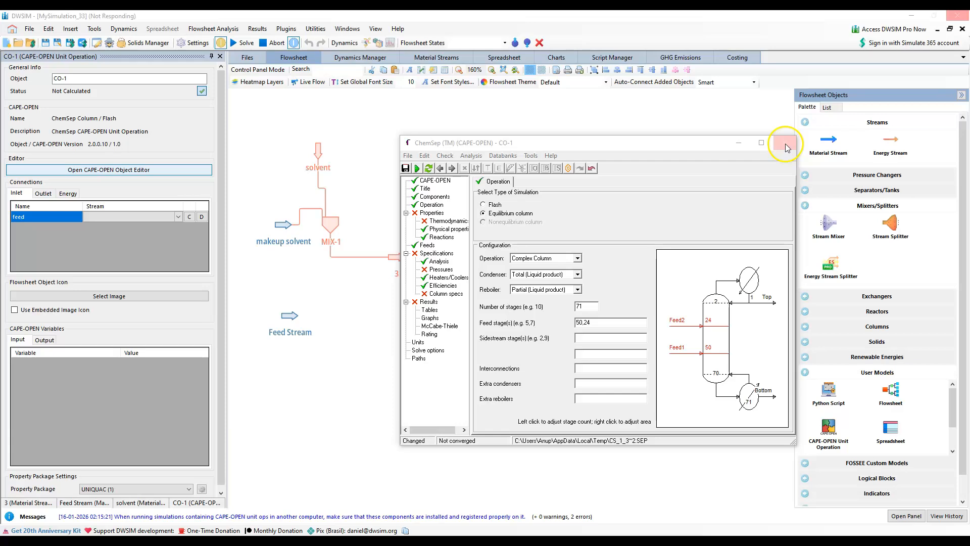
pyautogui.click(442, 301)
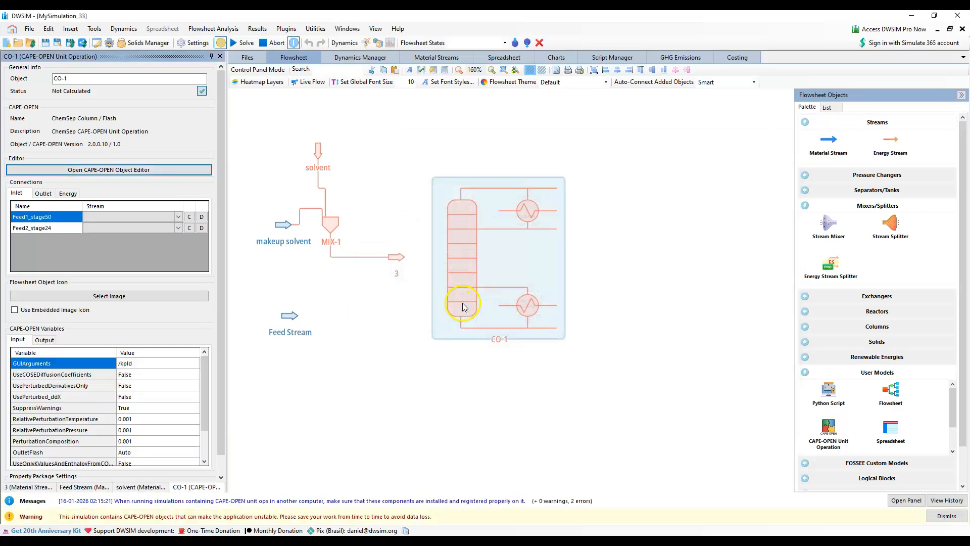
# Move column CO-1 up slightly and connect Feed Stream to its stage 50 inlet and stream 3 to its stage 24 inlet
pyautogui.moveTo(458, 254); pyautogui.dragTo(455, 244)
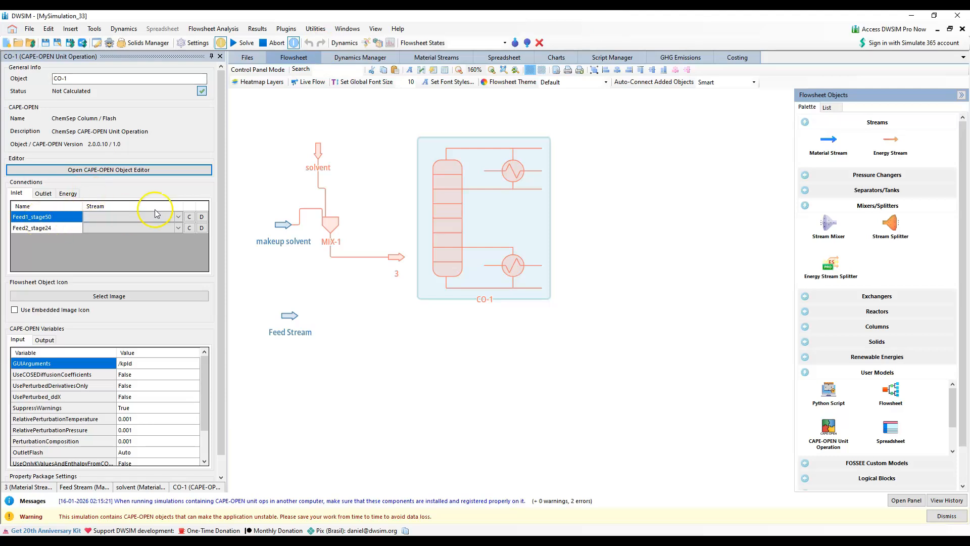
pyautogui.click(178, 216)
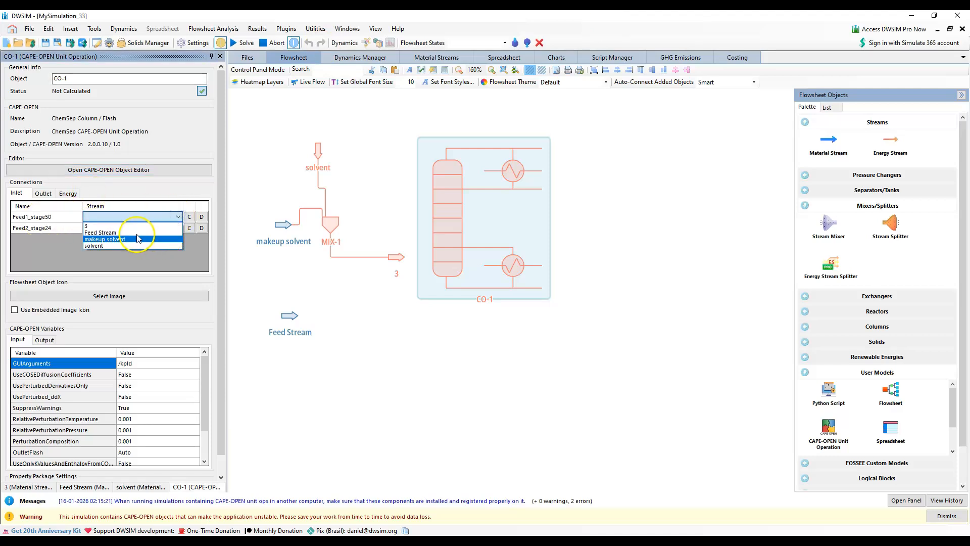
pyautogui.click(115, 232)
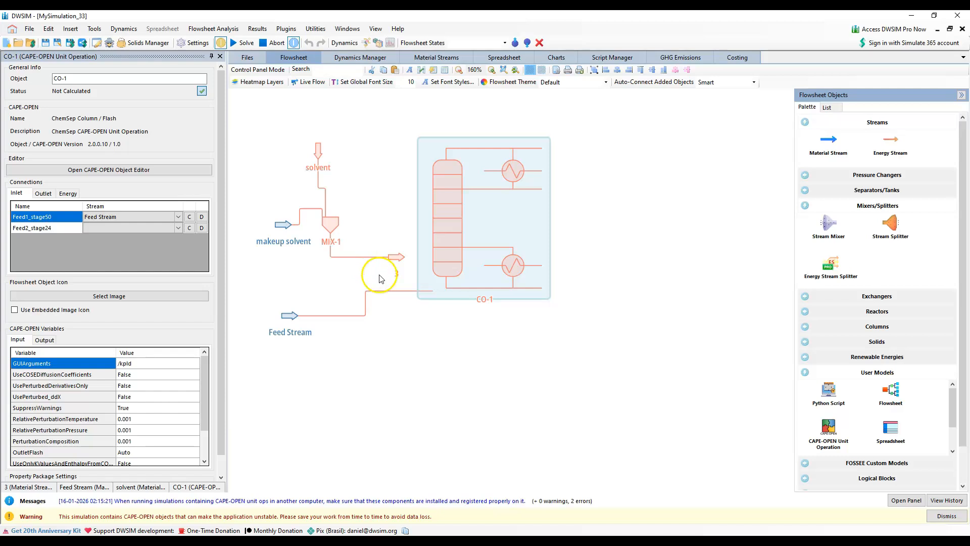
pyautogui.click(178, 228)
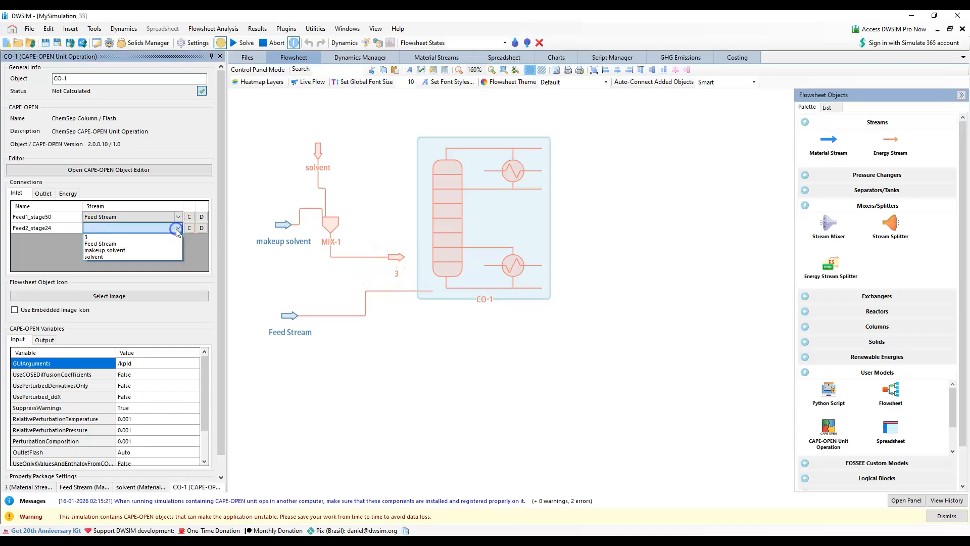
pyautogui.click(115, 236)
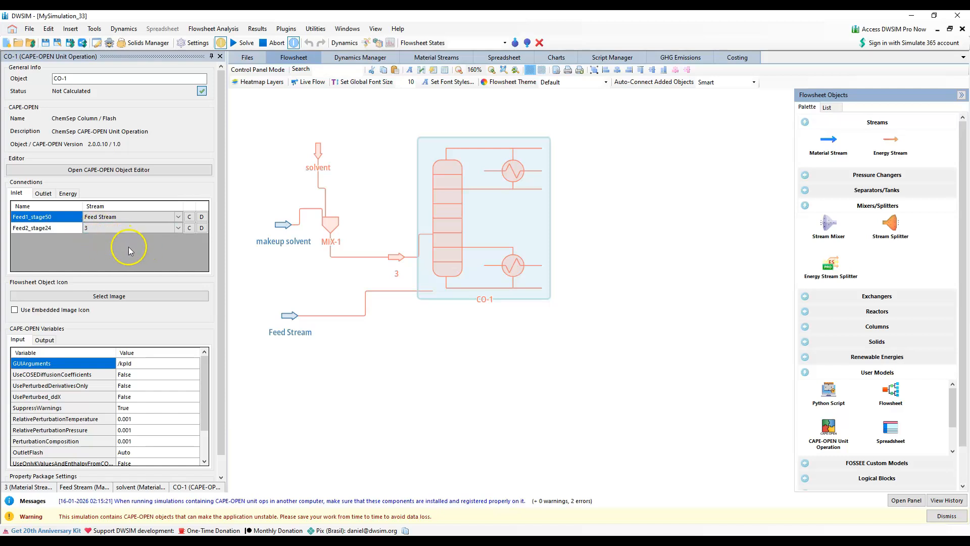
# Create and connect new outlet streams for the column's TopProduct and BottomProduct ports
pyautogui.click(50, 195)
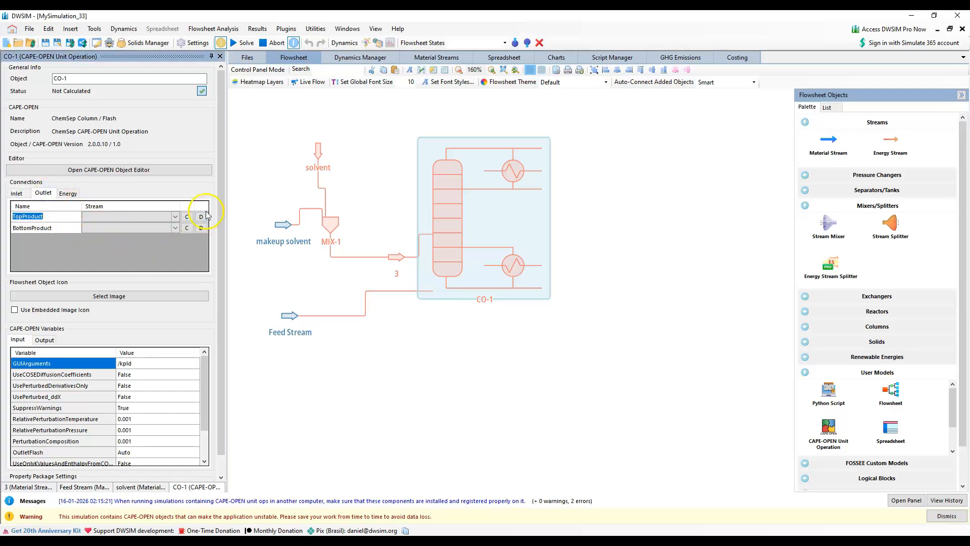
pyautogui.click(187, 217)
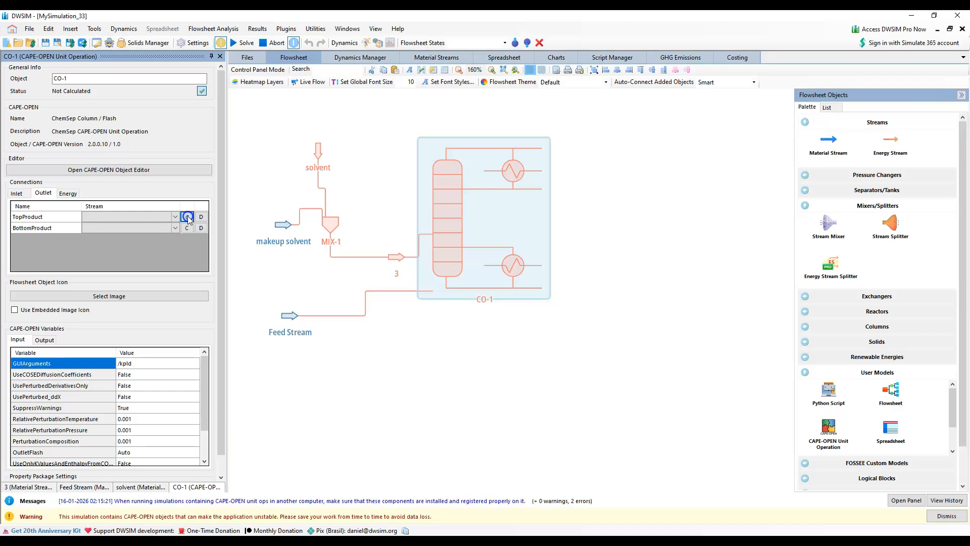
pyautogui.click(187, 227)
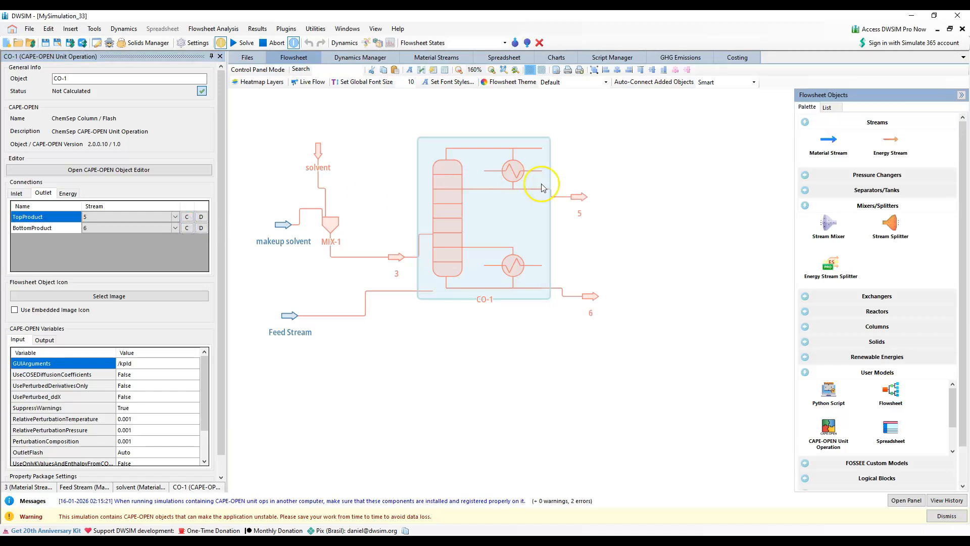
# Rename the column's top product stream as Ethanol
pyautogui.click(578, 198)
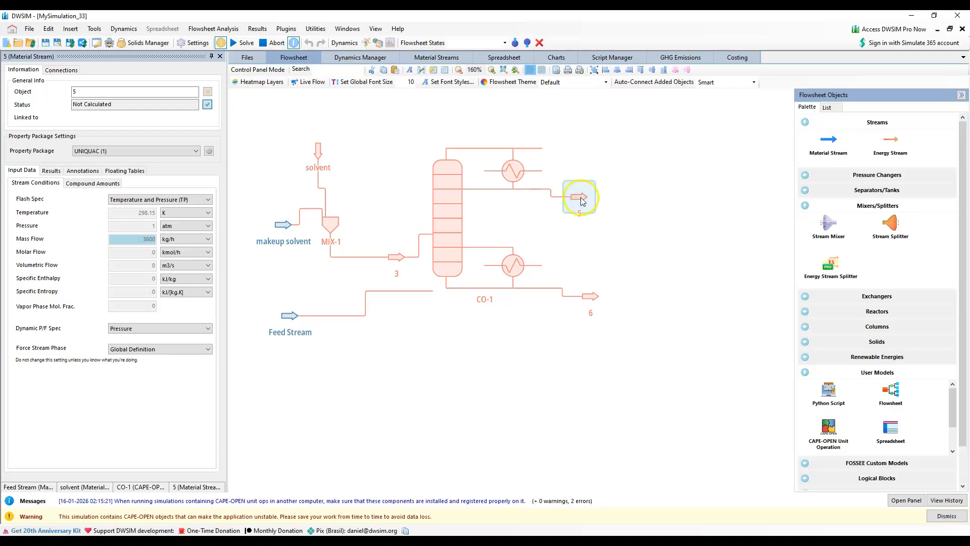
pyautogui.doubleClick(96, 93)
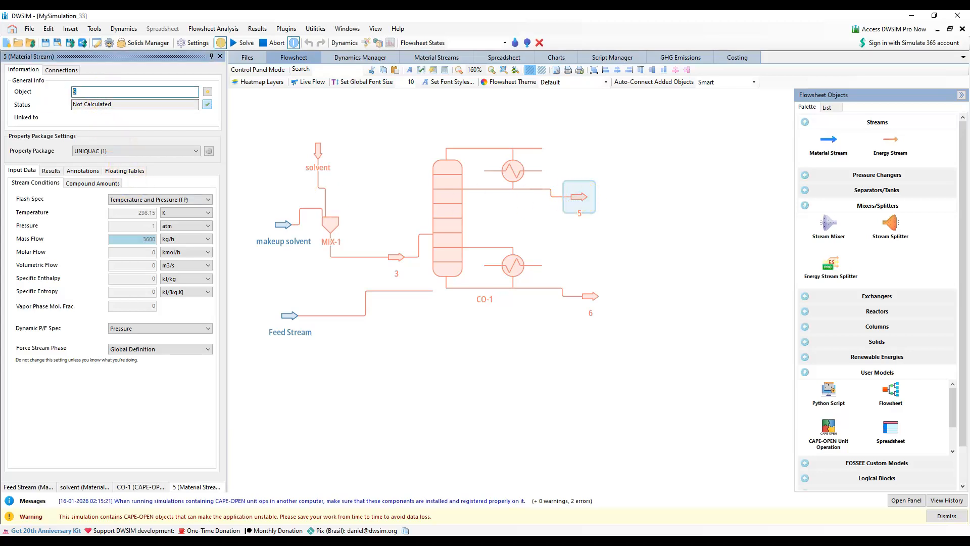
pyautogui.write('Ethanol')
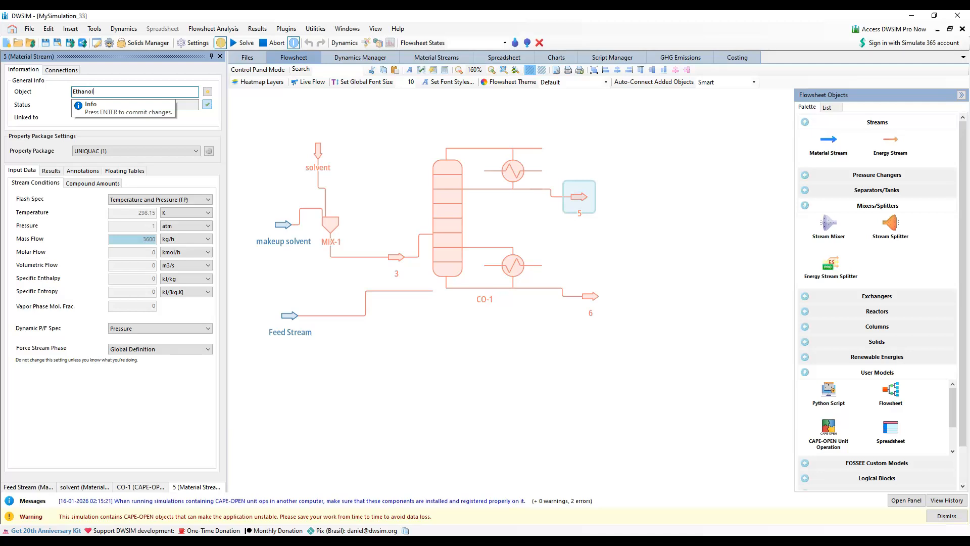
pyautogui.press('Return')
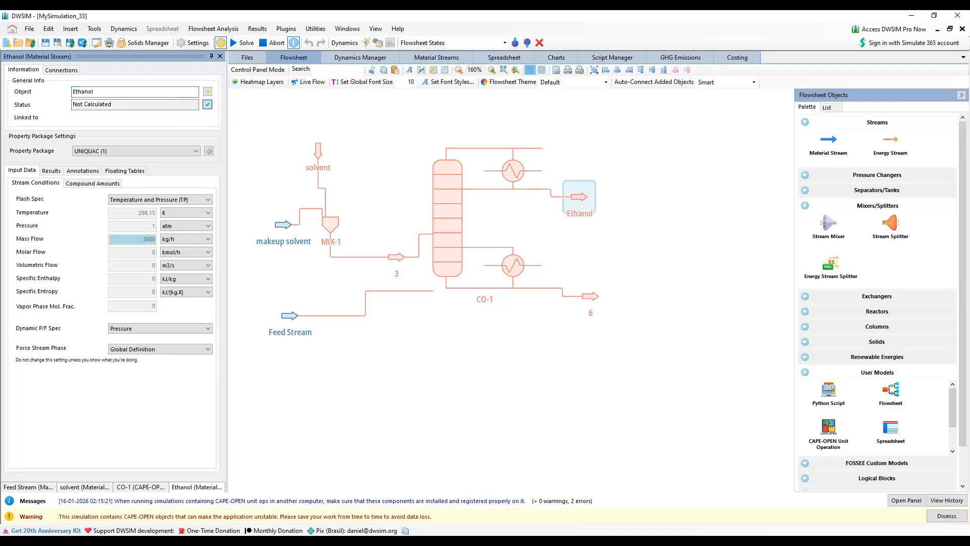
# Rename the column's bottom product stream as B1
pyautogui.click(591, 297)
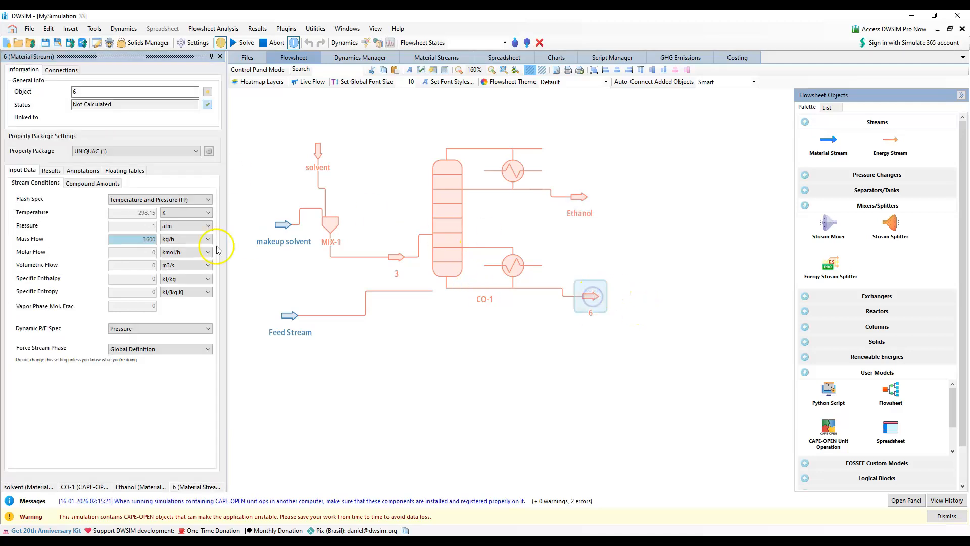
pyautogui.write('B')
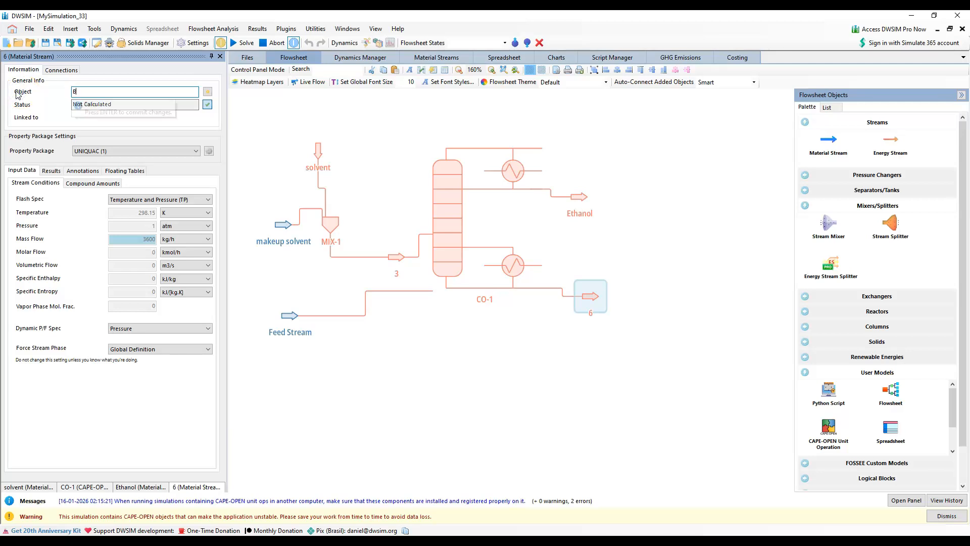
pyautogui.write('1')
pyautogui.press('Return')
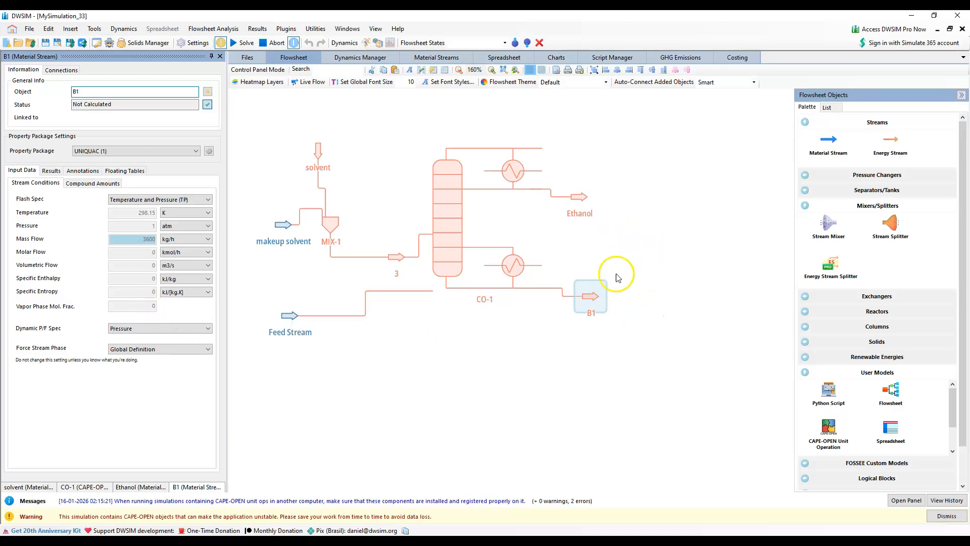
# In column CO-1's ChemSep thermodynamics, set the K-value model to DECHEMA and the activity coefficient to UNIQUAC
pyautogui.click(446, 233)
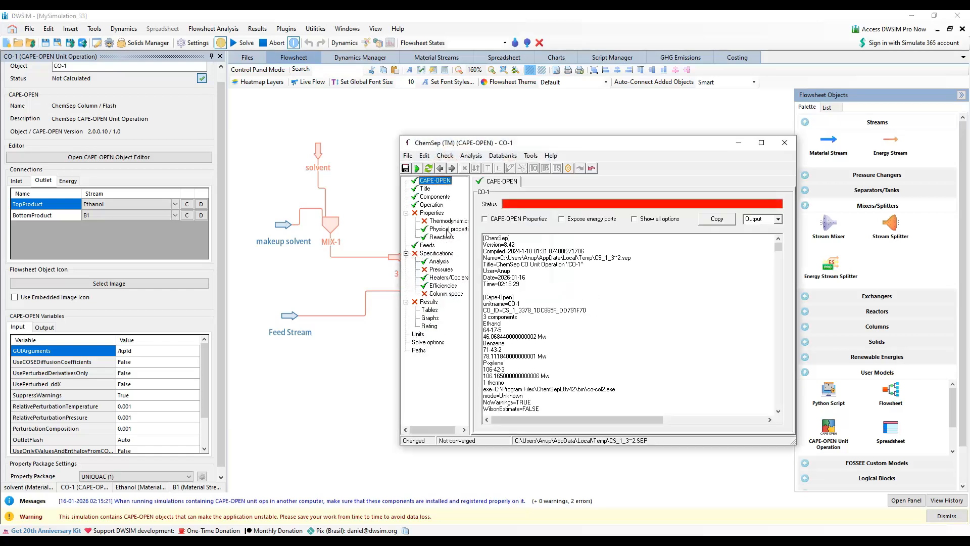
pyautogui.click(435, 205)
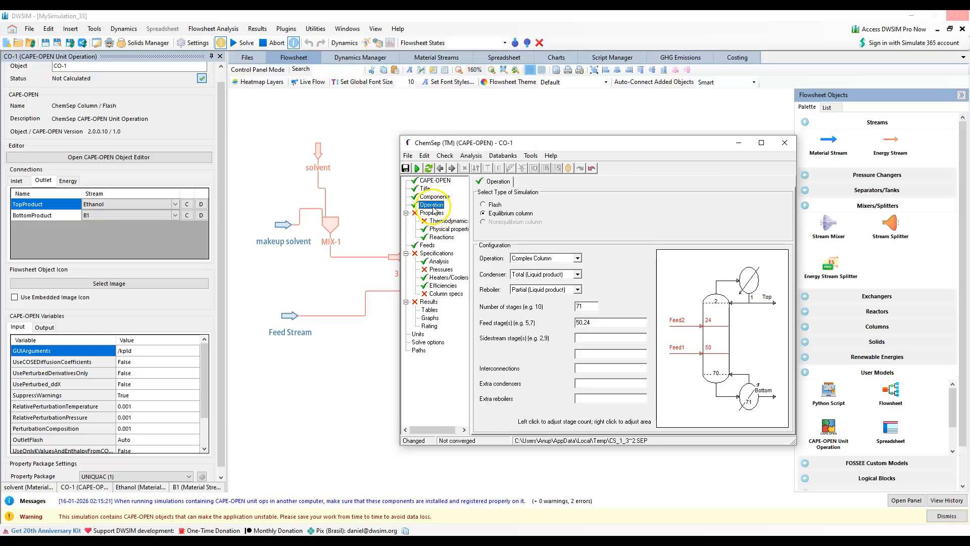
pyautogui.click(451, 221)
pyautogui.click(582, 212)
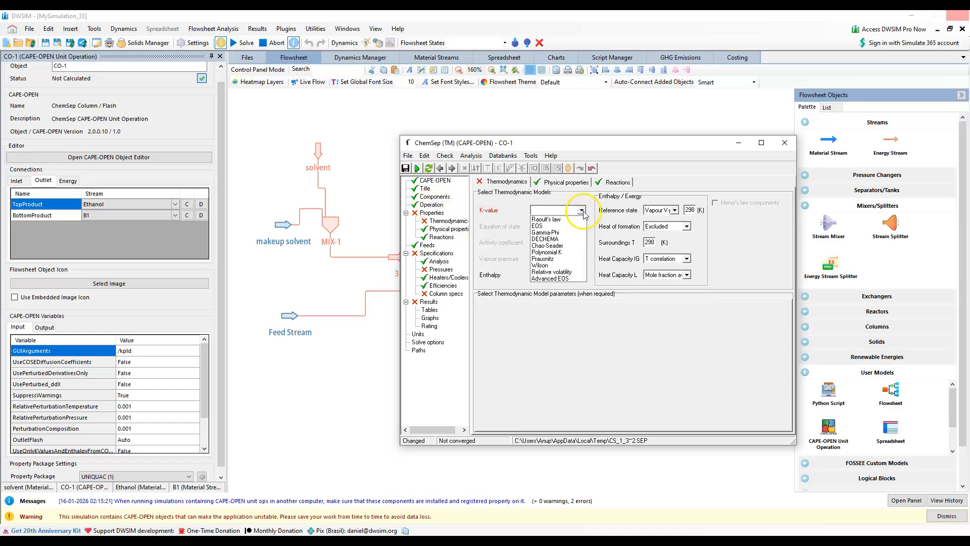
pyautogui.click(554, 242)
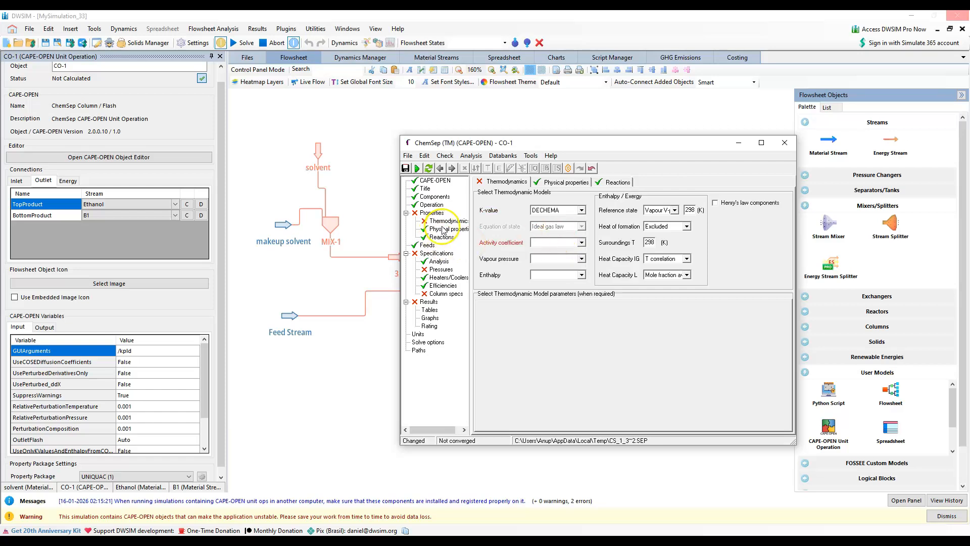
pyautogui.click(582, 243)
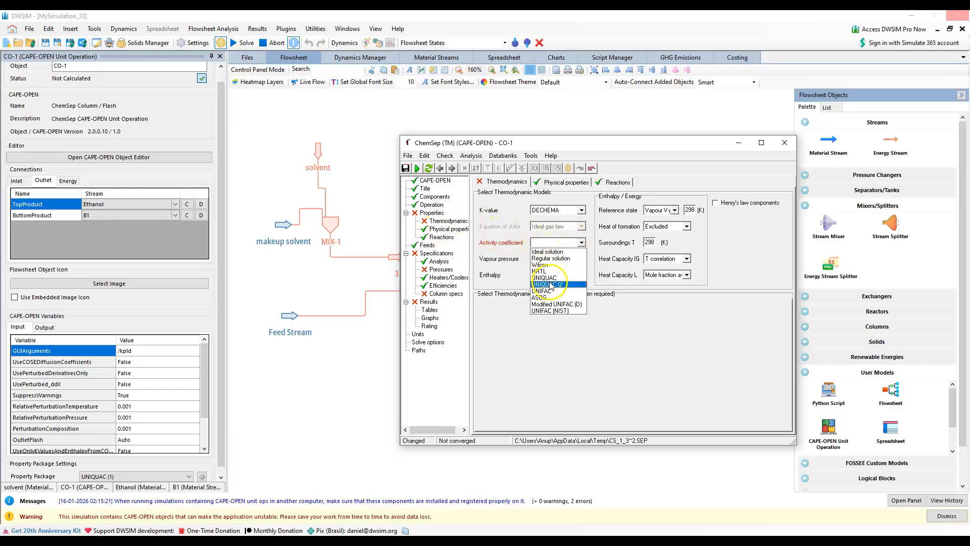
pyautogui.click(556, 278)
# Set CO-1's vapour pressure model to Antoine and its enthalpy model to Ideal
pyautogui.click(581, 258)
pyautogui.click(555, 268)
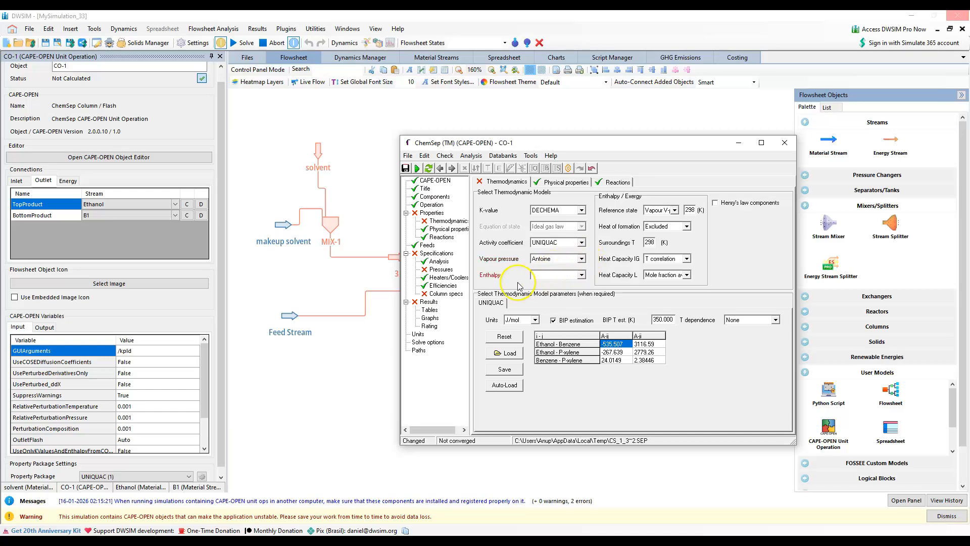
pyautogui.click(581, 275)
pyautogui.click(546, 291)
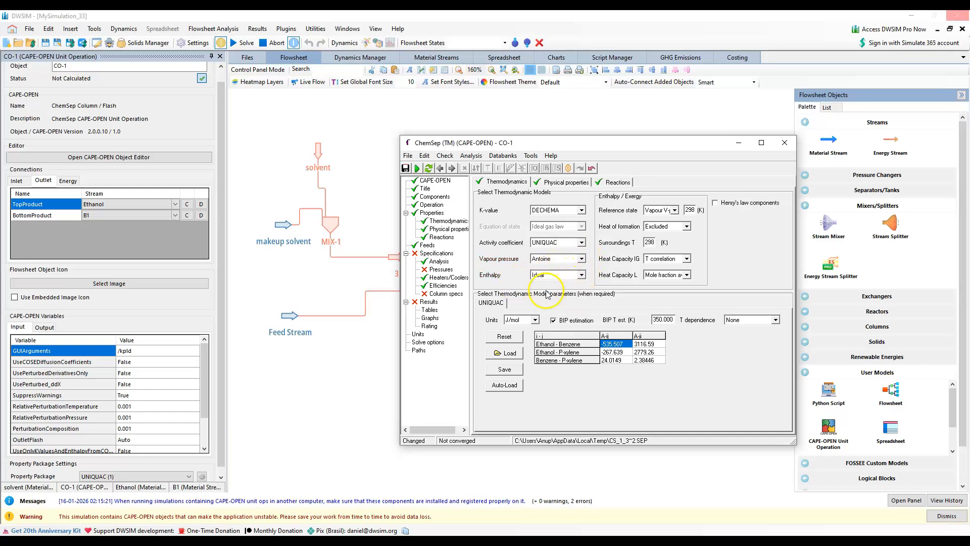
# Specify constant column pressure at 101325 N/m2 for CO-1 and set its top specification to a reflux ratio of 2.31
pyautogui.click(439, 261)
pyautogui.click(441, 270)
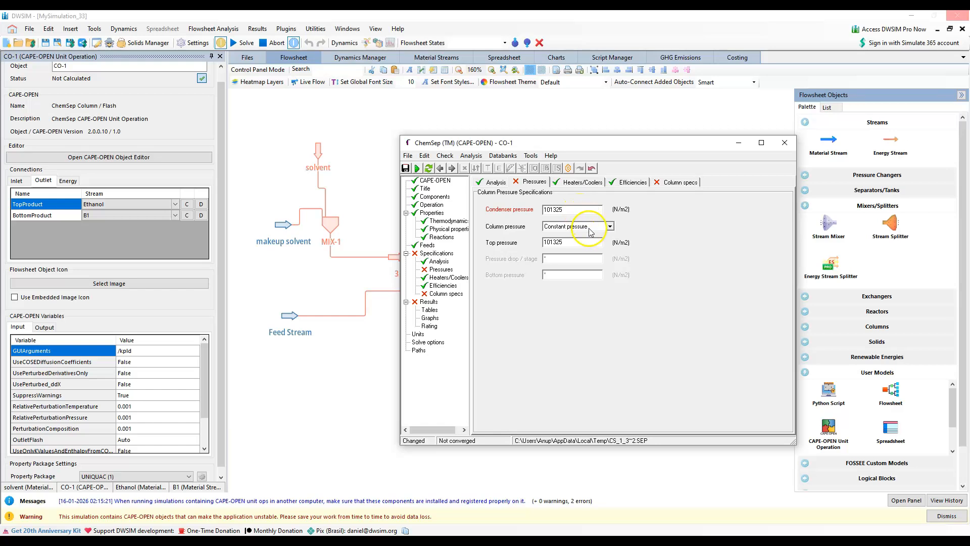
pyautogui.click(445, 293)
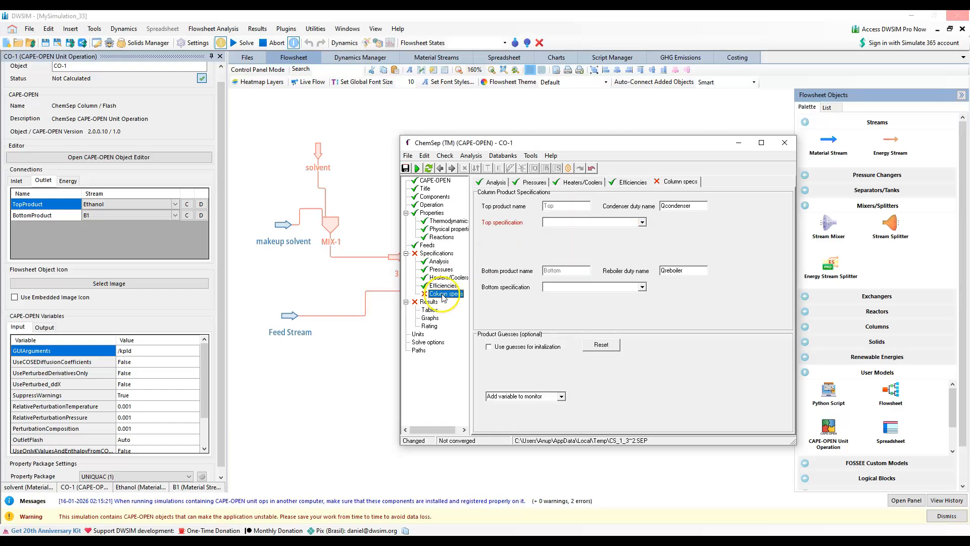
pyautogui.click(642, 223)
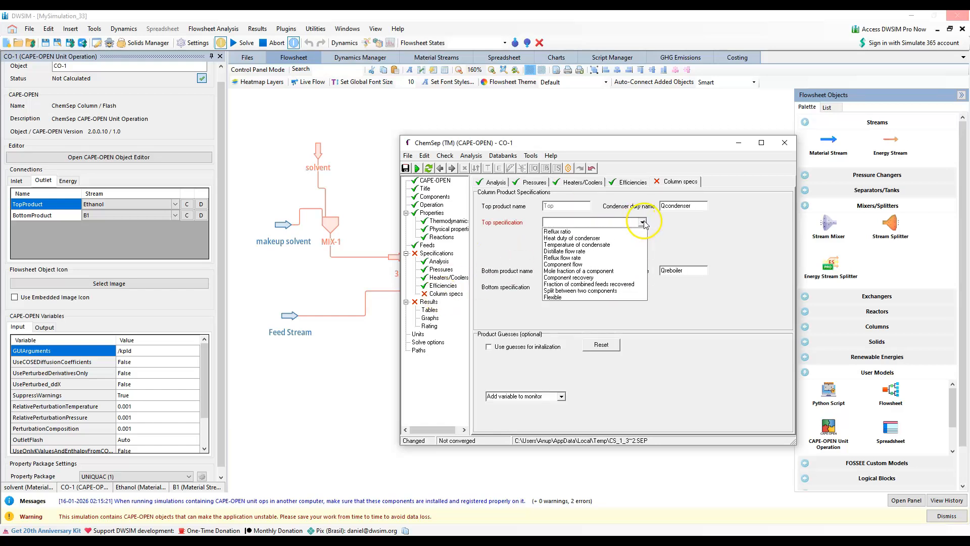
pyautogui.click(580, 232)
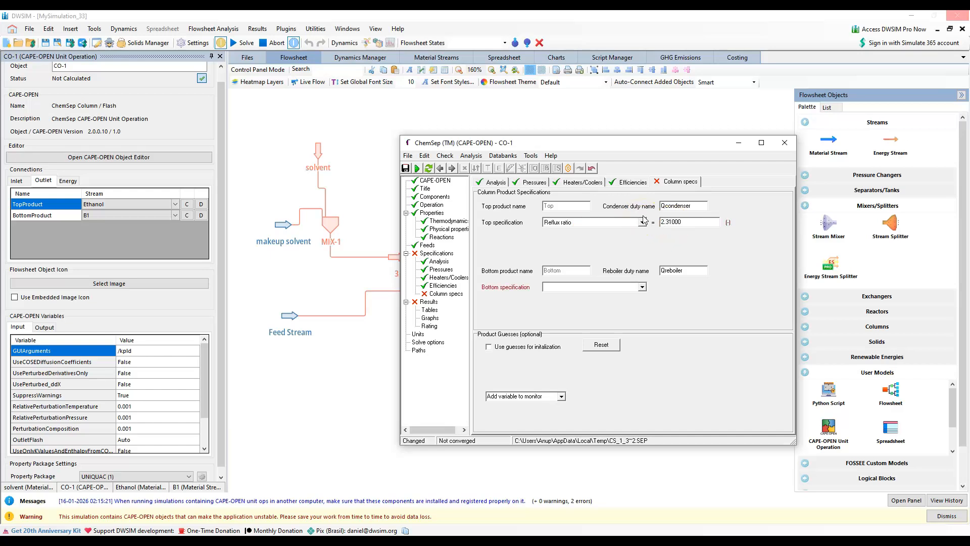
# Set CO-1's bottom specification to a Benzene mole fraction of 0.189 and close the column editor, keeping the changes
pyautogui.click(642, 287)
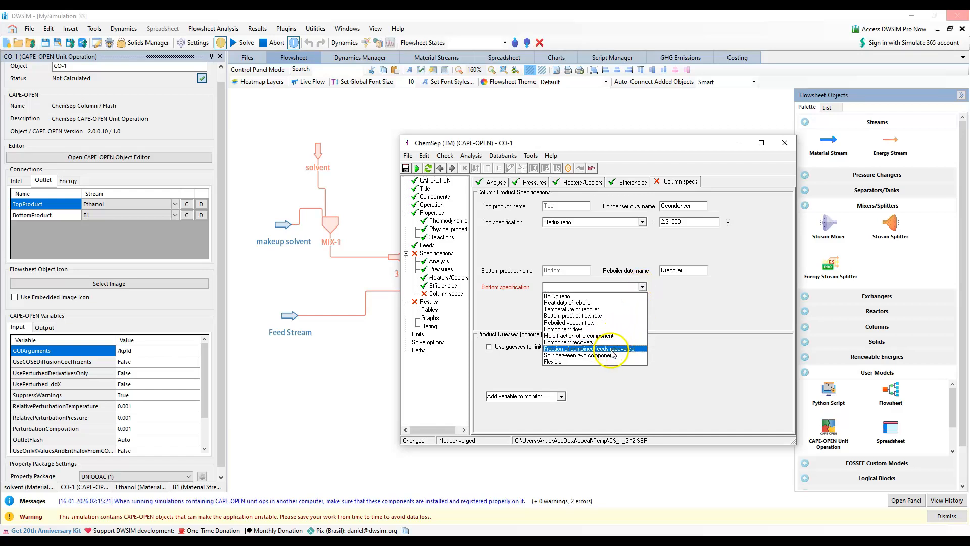
pyautogui.click(600, 336)
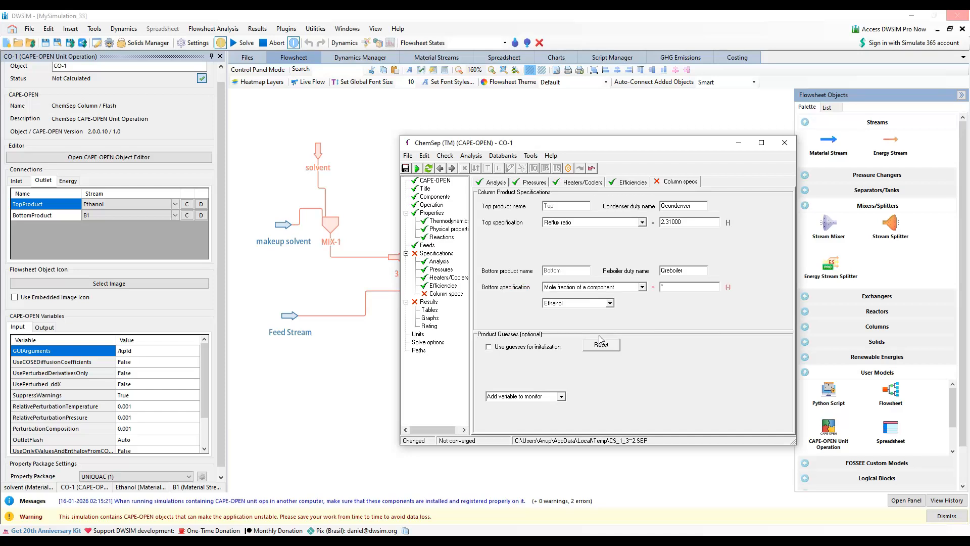
pyautogui.click(598, 304)
pyautogui.click(579, 319)
pyautogui.click(670, 286)
pyautogui.write('0.990.189000')
pyautogui.press('Return')
pyautogui.doubleClick(683, 285)
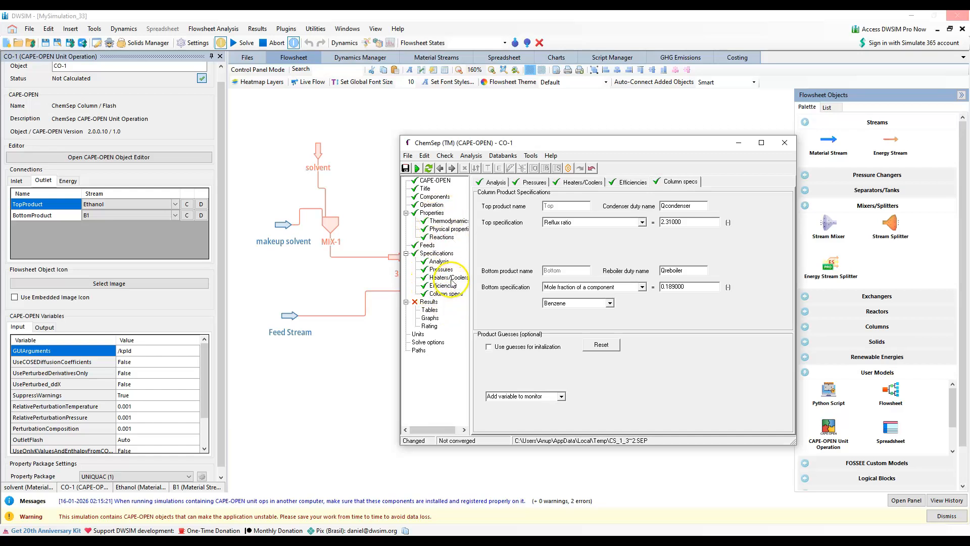
pyautogui.click(780, 144)
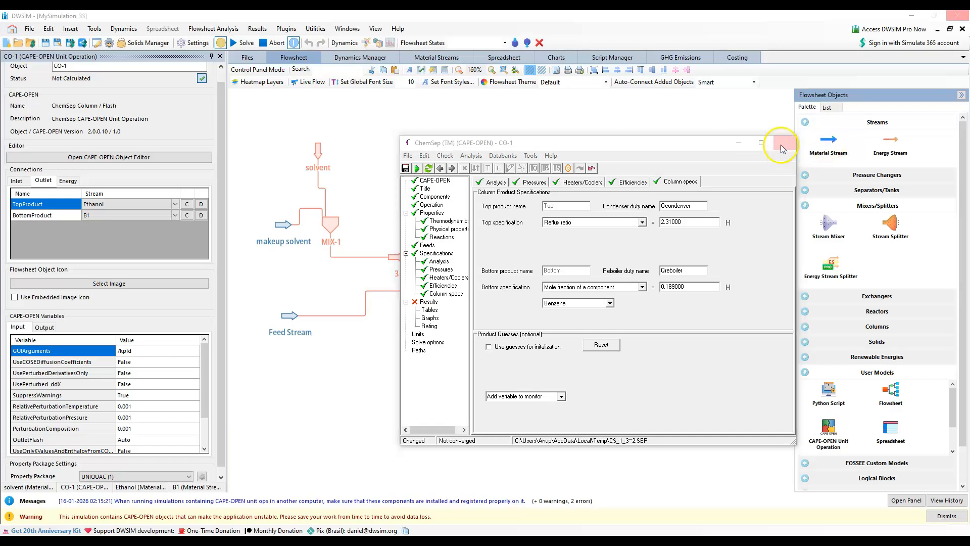
pyautogui.click(441, 300)
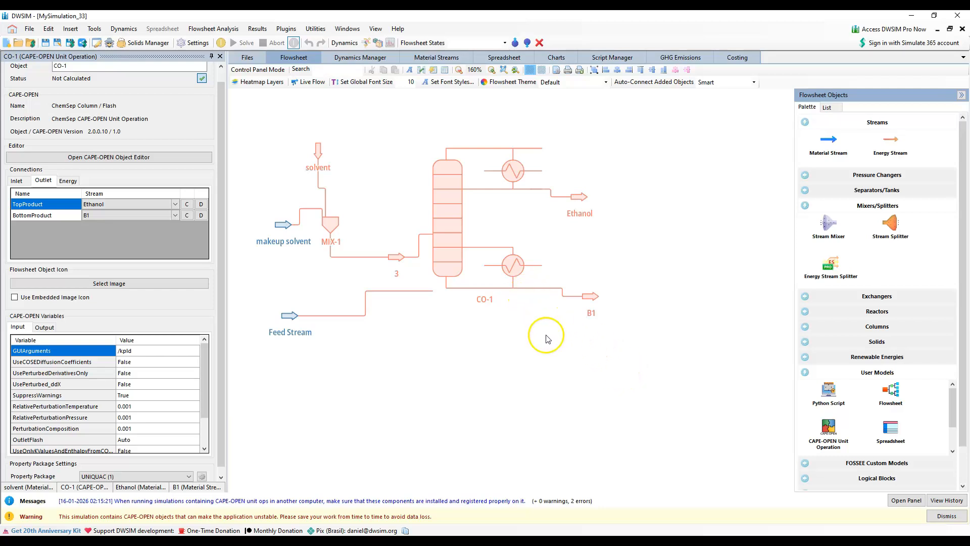
# Move column CO-1 down slightly and add a second ChemSep Column / Flash unit operation beside it, dismissing its initial setup dialog
pyautogui.click(540, 247)
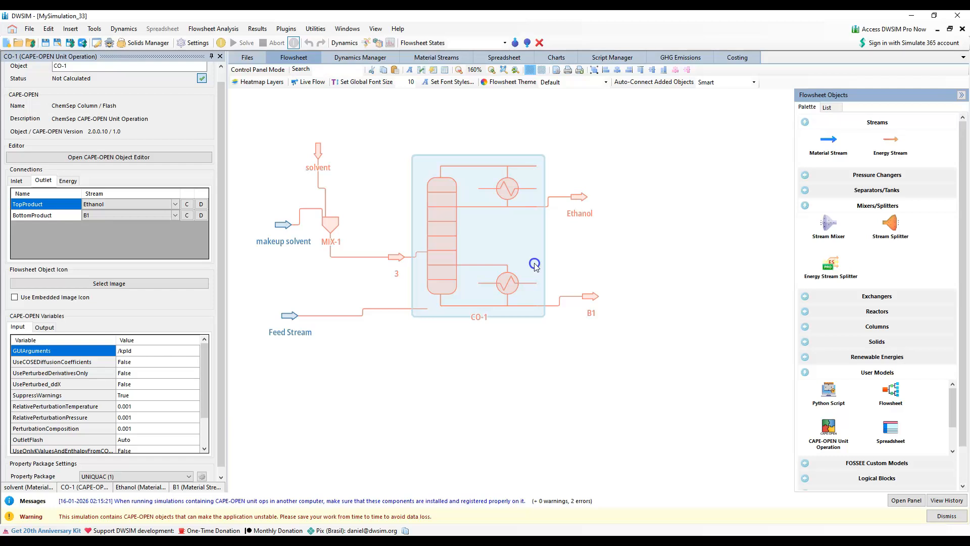
pyautogui.click(660, 261)
pyautogui.moveTo(608, 253); pyautogui.dragTo(574, 284)
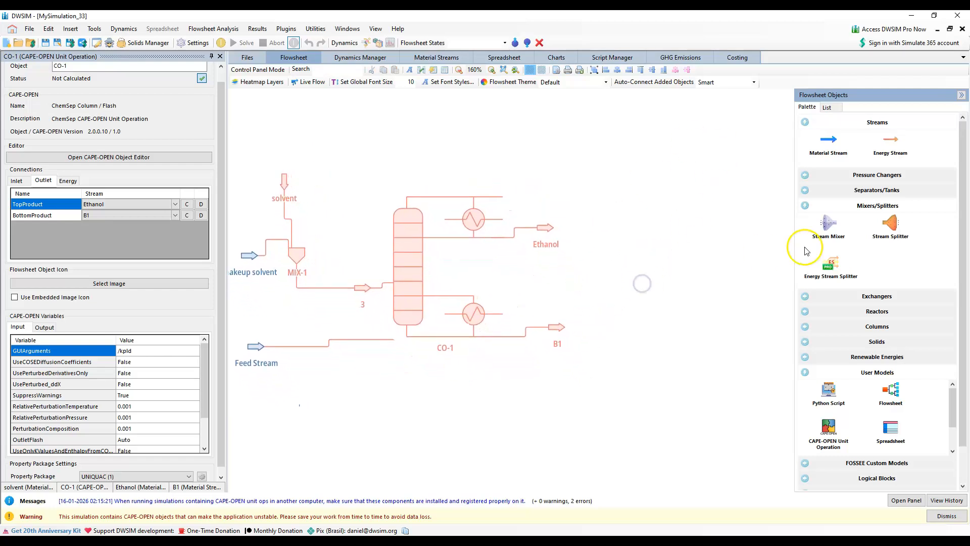
pyautogui.moveTo(830, 438); pyautogui.dragTo(672, 283)
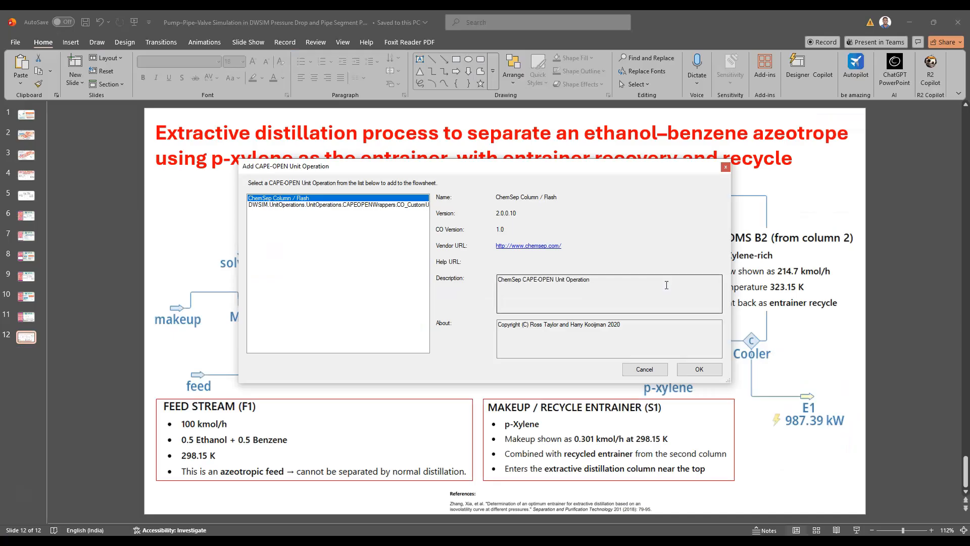
pyautogui.click(699, 369)
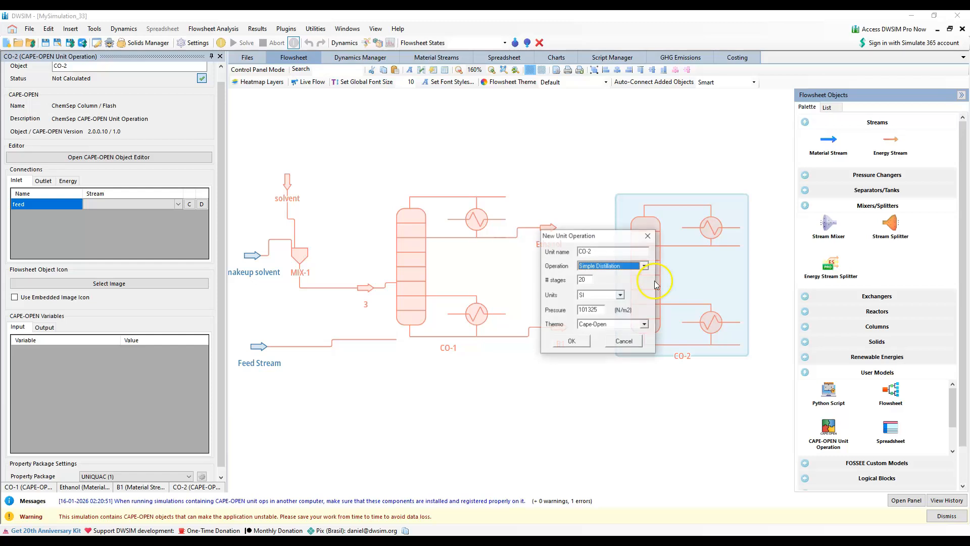
pyautogui.click(653, 235)
# Reopen the setup of CO-2 and define it as a Simple Distillation with 21 stages
pyautogui.click(147, 158)
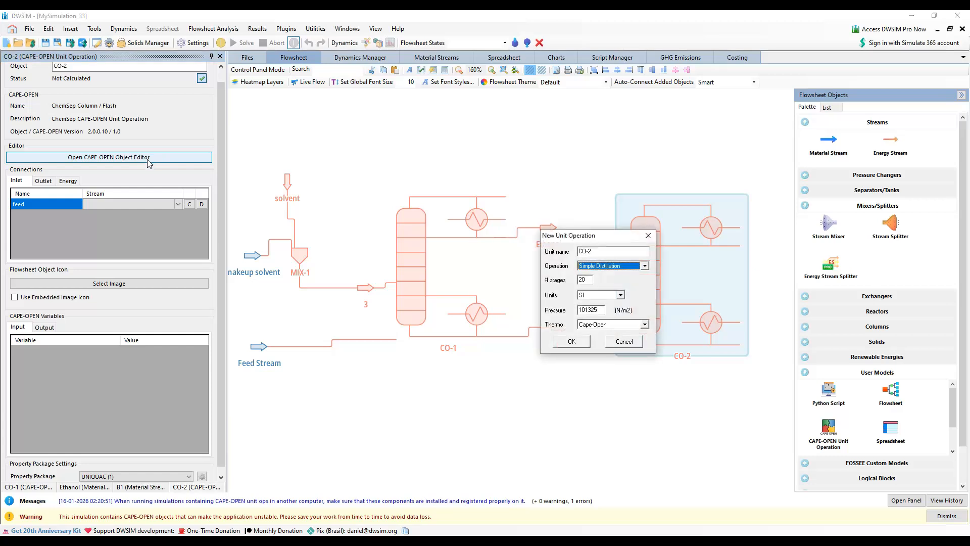
pyautogui.click(588, 279)
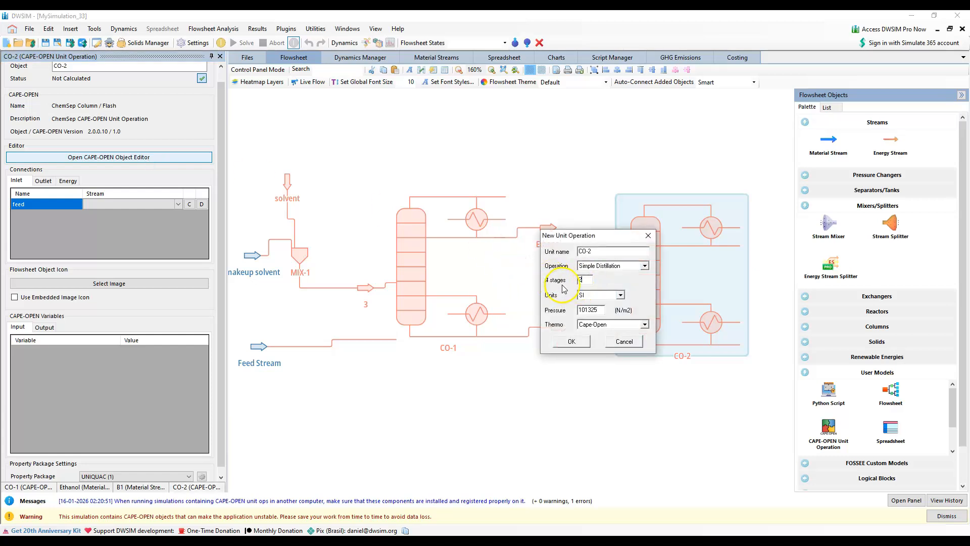
pyautogui.click(585, 346)
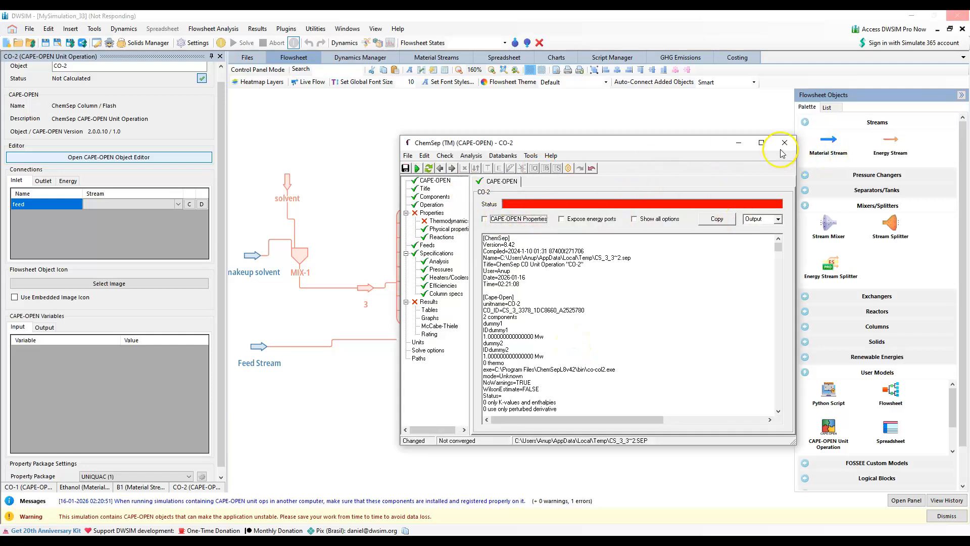
# Set CO-2's feed stage to 8 and its reboiler to Total (Liquid product), and close the column editor, keeping the changes
pyautogui.click(431, 204)
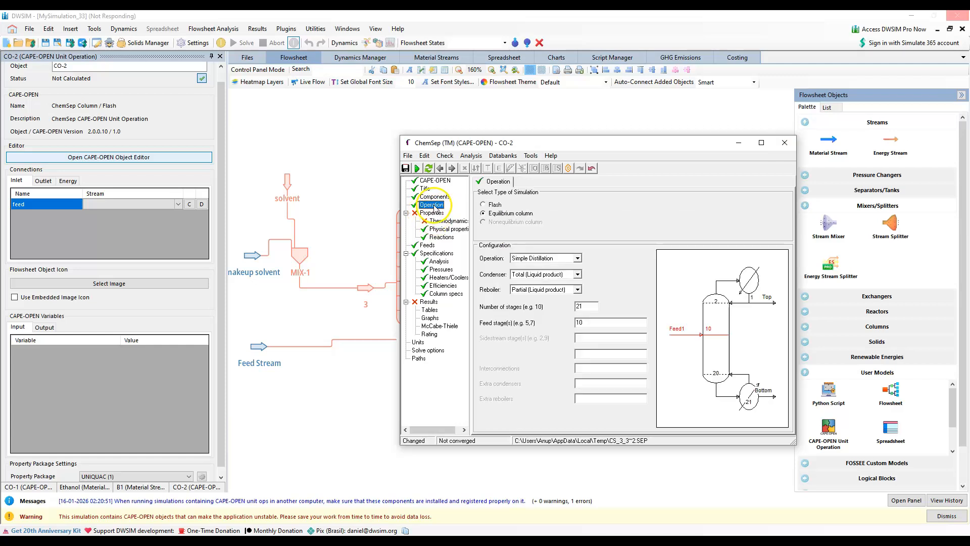
pyautogui.press('Tab')
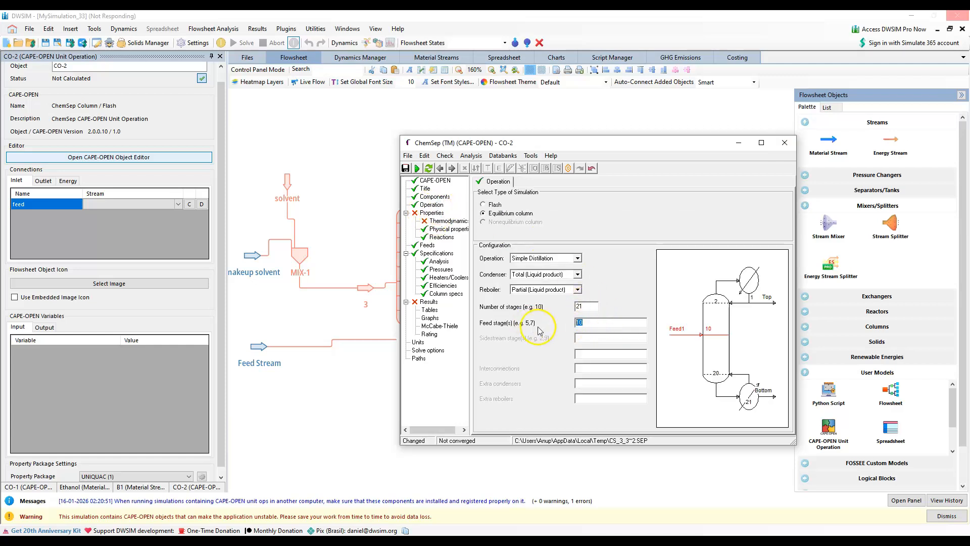
pyautogui.click(576, 288)
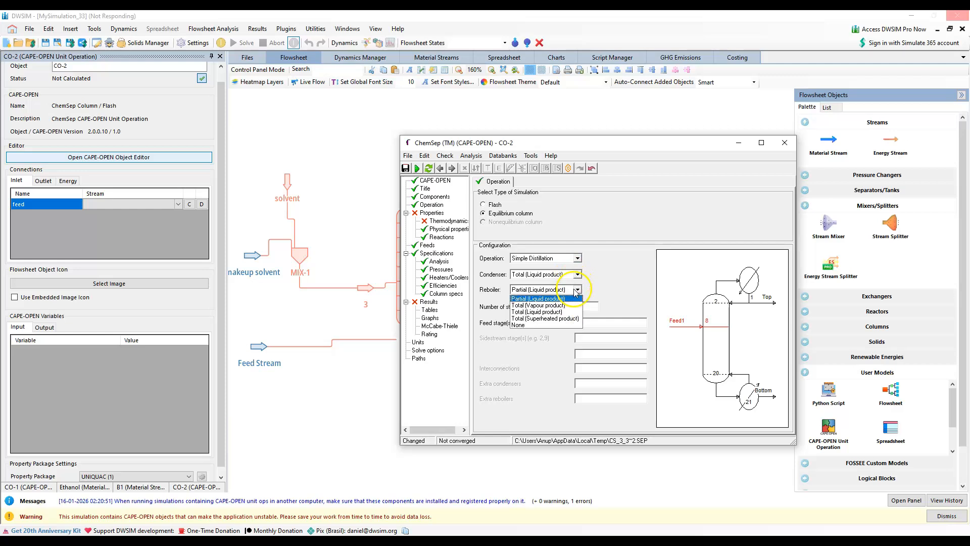
pyautogui.click(550, 311)
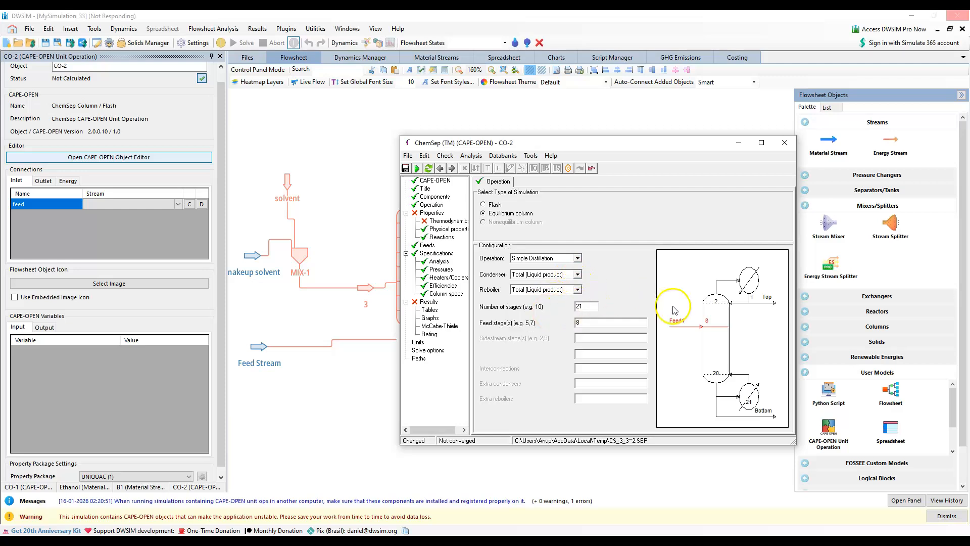
pyautogui.click(785, 143)
pyautogui.click(427, 304)
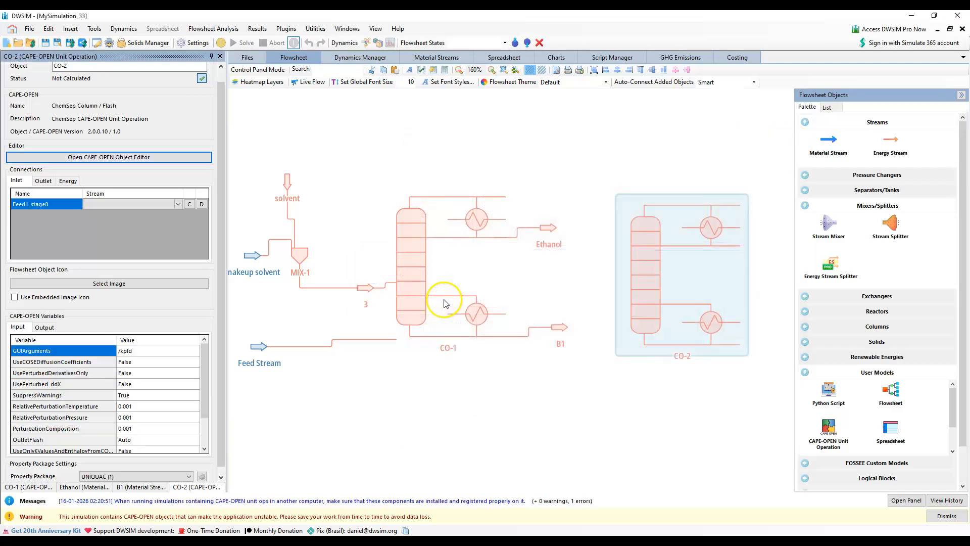
# Connect stream B1 to CO-2's stage 8 inlet, and create and connect new streams for its TopProduct and BottomProduct outlets
pyautogui.click(178, 203)
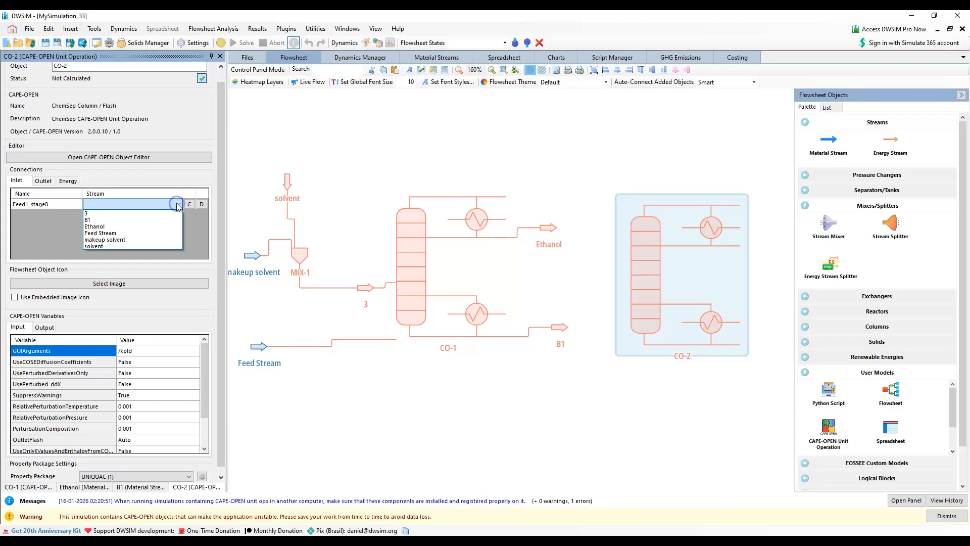
pyautogui.click(140, 220)
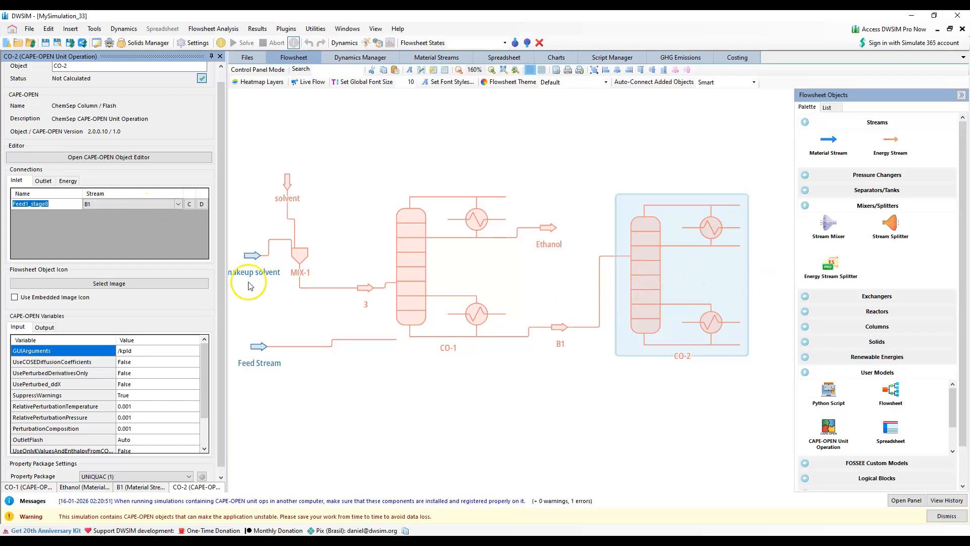
pyautogui.click(41, 181)
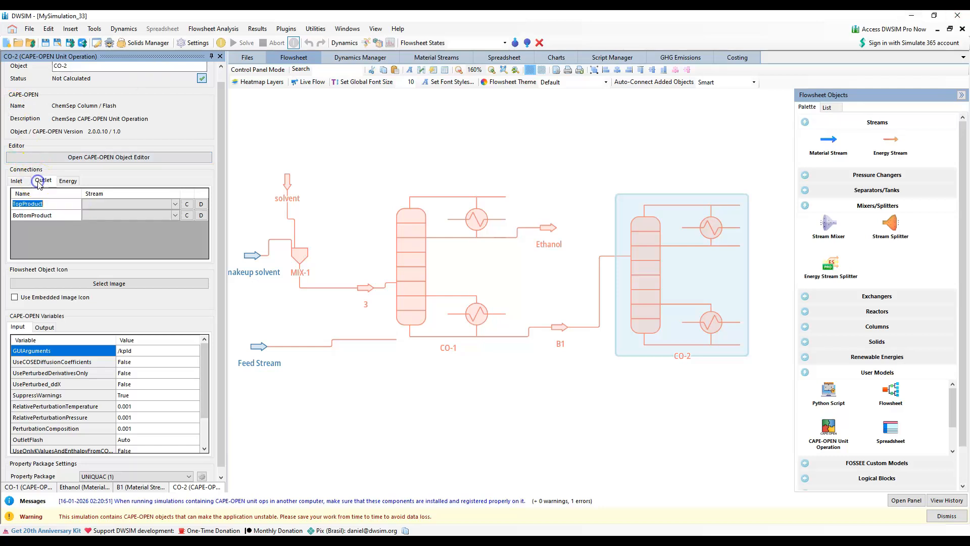
pyautogui.click(187, 204)
pyautogui.click(187, 216)
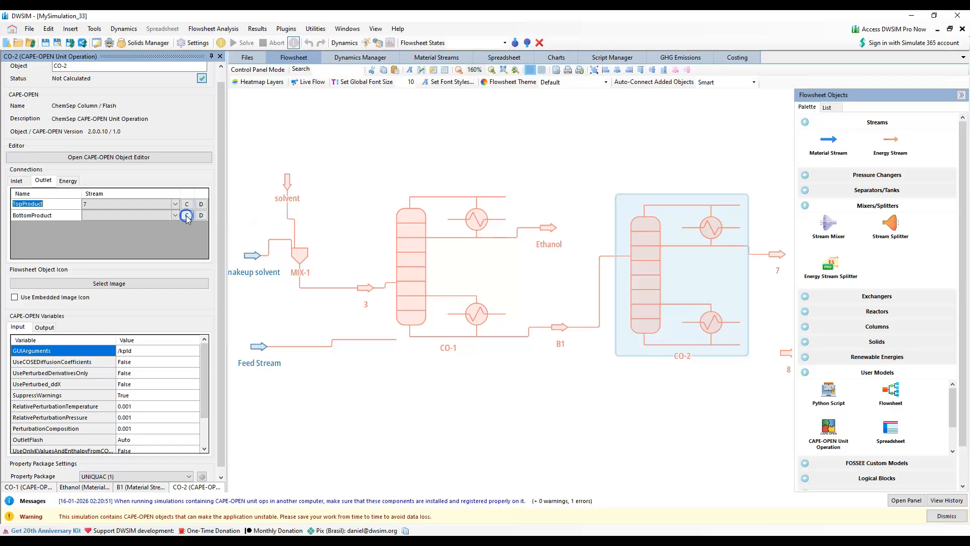
# Rename CO-2's top product stream as Benzene
pyautogui.moveTo(642, 409); pyautogui.dragTo(538, 393)
pyautogui.click(659, 250)
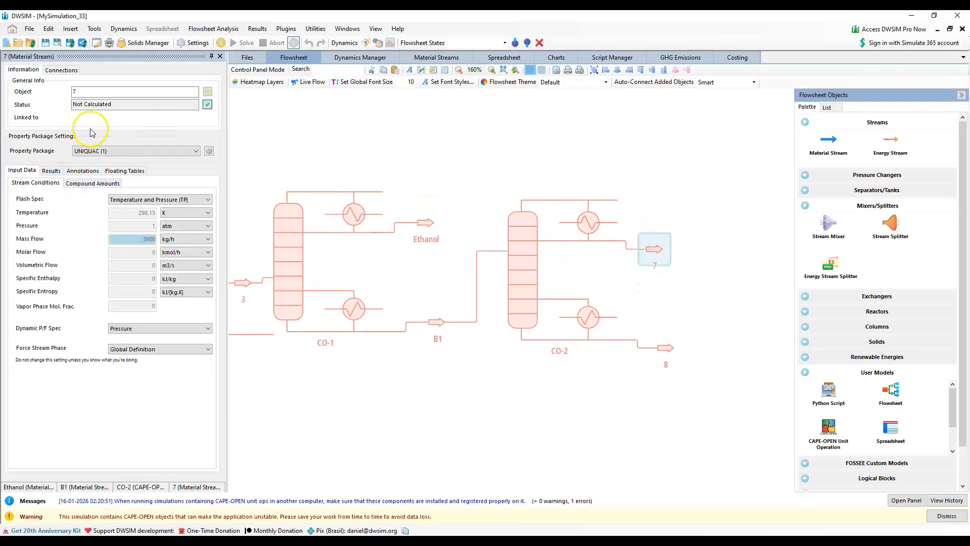
pyautogui.click(22, 93)
pyautogui.write('Be')
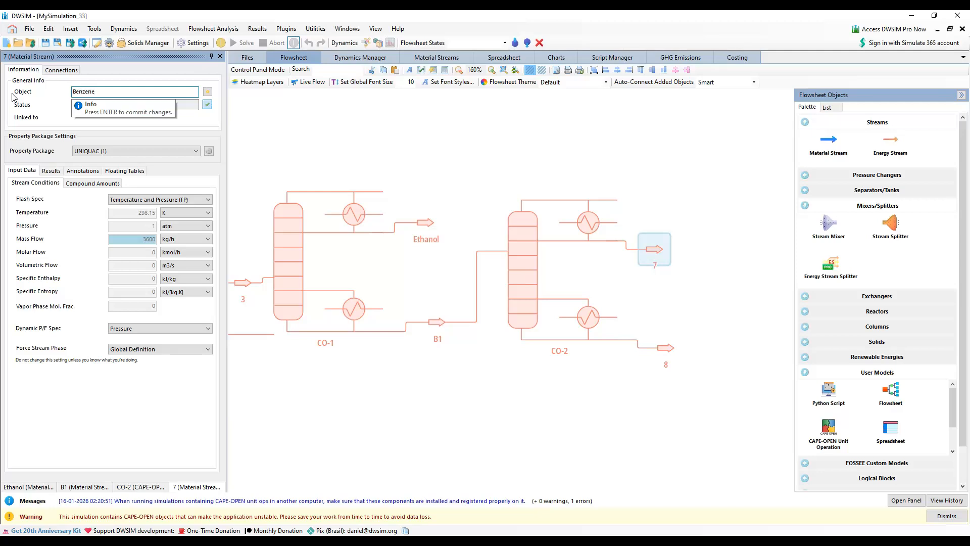
pyautogui.write('nzene')
pyautogui.press('Return')
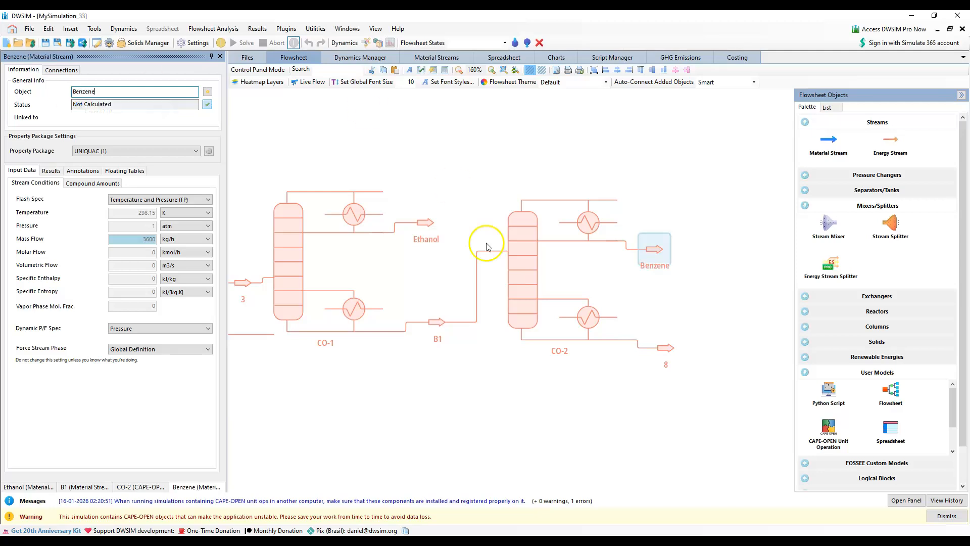
pyautogui.click(665, 348)
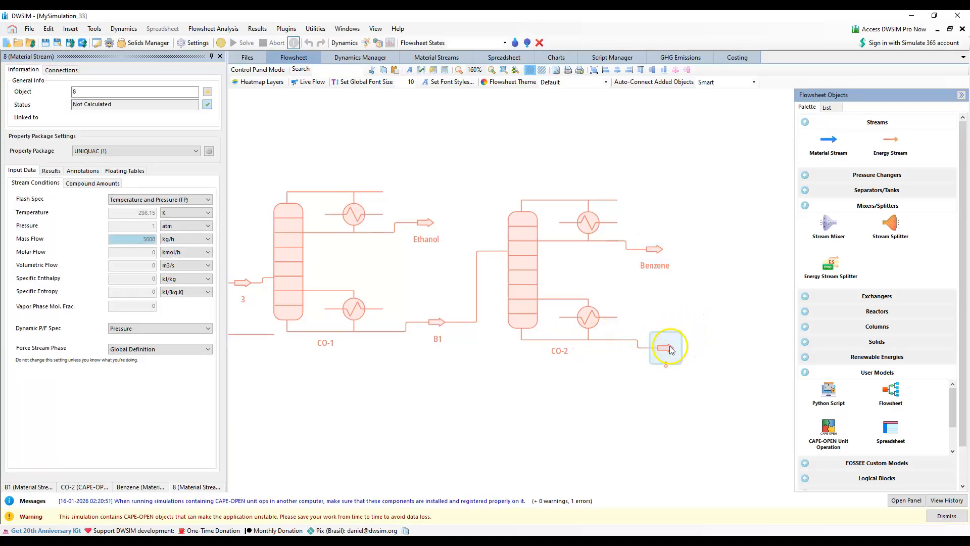
pyautogui.click(750, 287)
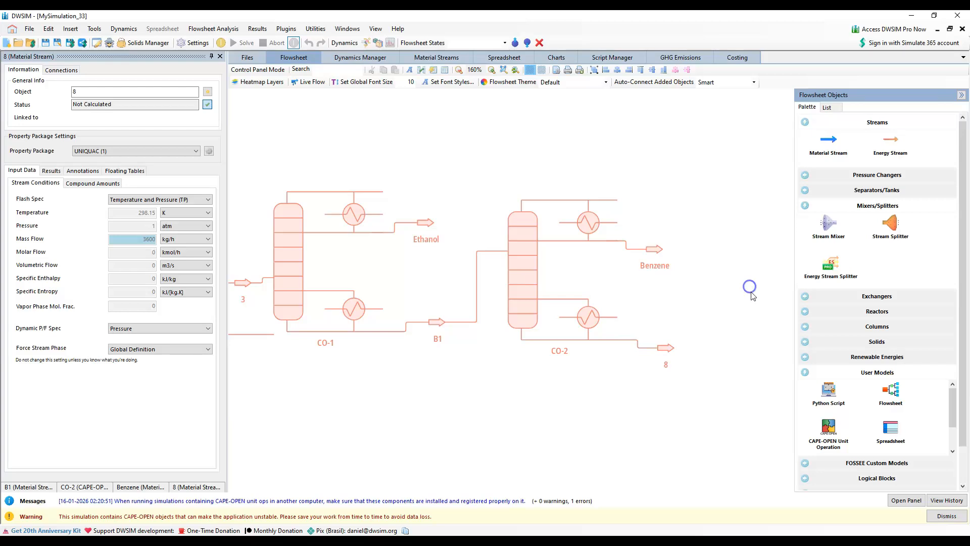
# Reopen the setup of CO-2 and set its thermodynamic K-value model to DECHEMA
pyautogui.click(523, 286)
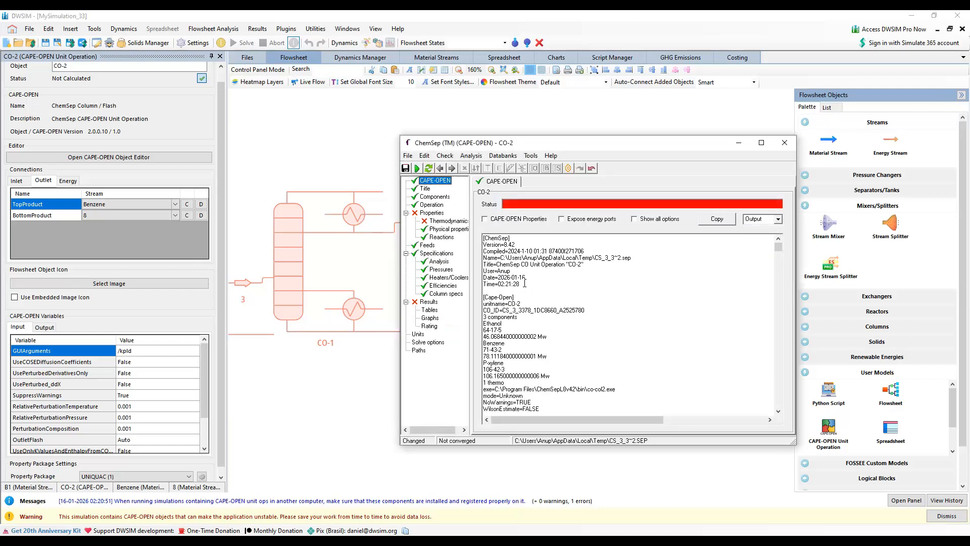
pyautogui.click(446, 221)
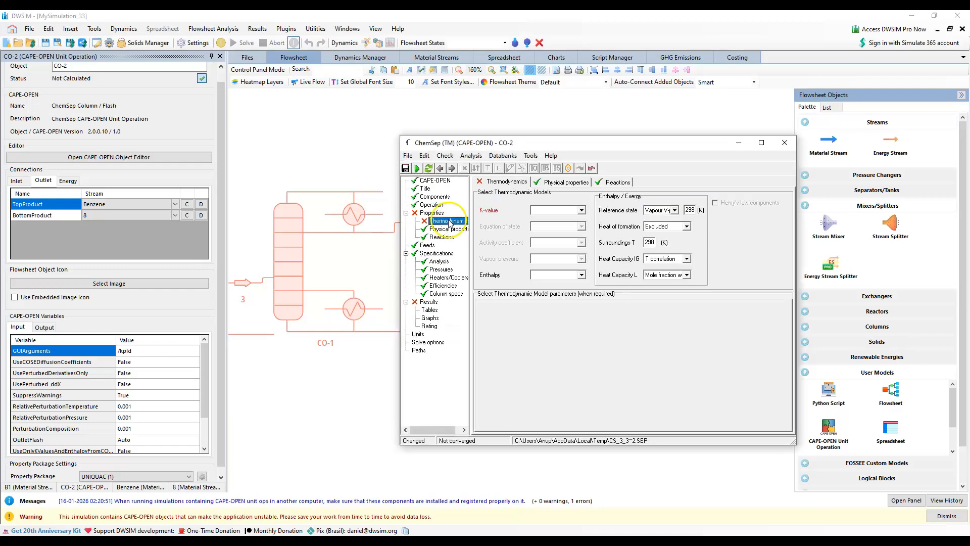
pyautogui.click(581, 210)
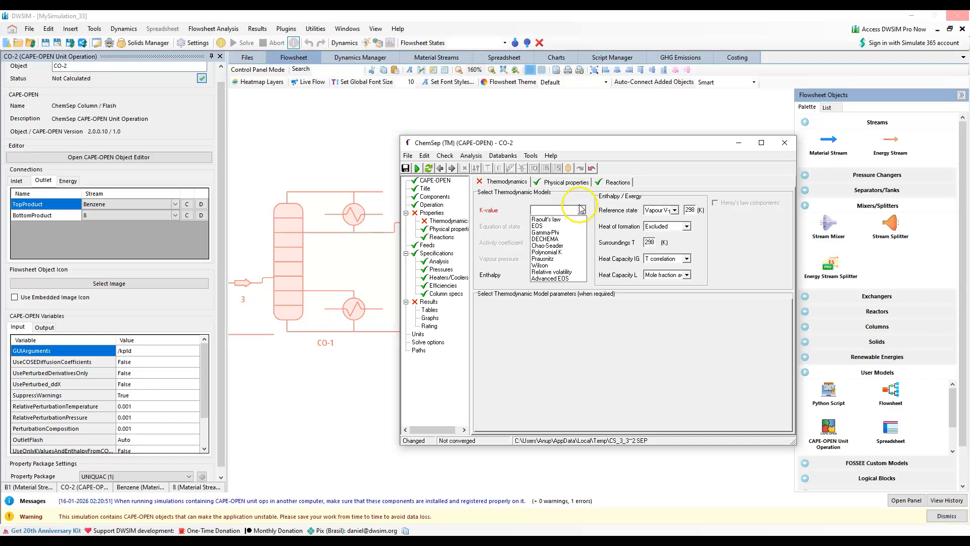
pyautogui.click(435, 206)
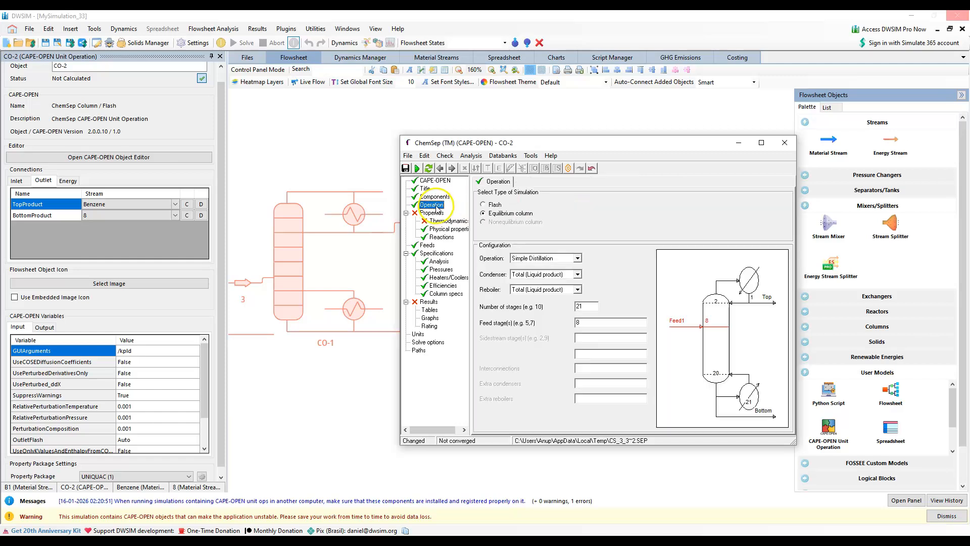
pyautogui.click(445, 221)
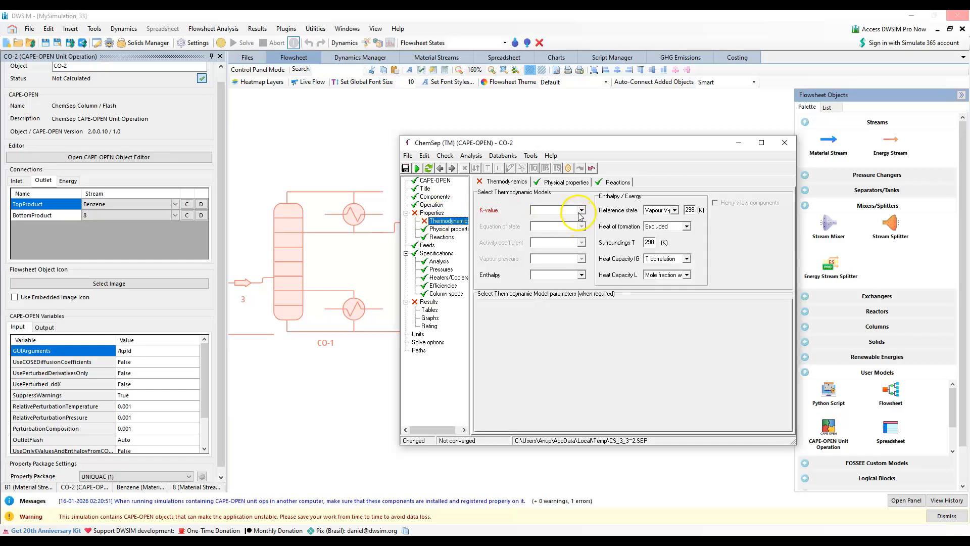
pyautogui.click(580, 214)
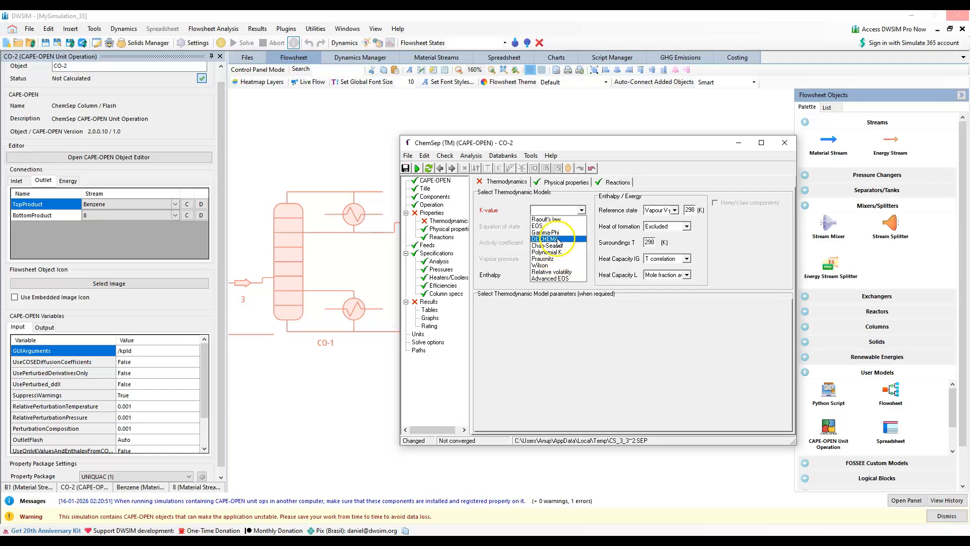
pyautogui.click(558, 239)
# Set CO-2's activity coefficient model to UNIQUAC, its vapour pressure to Antoine and its enthalpy to None
pyautogui.click(582, 243)
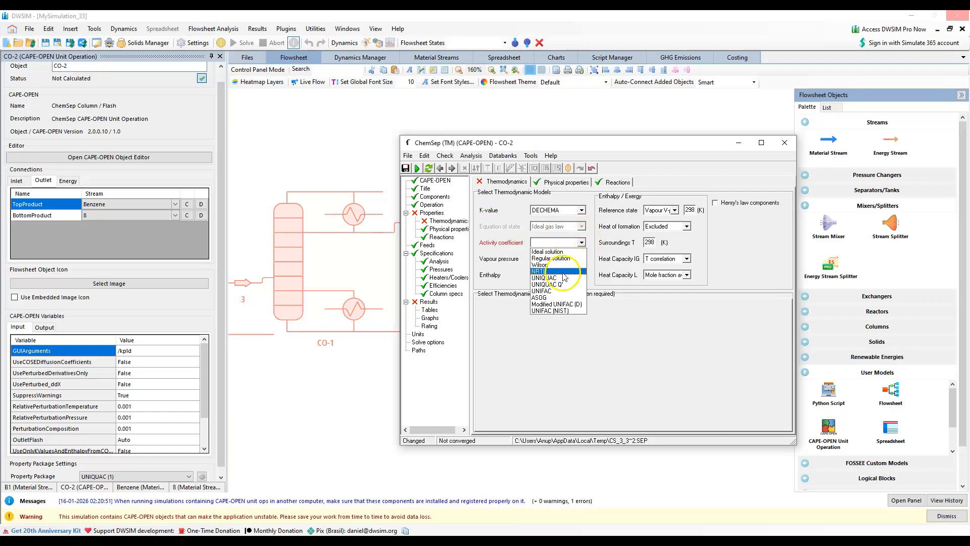
pyautogui.click(545, 278)
pyautogui.click(582, 258)
pyautogui.click(553, 266)
pyautogui.click(582, 274)
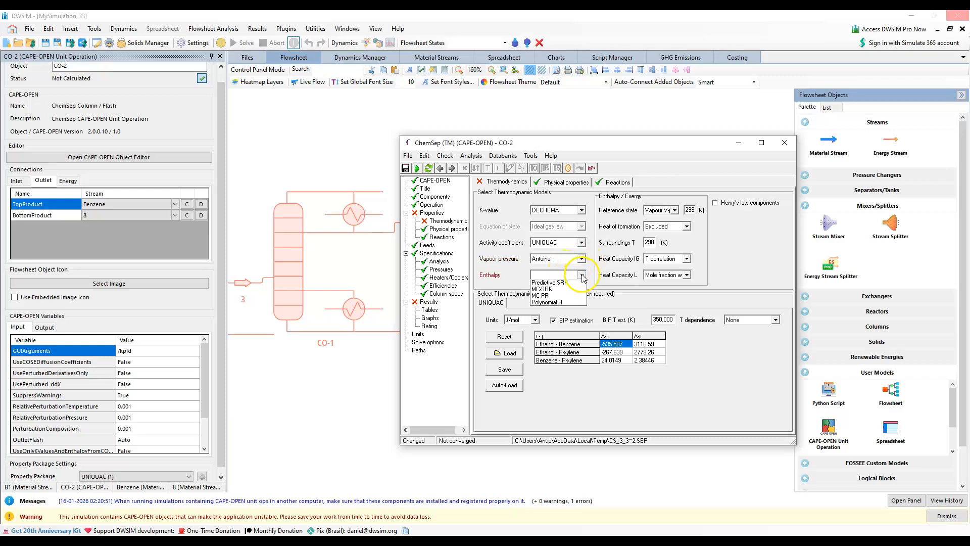
pyautogui.click(562, 284)
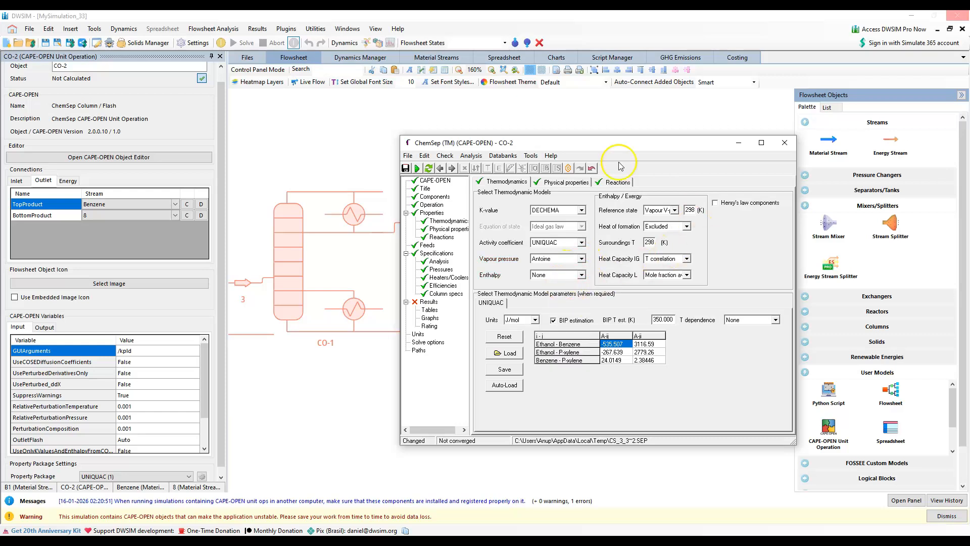
# Review CO-2's feed and pressure settings and set the top specification's reflux ratio to 6.14
pyautogui.click(431, 246)
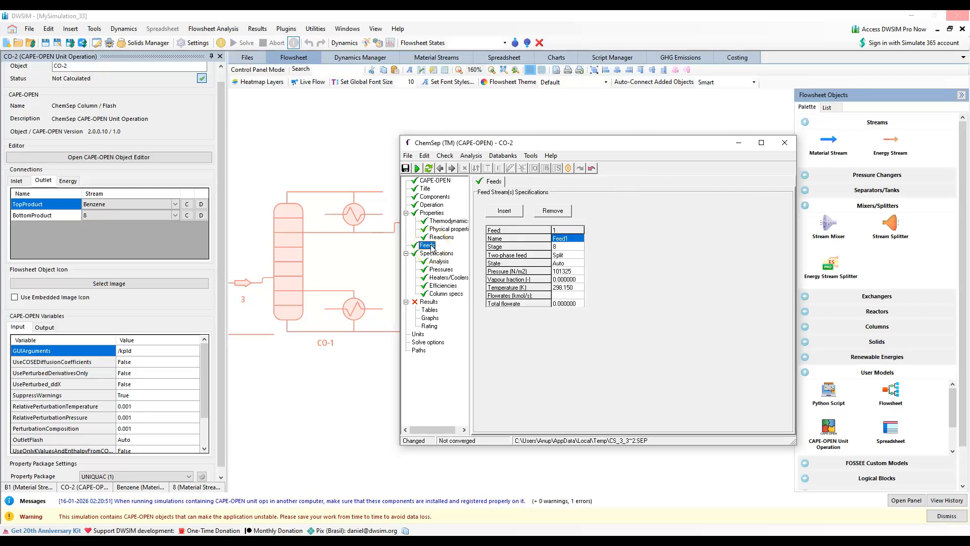
pyautogui.click(441, 269)
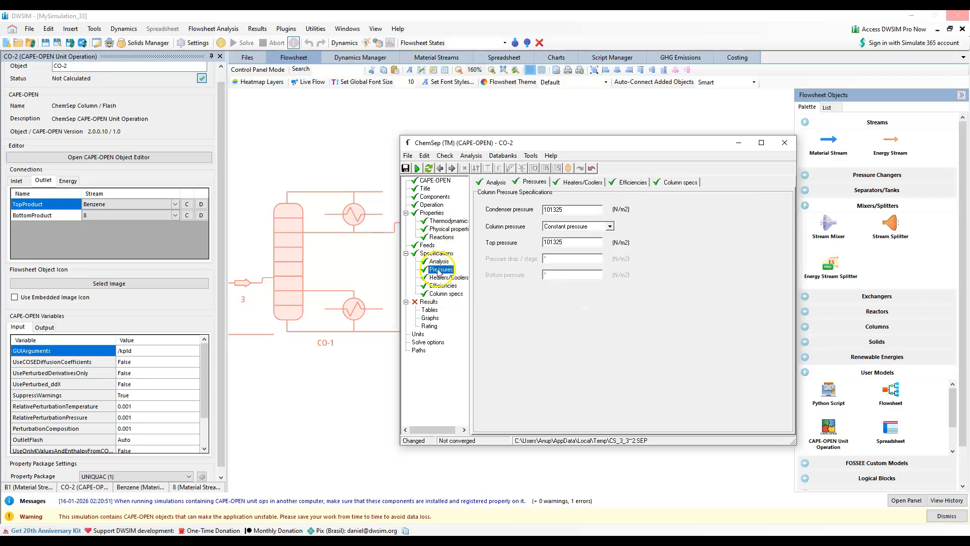
pyautogui.click(448, 295)
pyautogui.click(695, 221)
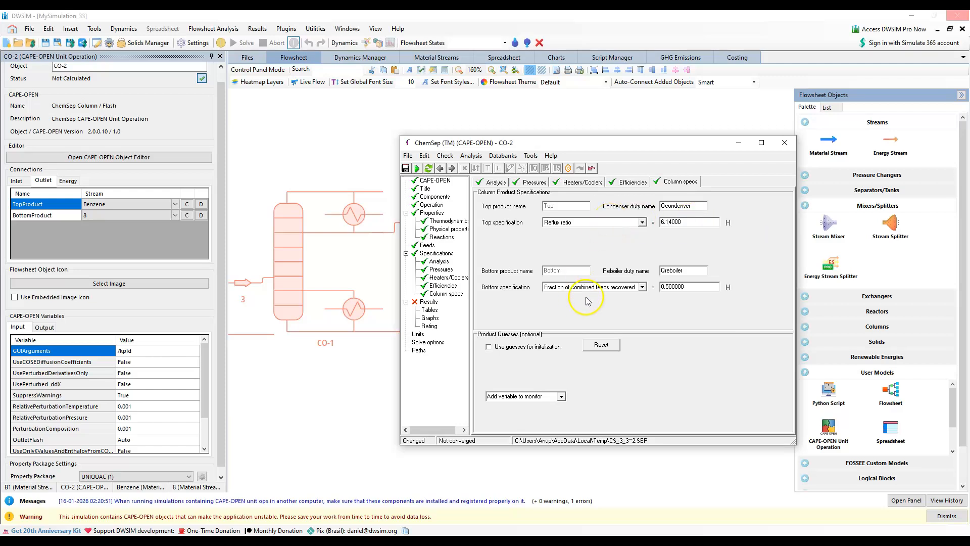
# Specify CO-2's bottom product flow rate as 0.059638 kmol/s and close the column editor, keeping the changes
pyautogui.click(626, 286)
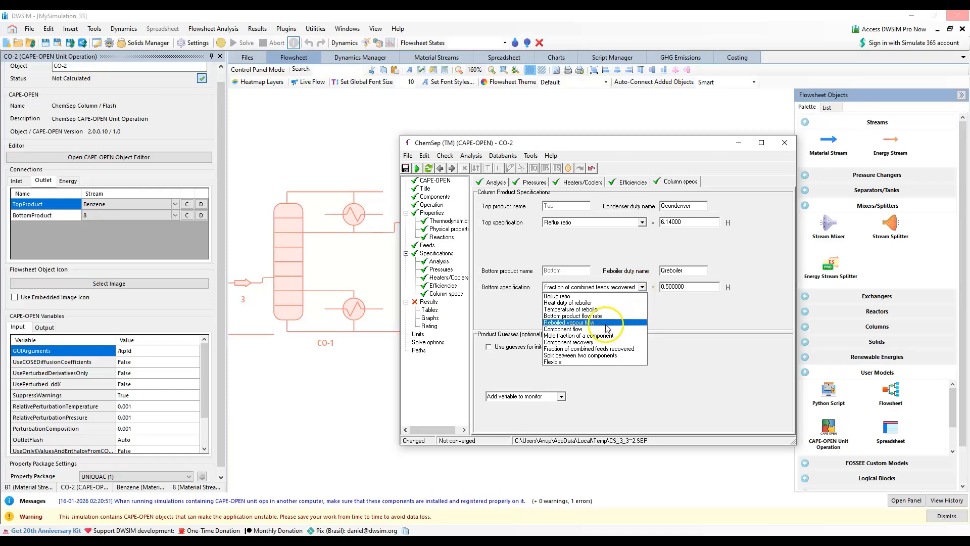
pyautogui.click(604, 316)
pyautogui.click(699, 287)
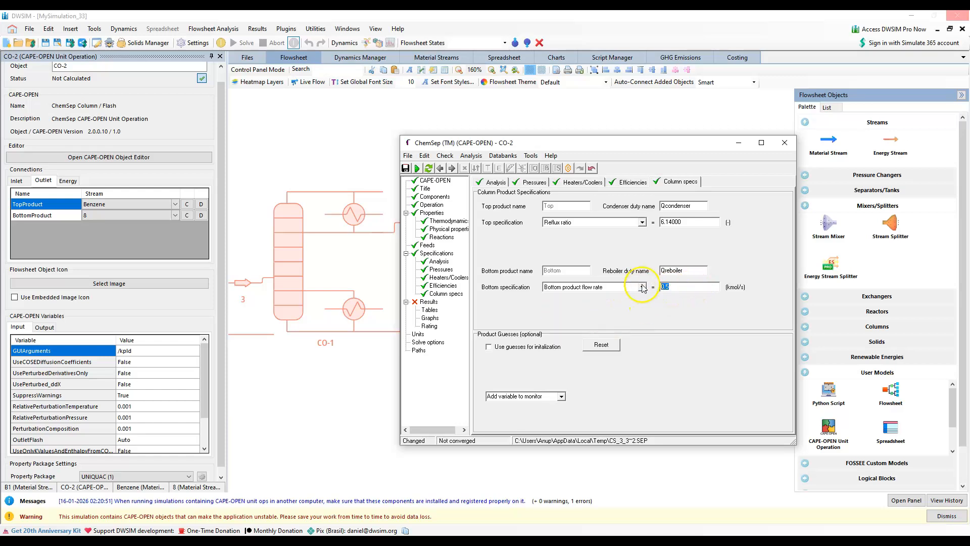
pyautogui.write('0.')
pyautogui.press('Return')
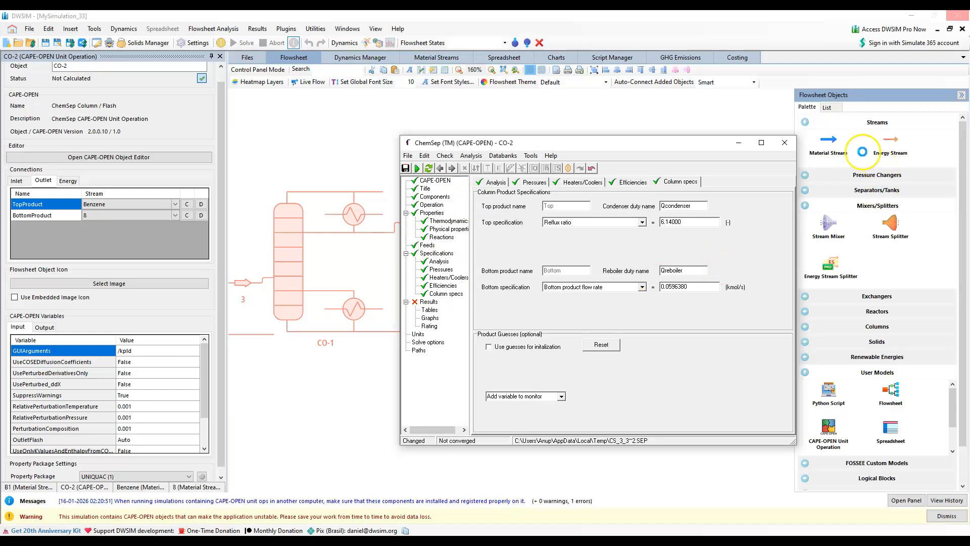
pyautogui.click(786, 144)
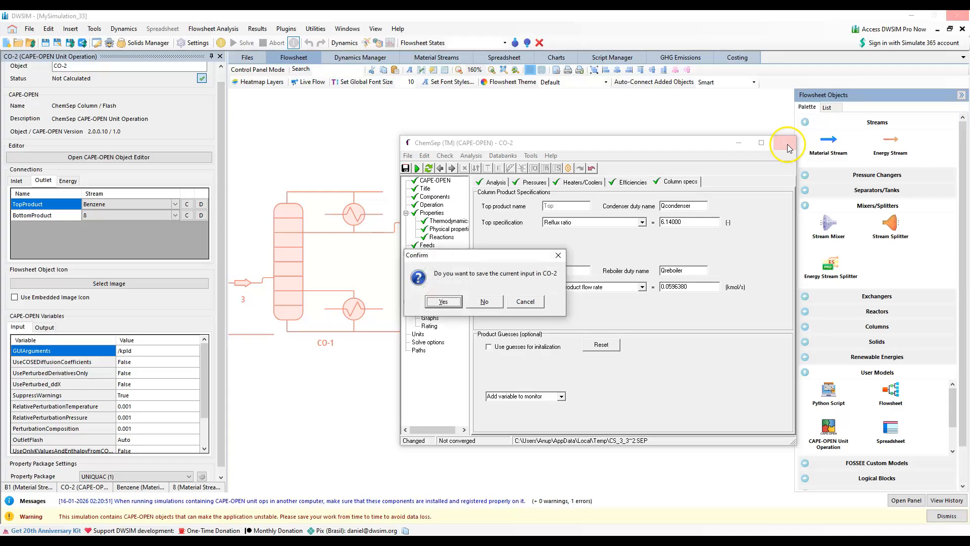
pyautogui.click(438, 302)
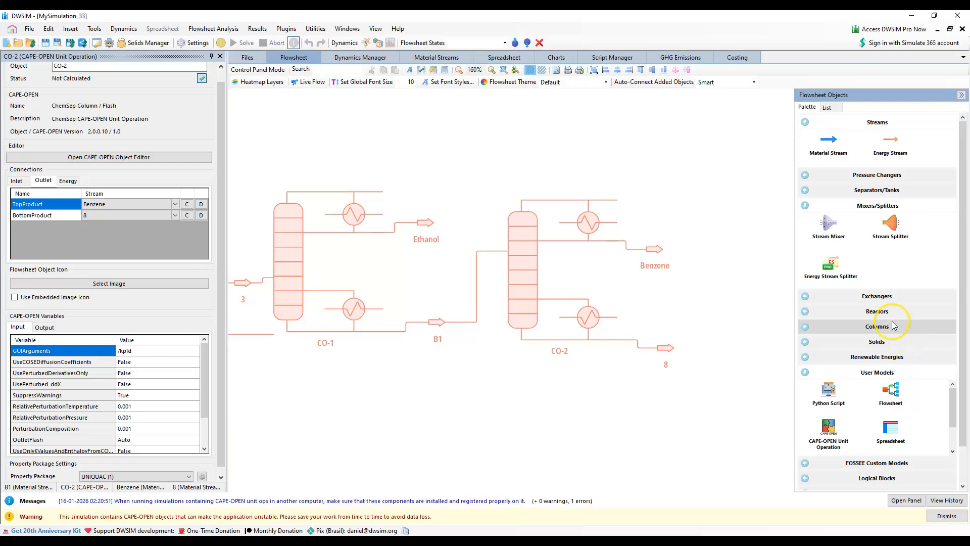
# Add a Cooler downstream of CO-2's bottom product, with stream 8 as its inlet
pyautogui.click(879, 297)
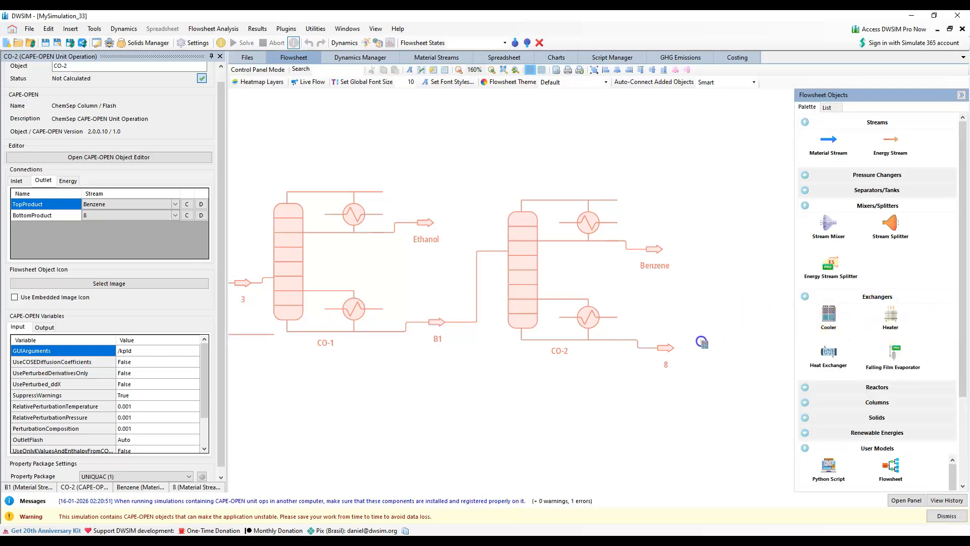
pyautogui.moveTo(711, 344); pyautogui.dragTo(712, 345)
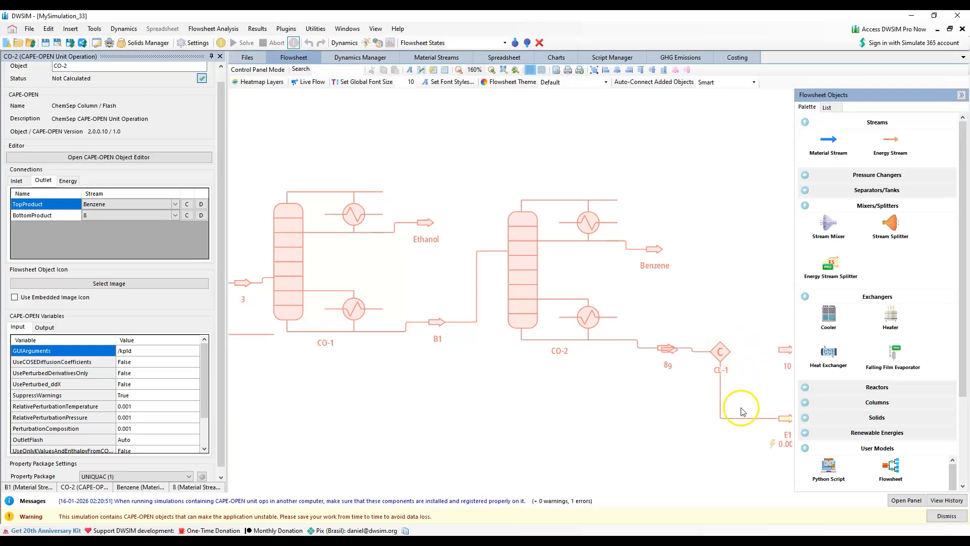
# Rotate the cooler's outlet stream 10 to point upward and move it well above the cooler
pyautogui.rightClick(786, 349)
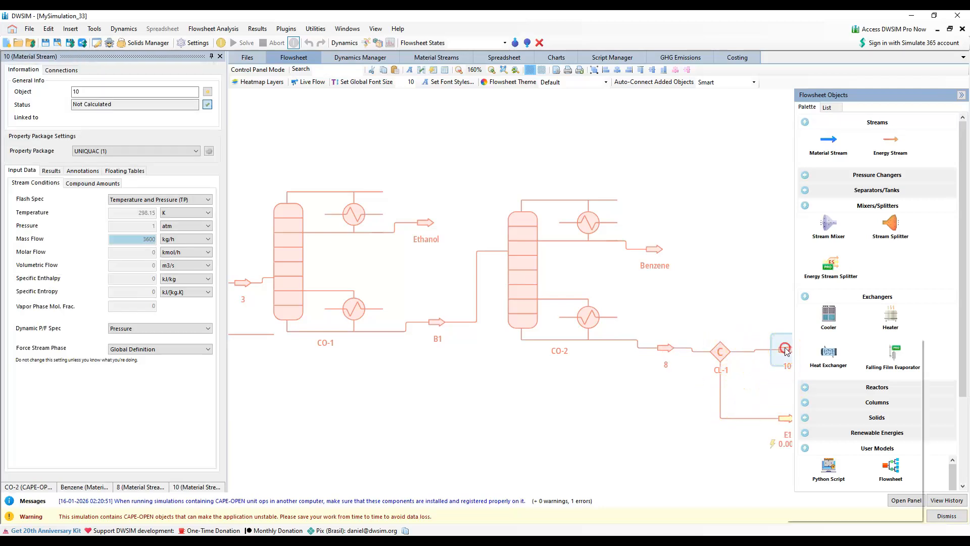
pyautogui.click(858, 382)
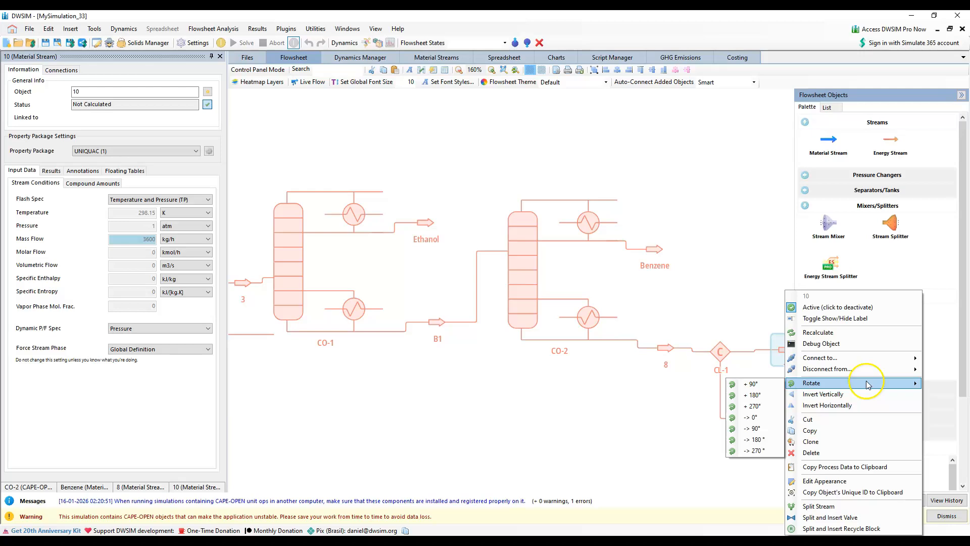
pyautogui.click(758, 383)
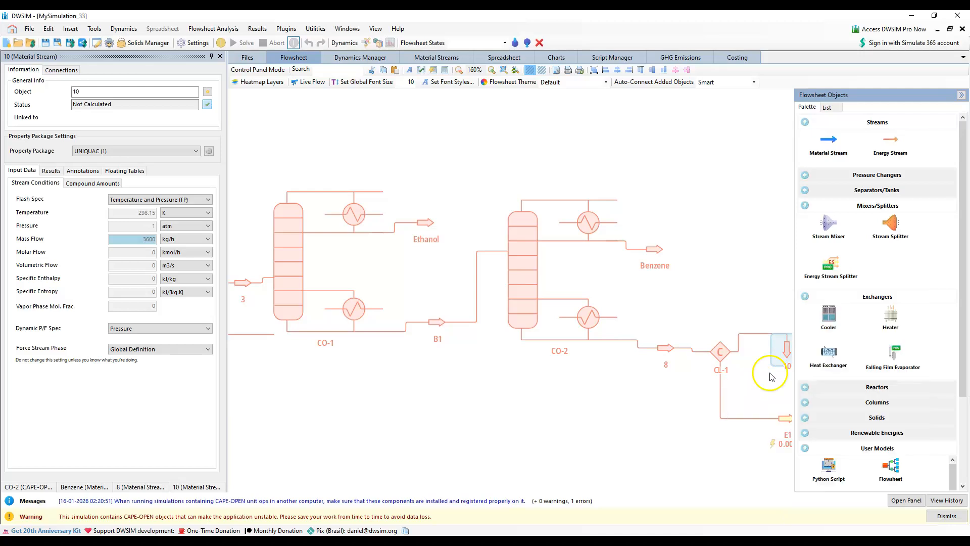
pyautogui.rightClick(784, 347)
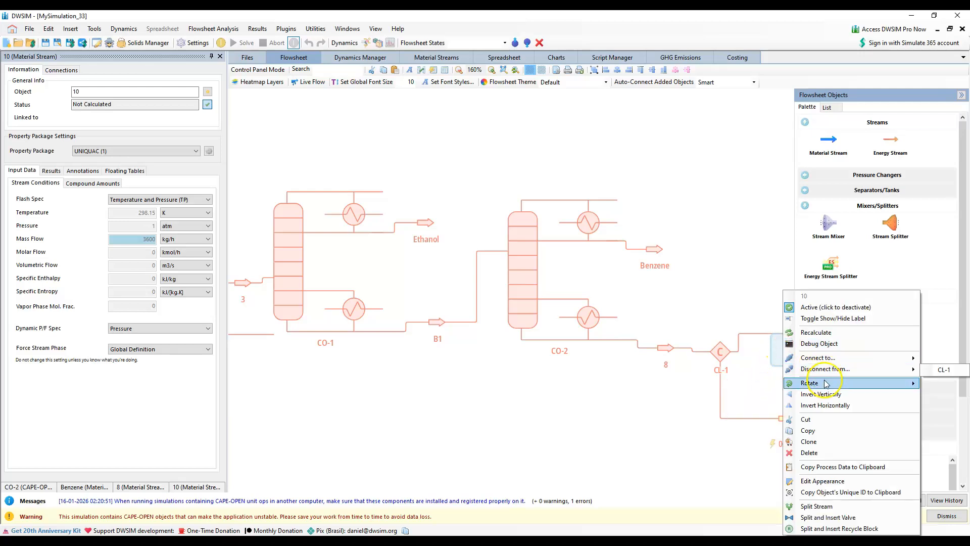
pyautogui.click(804, 383)
pyautogui.click(754, 395)
pyautogui.moveTo(792, 355); pyautogui.dragTo(733, 156)
# Turn stream 10 to point back toward the columns and place it above CO-2
pyautogui.rightClick(733, 156)
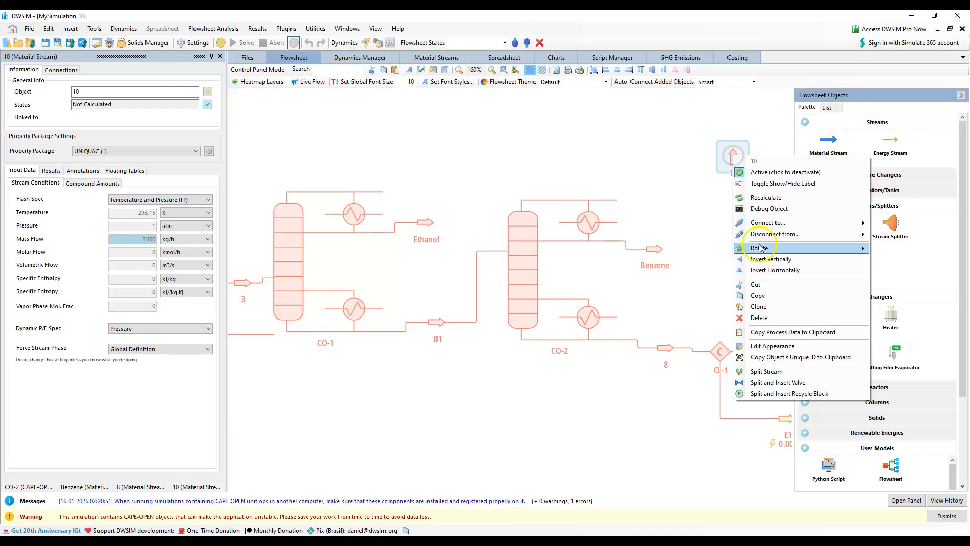
pyautogui.moveTo(761, 251)
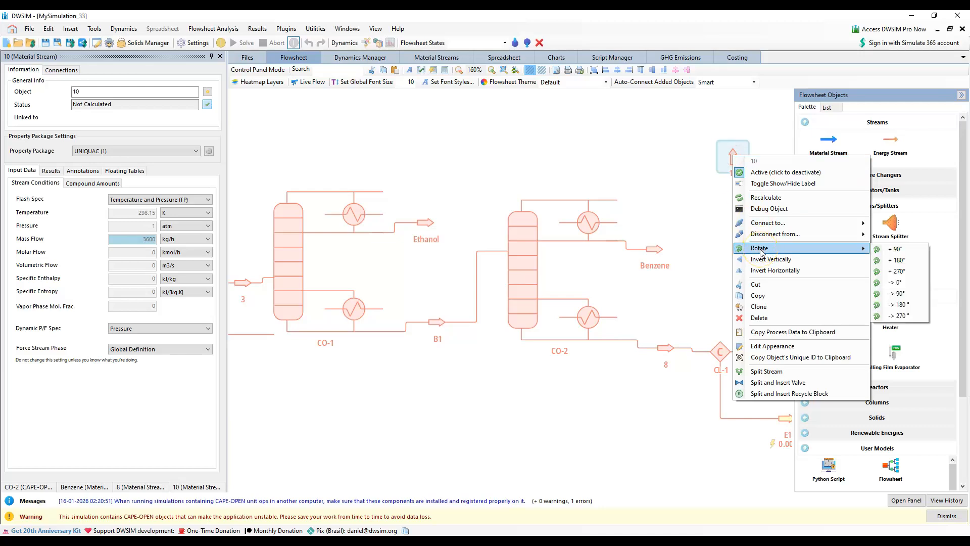
pyautogui.click(897, 294)
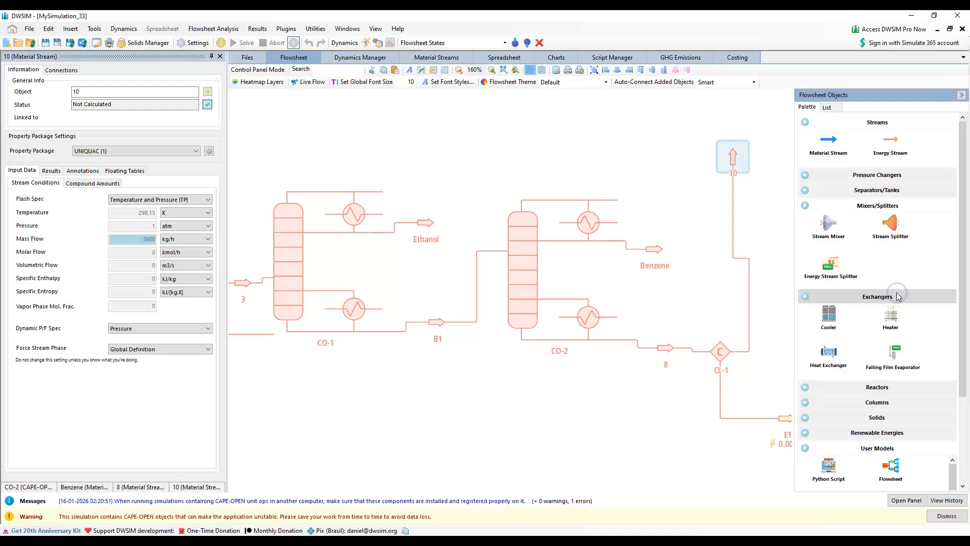
pyautogui.rightClick(735, 158)
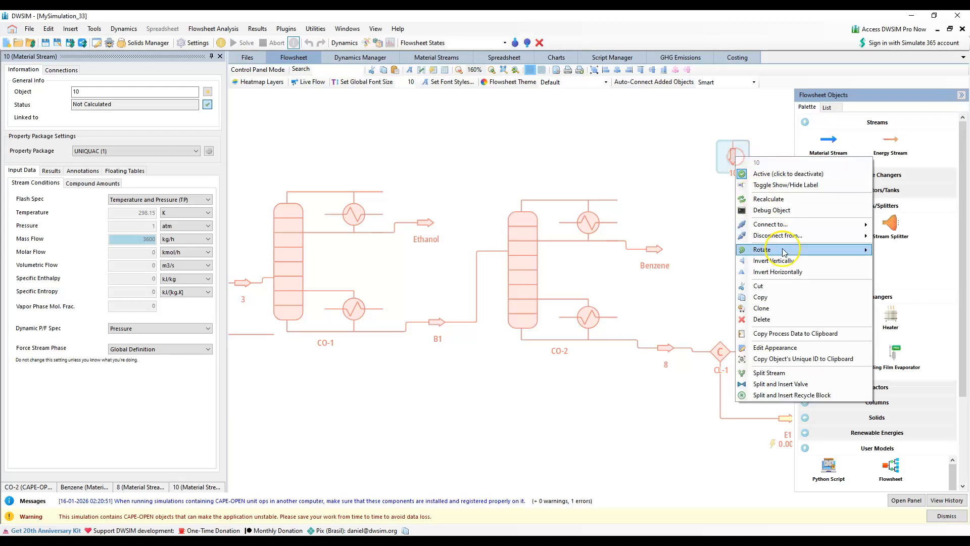
pyautogui.moveTo(784, 252)
pyautogui.click(893, 258)
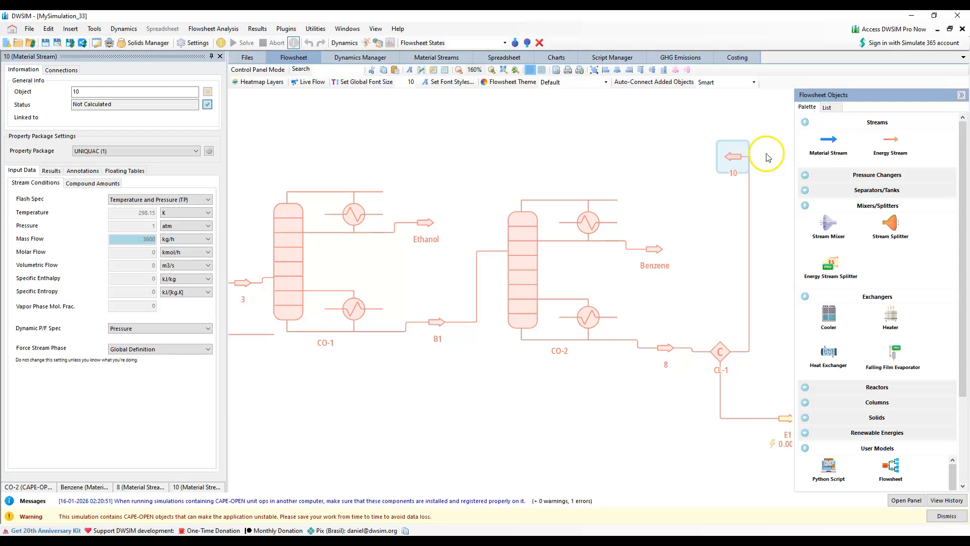
pyautogui.click(742, 161)
pyautogui.moveTo(742, 161); pyautogui.dragTo(582, 154)
# Set cooler CL-1 to the Outlet Temperature calculation type, with a 323.15 K outlet temperature and 0 Pa pressure drop
pyautogui.click(720, 354)
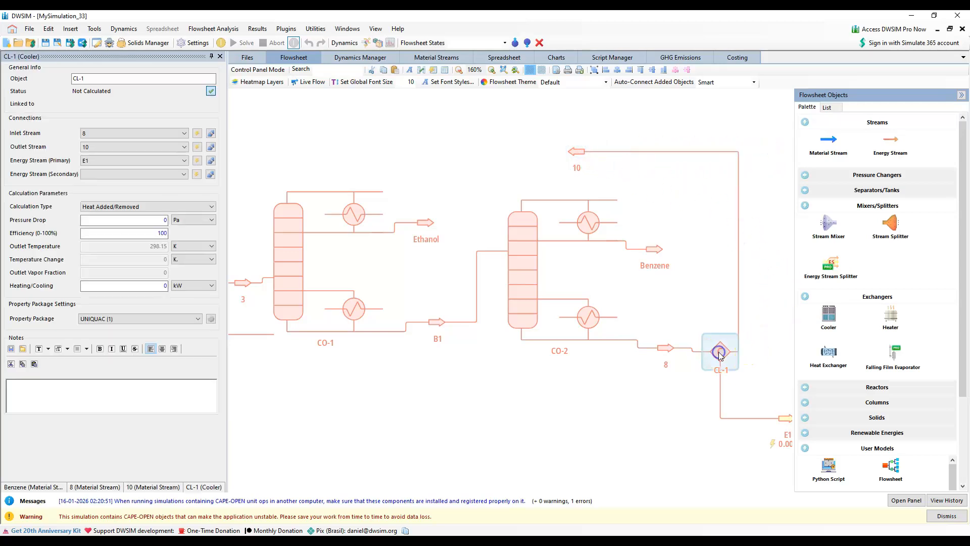
pyautogui.click(128, 207)
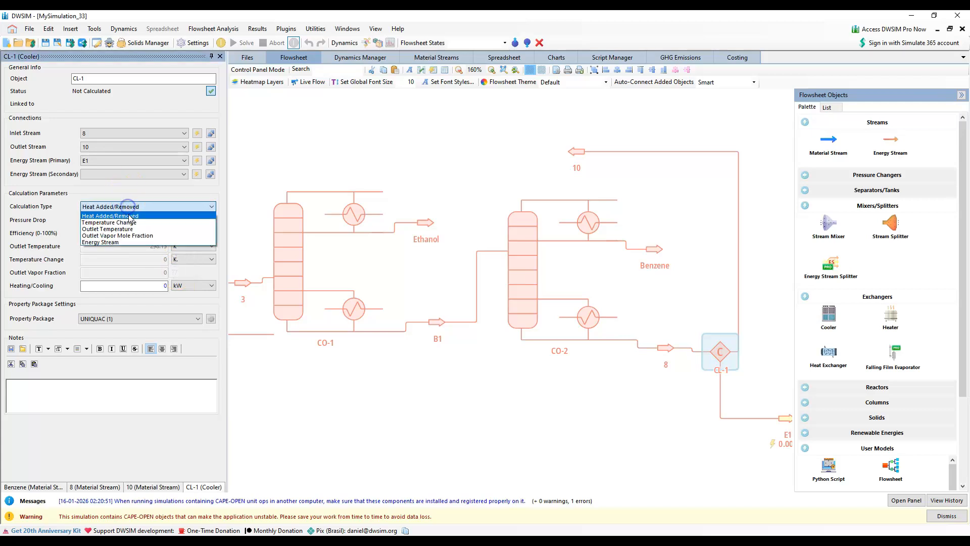
pyautogui.click(128, 230)
pyautogui.click(158, 220)
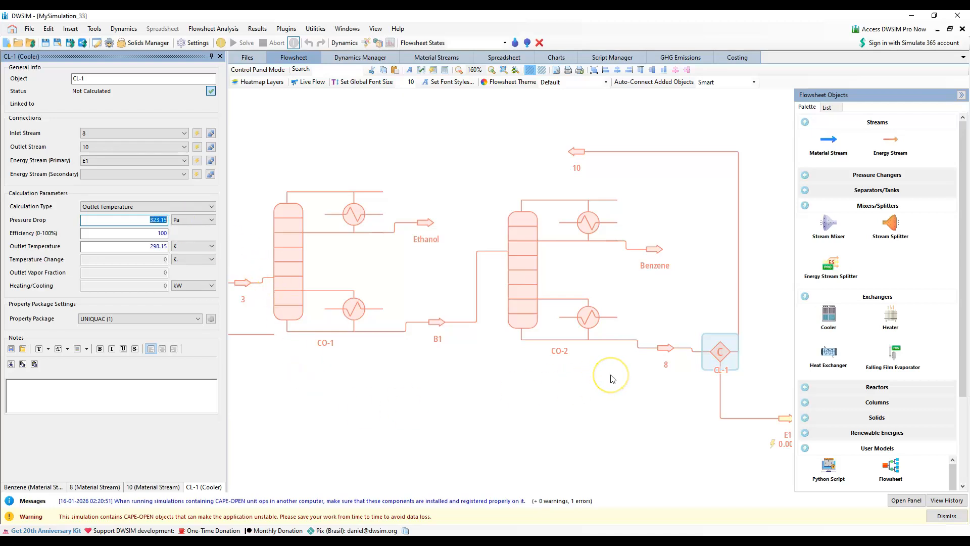
pyautogui.click(146, 220)
pyautogui.click(156, 247)
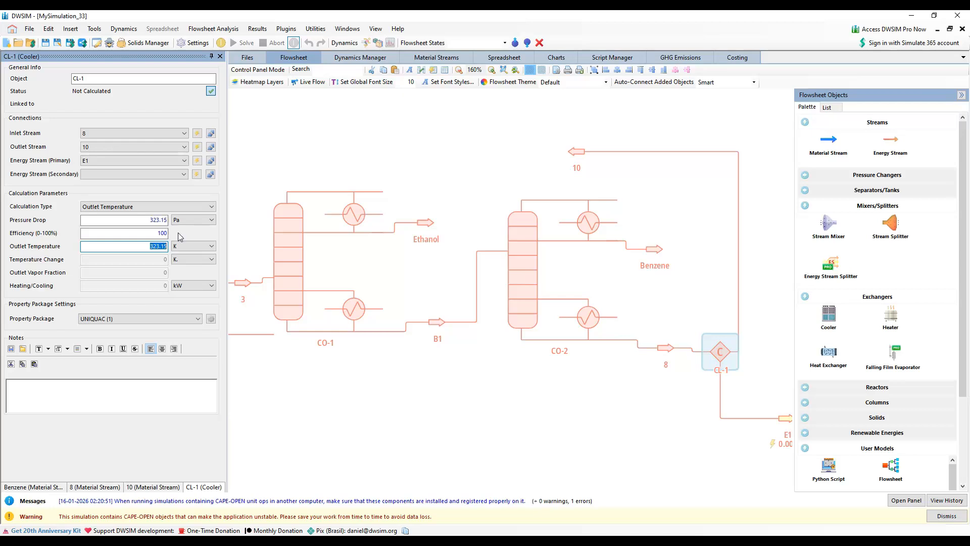
pyautogui.click(149, 220)
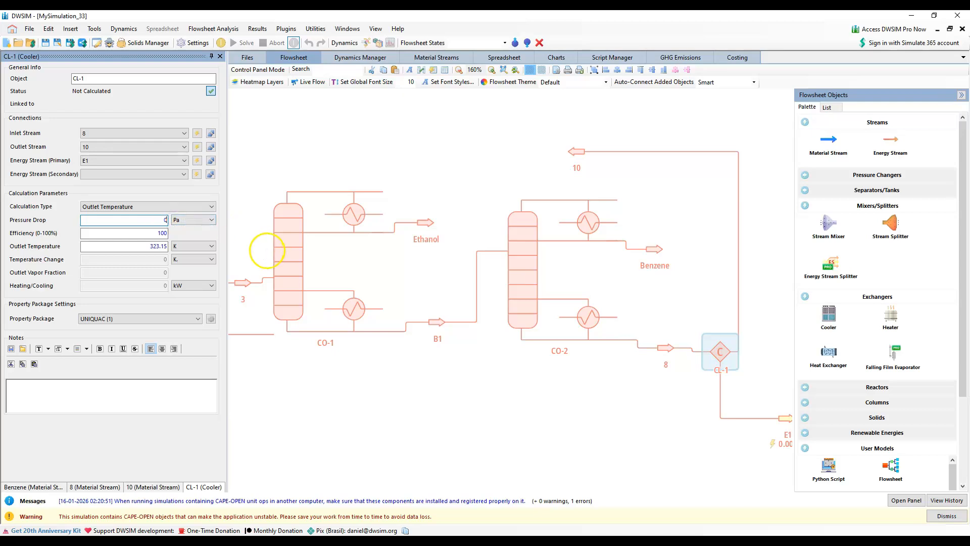
# Add a Recycle Block above column CO-1, level with stream 10
pyautogui.click(266, 373)
pyautogui.click(757, 259)
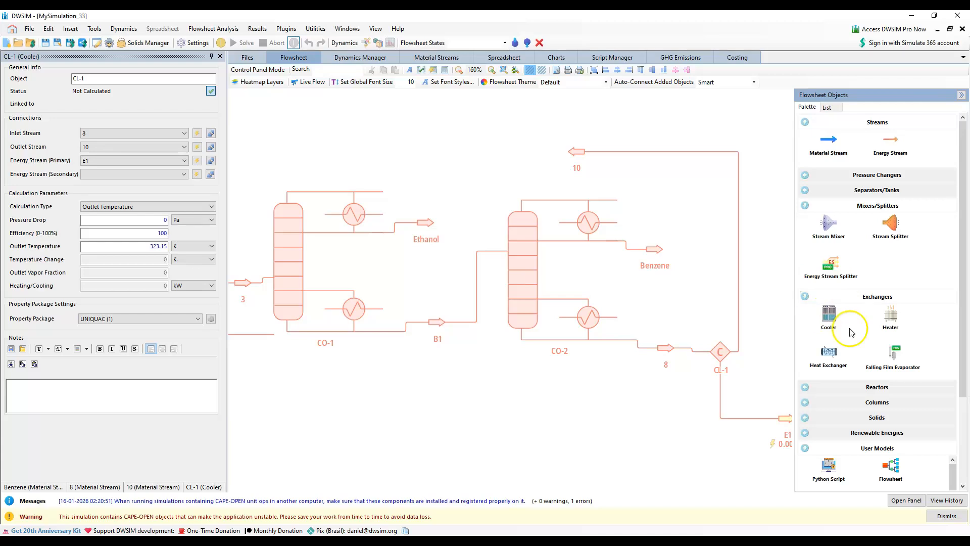
pyautogui.scroll(-2, 874, 437)
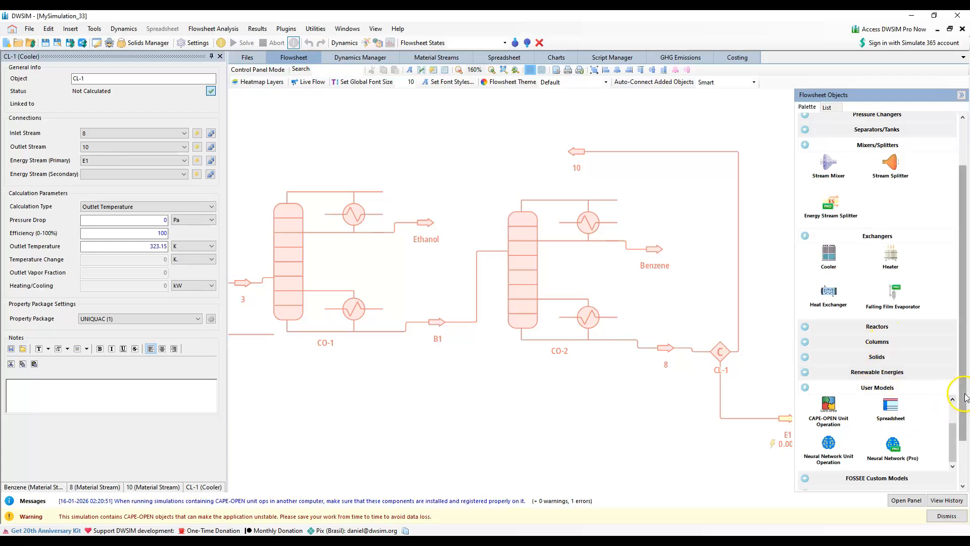
pyautogui.scroll(-2, 952, 389)
pyautogui.click(886, 437)
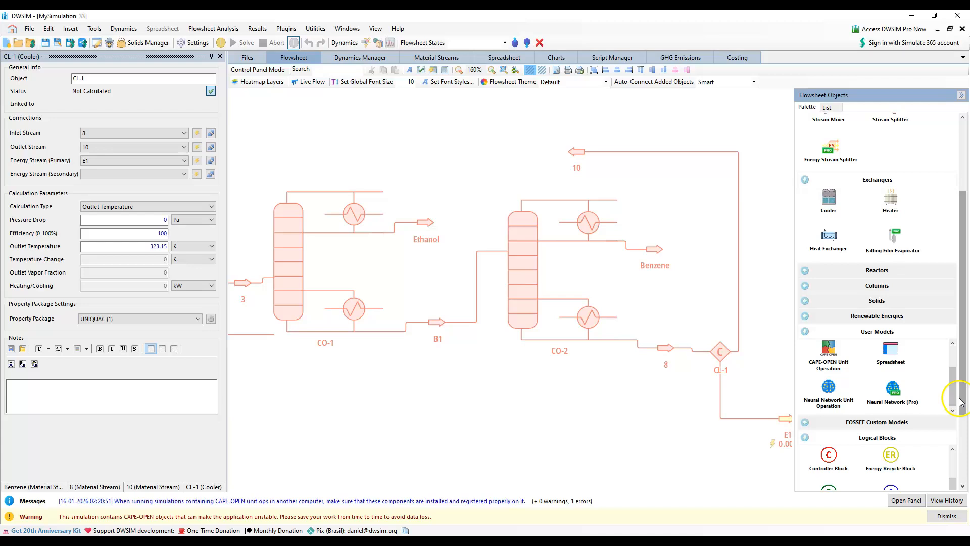
pyautogui.scroll(-3, 954, 397)
pyautogui.moveTo(828, 432); pyautogui.dragTo(371, 151)
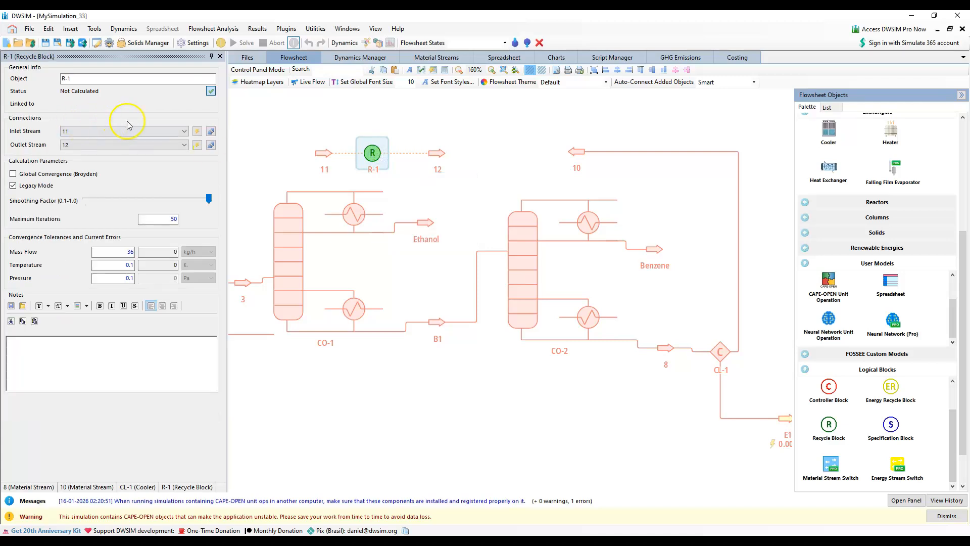
# Connect recycle block R-1 with stream 10 as its inlet and the solvent stream as its outlet
pyautogui.click(183, 132)
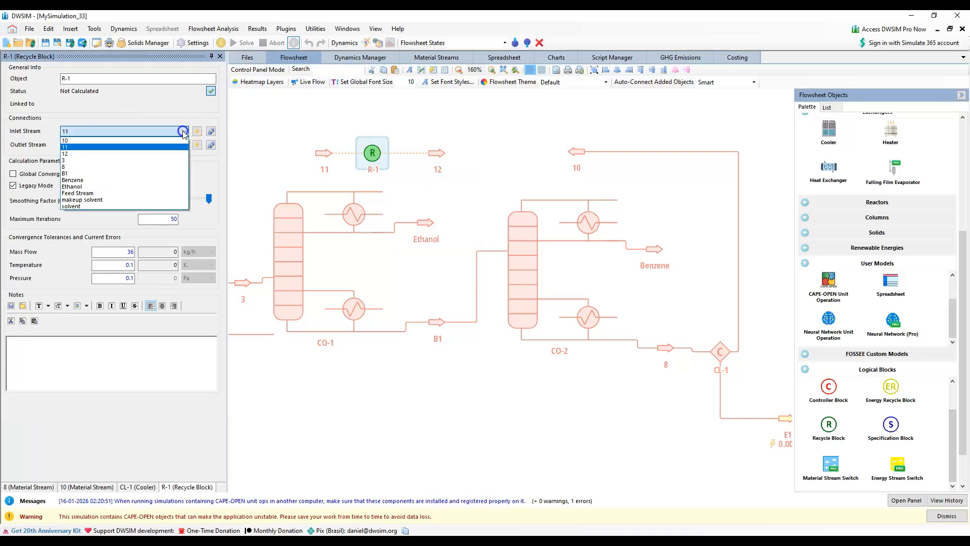
pyautogui.click(91, 140)
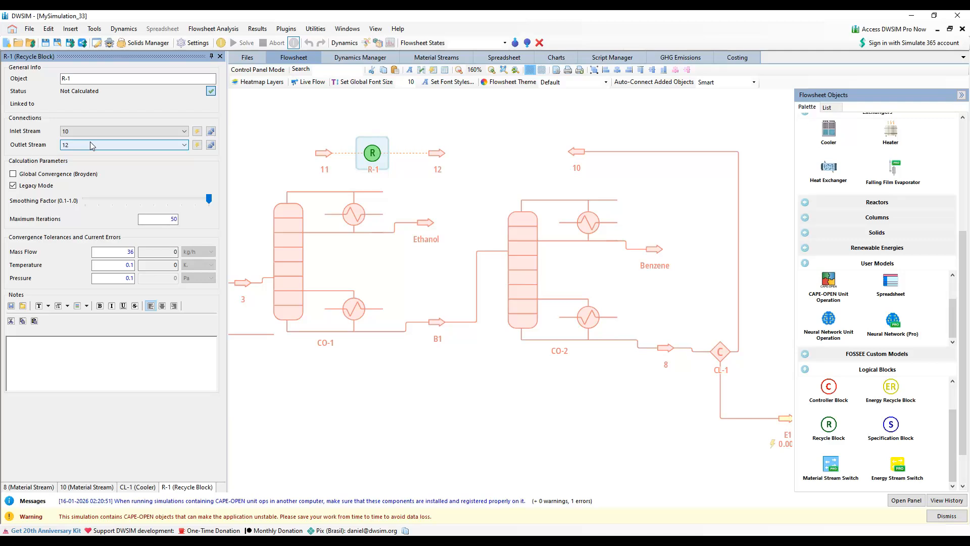
pyautogui.click(184, 145)
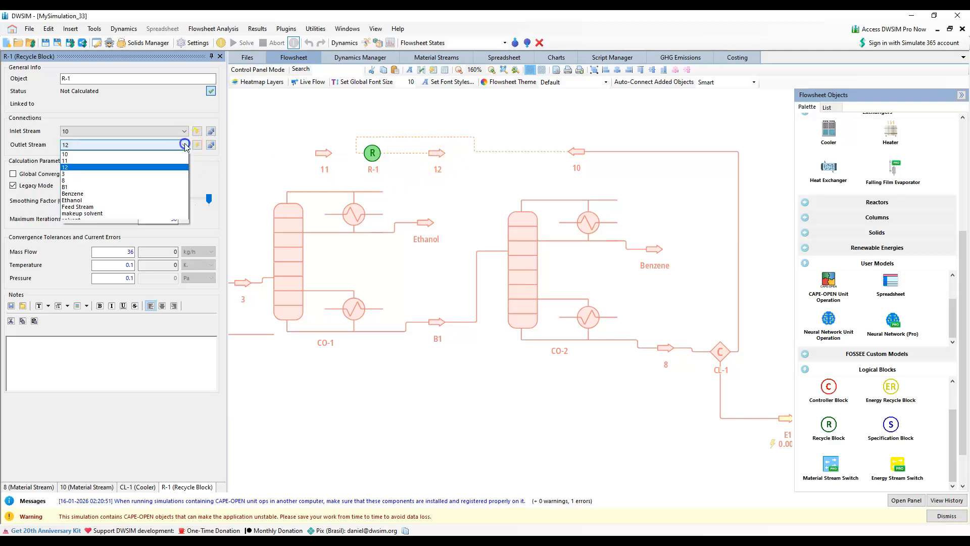
pyautogui.click(93, 221)
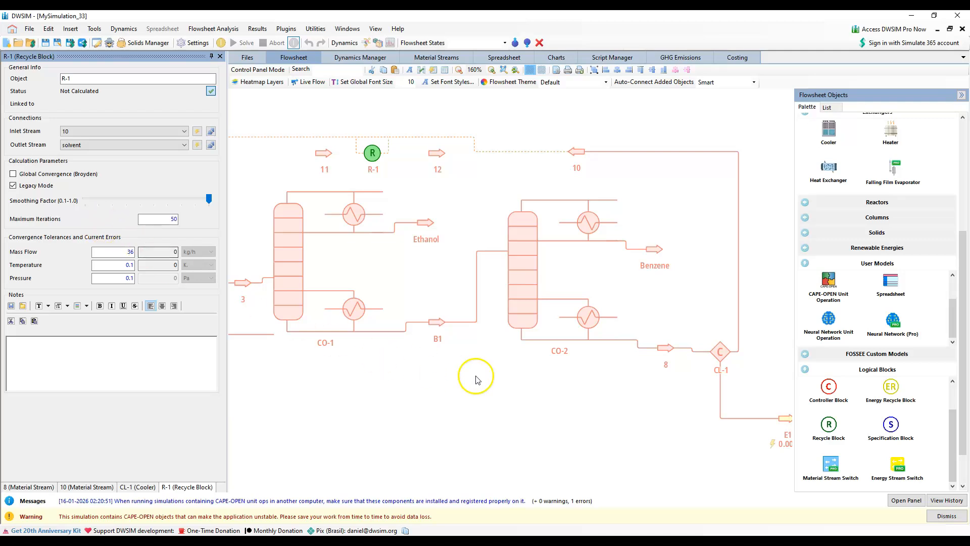
# Invert recycle block R-1 horizontally so it faces the flow coming back from stream 10
pyautogui.scroll(-6, 579, 405)
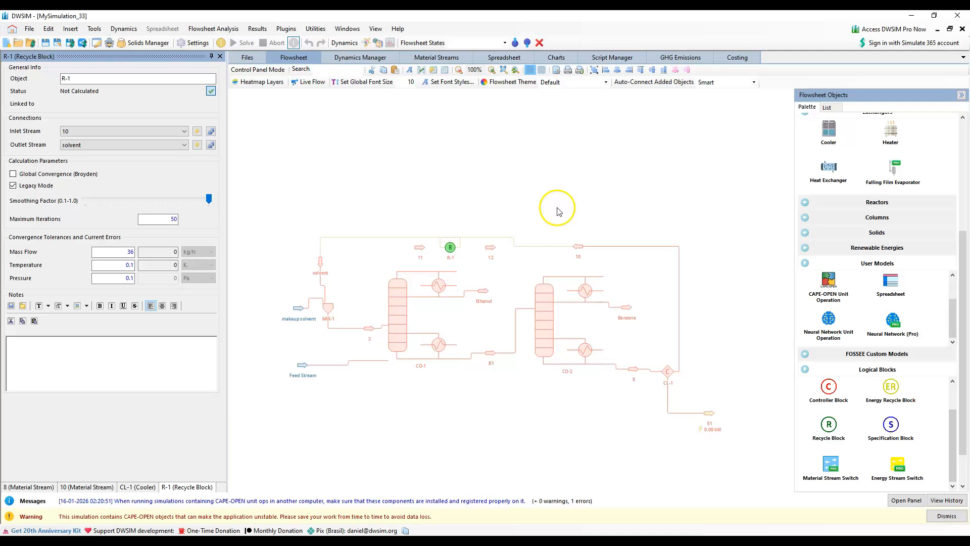
pyautogui.moveTo(559, 207); pyautogui.dragTo(595, 137)
pyautogui.rightClick(484, 170)
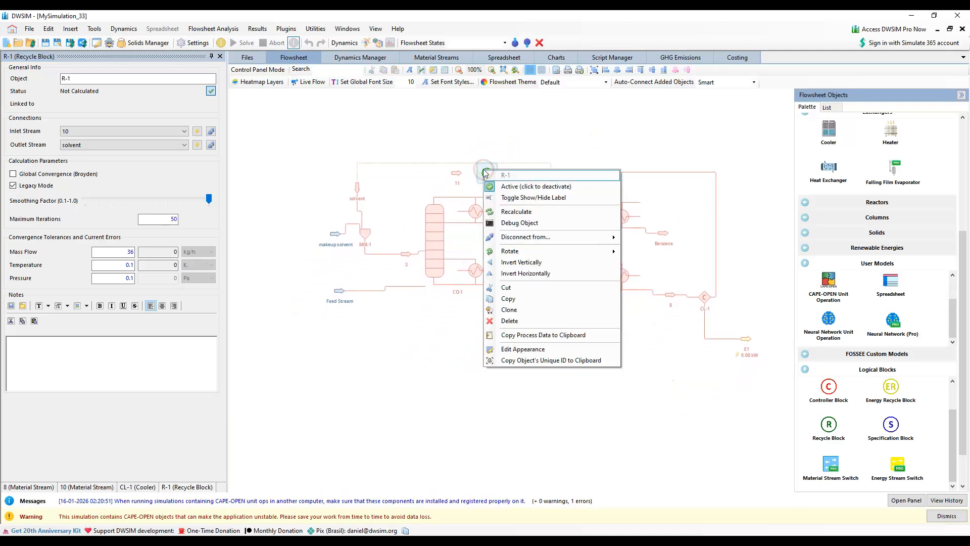
pyautogui.click(532, 275)
pyautogui.click(525, 139)
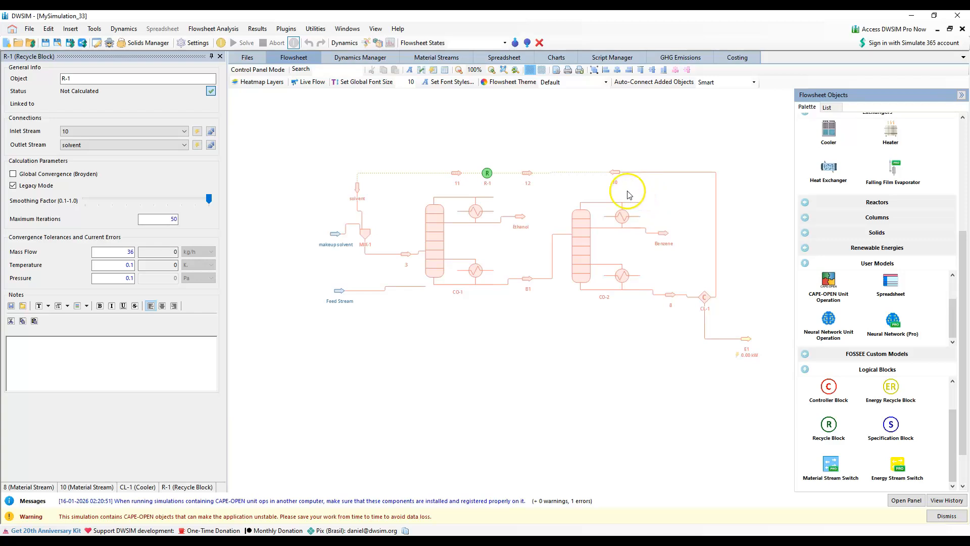
# Define the solvent stream composition as mole fractions of 0 ethanol, 0 benzene and 1 p-xylene, and accept it
pyautogui.click(333, 236)
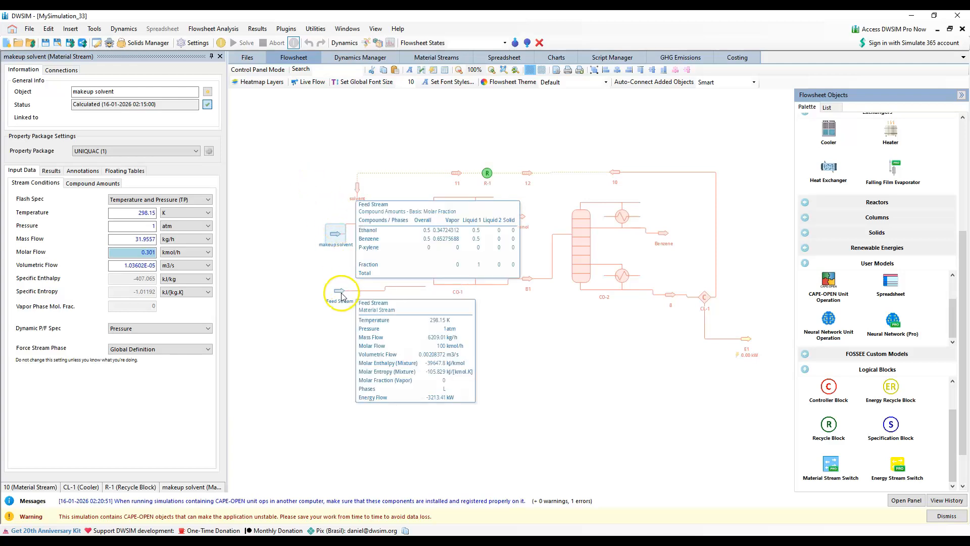
pyautogui.click(354, 183)
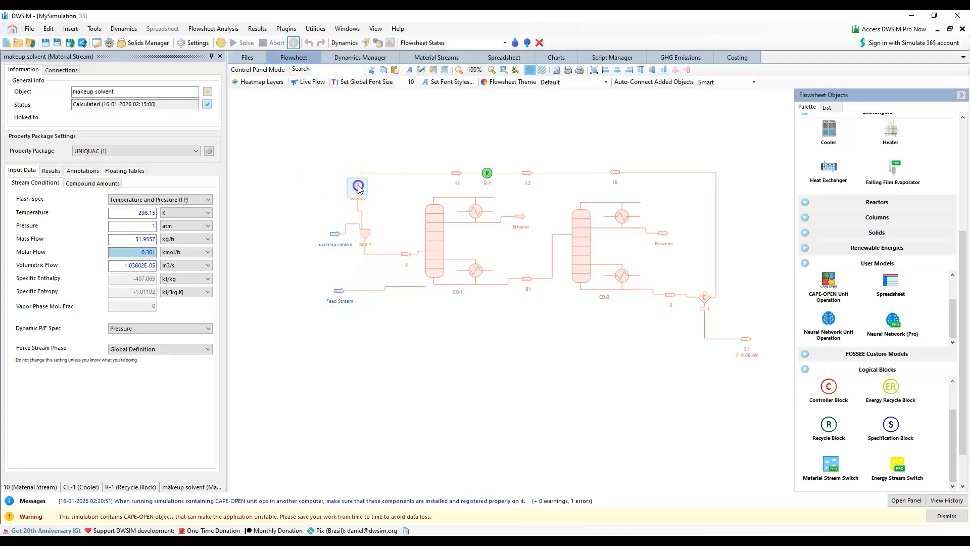
pyautogui.click(91, 186)
pyautogui.click(131, 241)
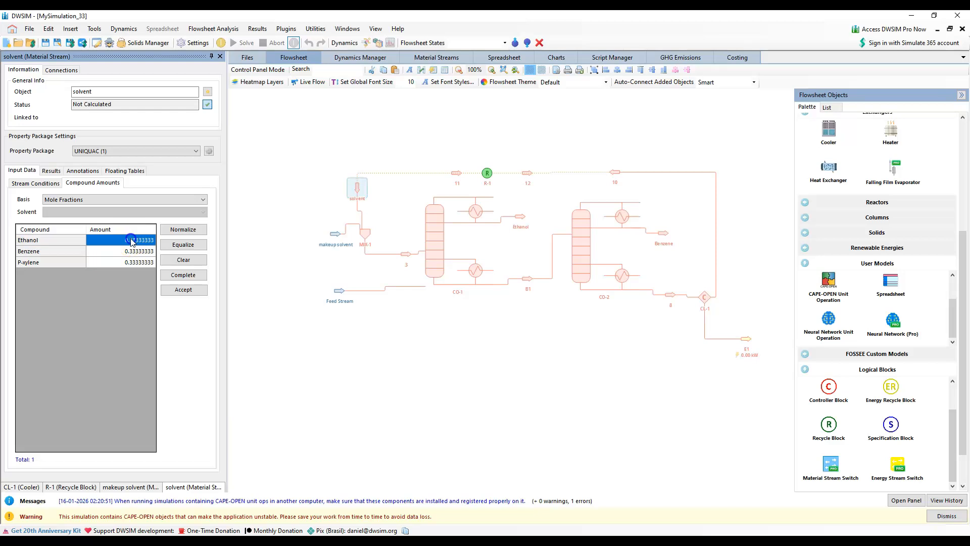
pyautogui.write('0')
pyautogui.click(146, 251)
pyautogui.write('0')
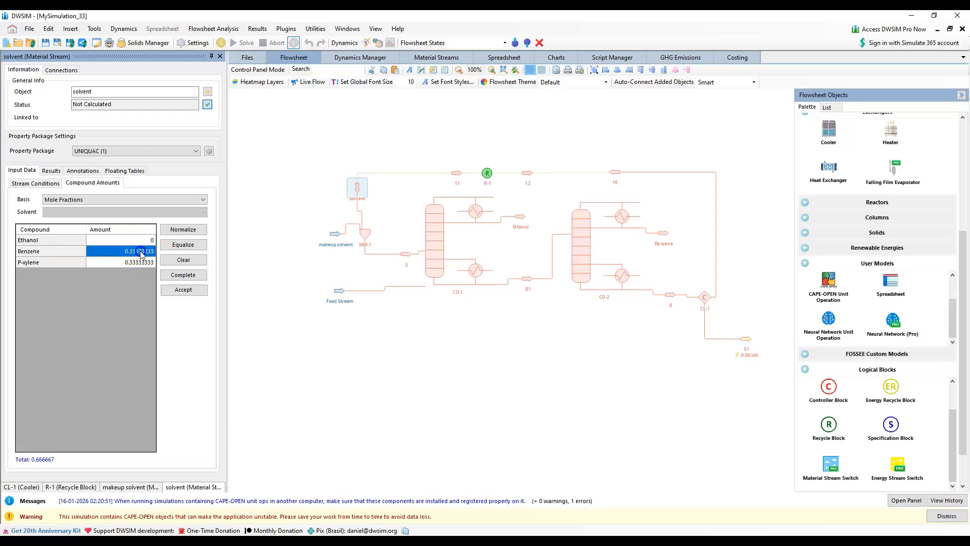
pyautogui.click(146, 262)
pyautogui.write('1')
pyautogui.click(183, 290)
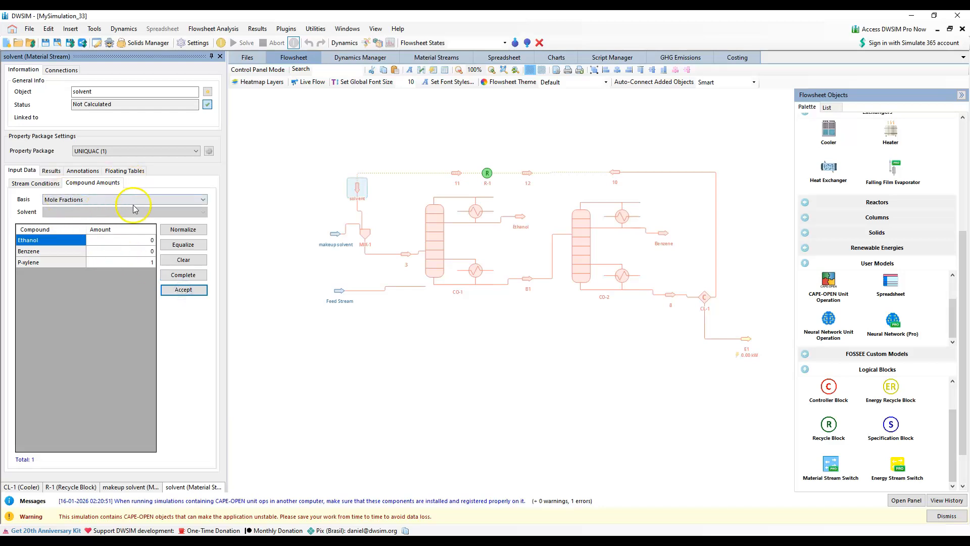
# Enter a temperature of 323.15 K and a molar flow of 200 kmol/h for the solvent stream
pyautogui.click(26, 184)
pyautogui.moveTo(137, 212); pyautogui.dragTo(160, 213)
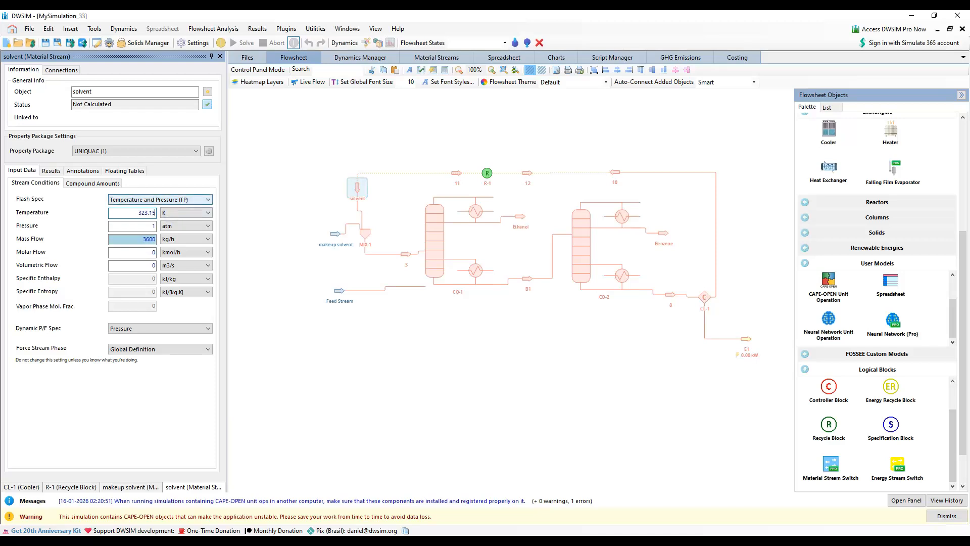
pyautogui.click(136, 253)
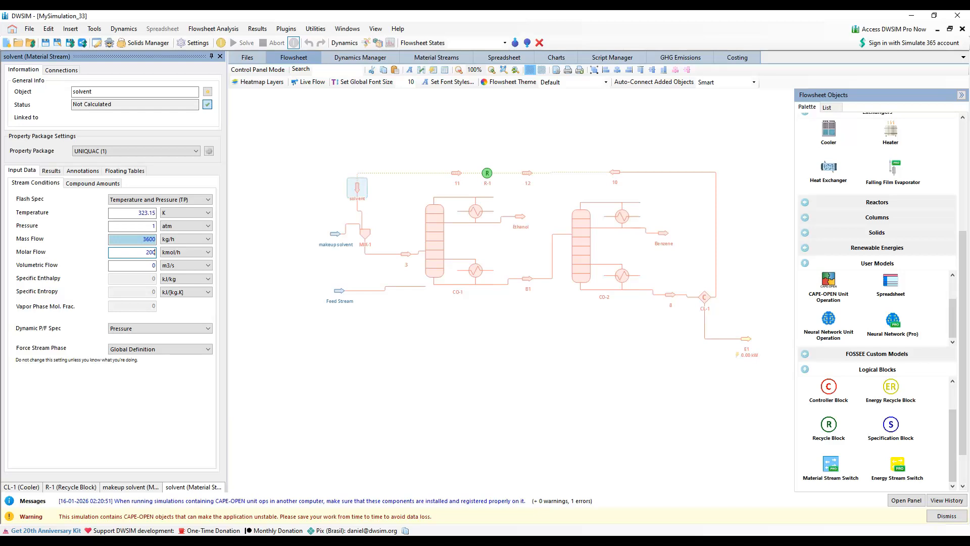
pyautogui.press('Return')
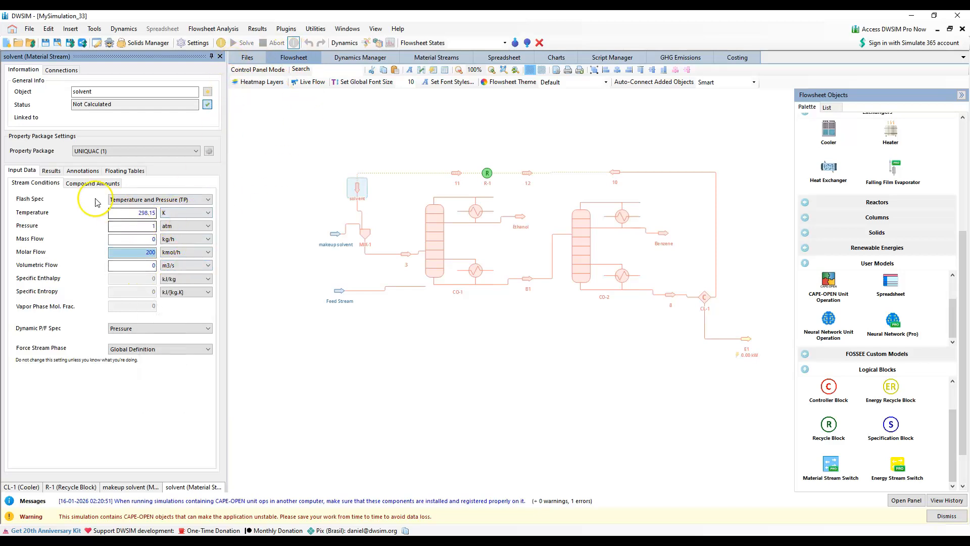
# Check the solvent stream's compound amounts and conditions, and solve the flowsheet
pyautogui.click(74, 183)
pyautogui.click(35, 183)
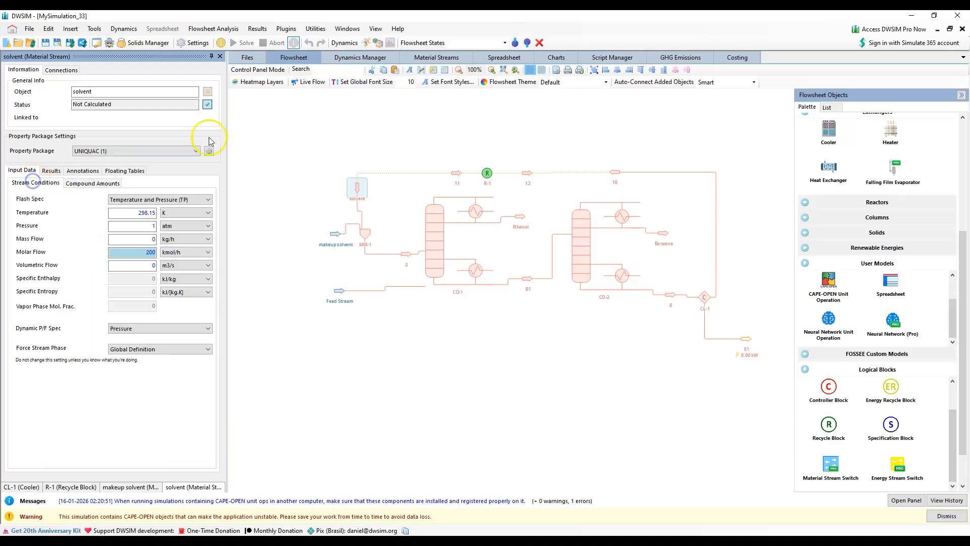
pyautogui.click(238, 43)
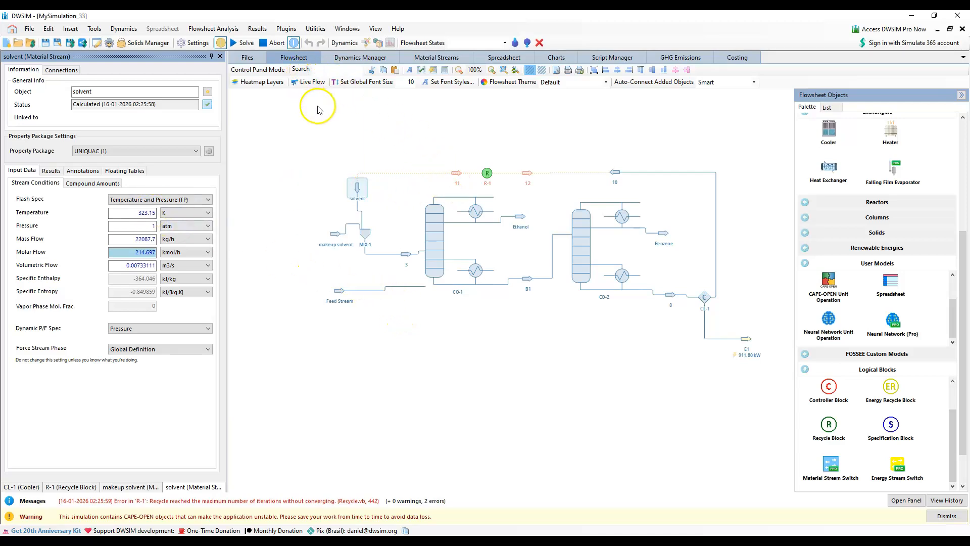
# Enter 100 as the maximum iterations of recycle block R-1 and solve the flowsheet again
pyautogui.moveTo(434, 226)
pyautogui.click(486, 173)
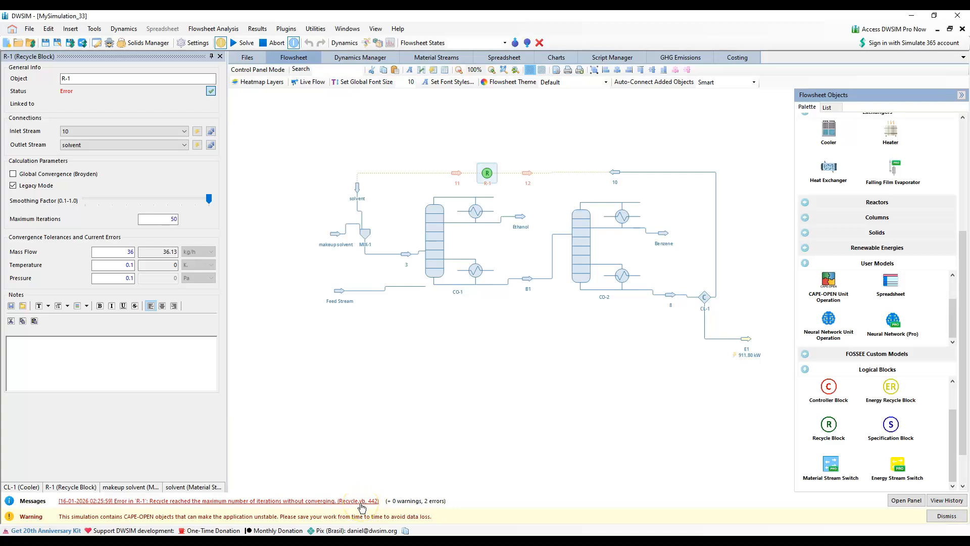
pyautogui.click(172, 218)
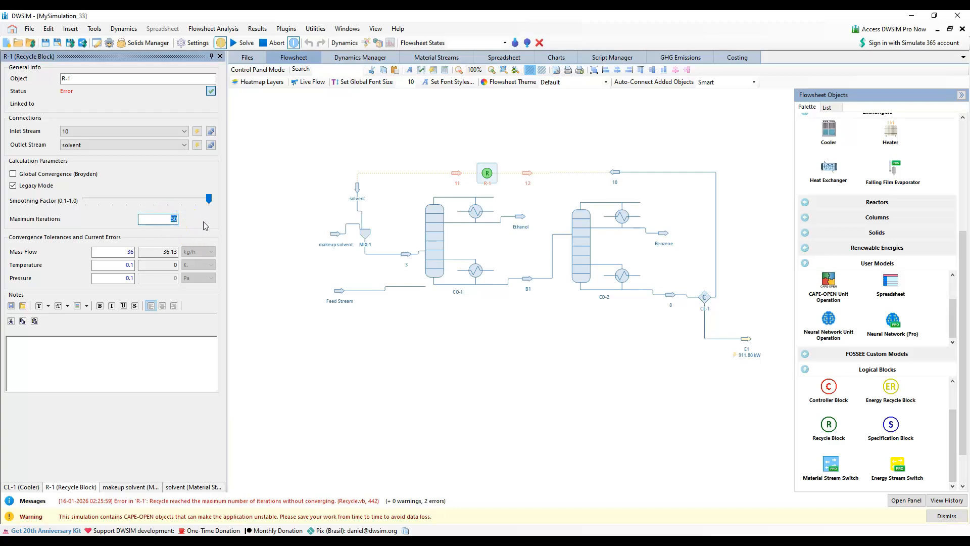
pyautogui.write('100')
pyautogui.click(257, 218)
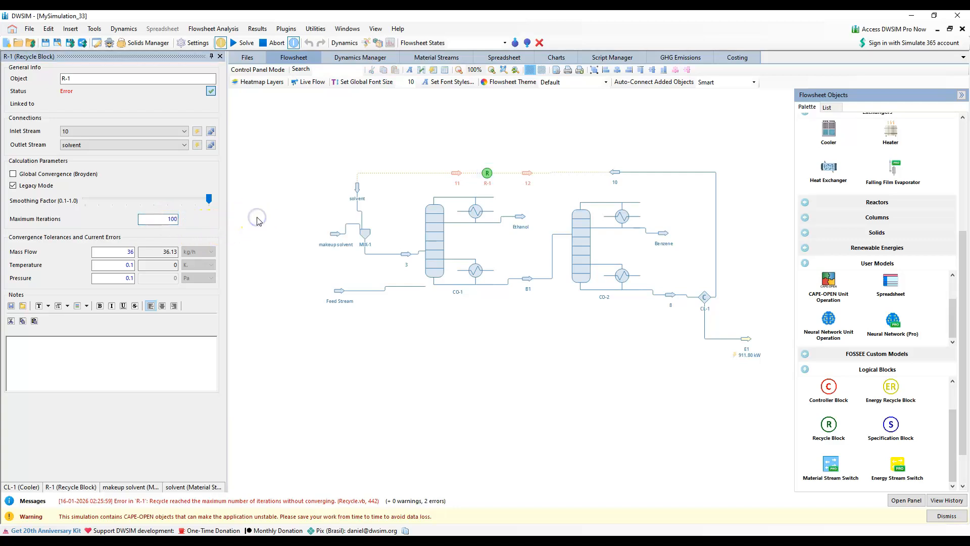
pyautogui.click(239, 43)
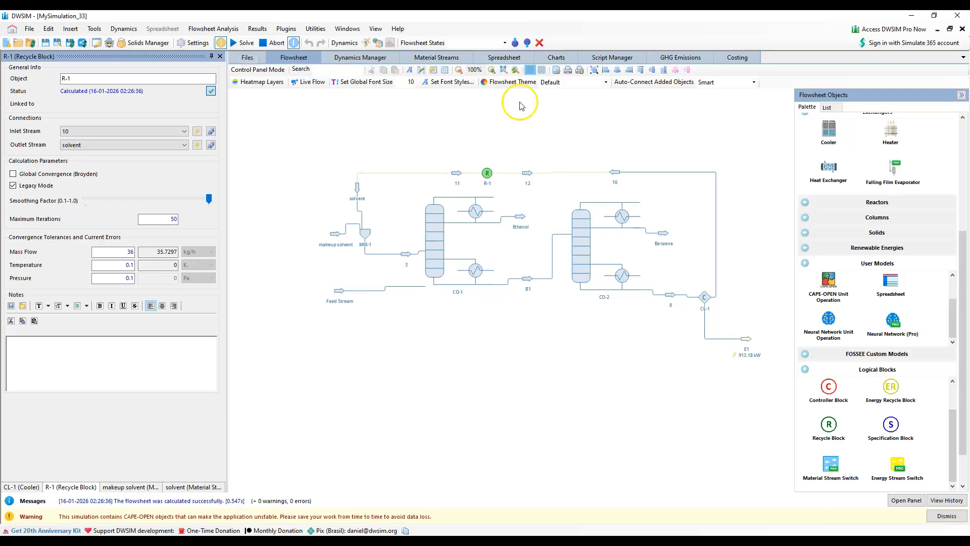
# Collapse the object palette and insert a Master Property Table in the empty area below the two columns
pyautogui.moveTo(425, 193); pyautogui.dragTo(401, 153)
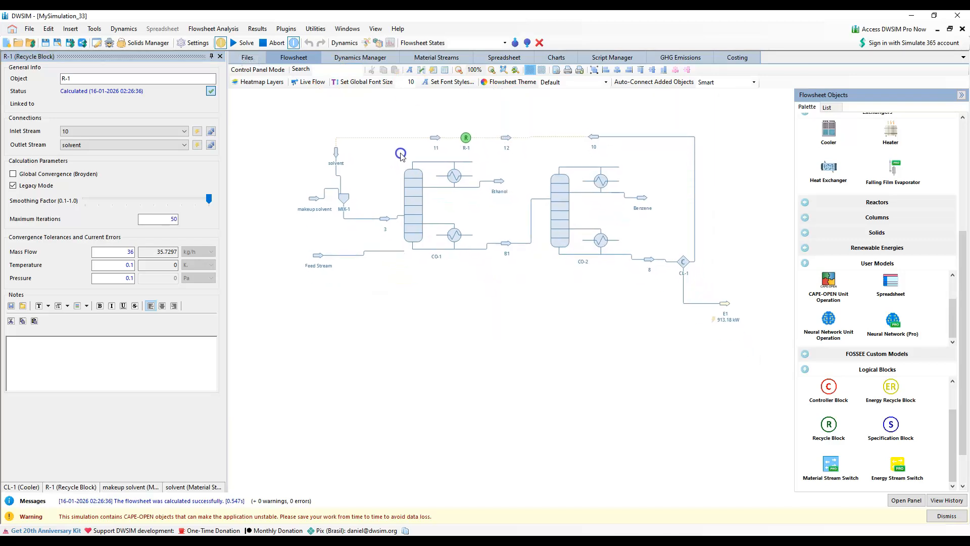
pyautogui.click(960, 95)
pyautogui.scroll(3, 758, 236)
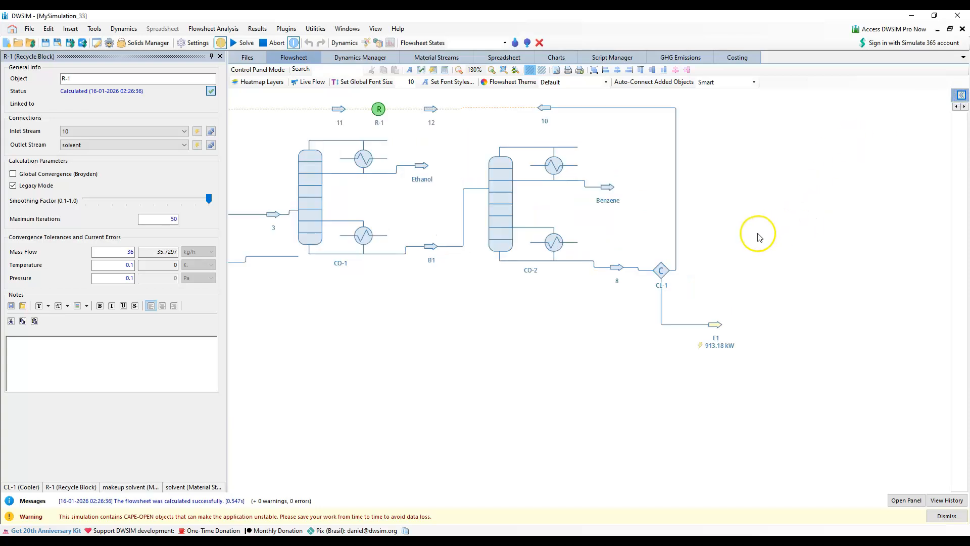
pyautogui.moveTo(651, 211); pyautogui.dragTo(796, 216)
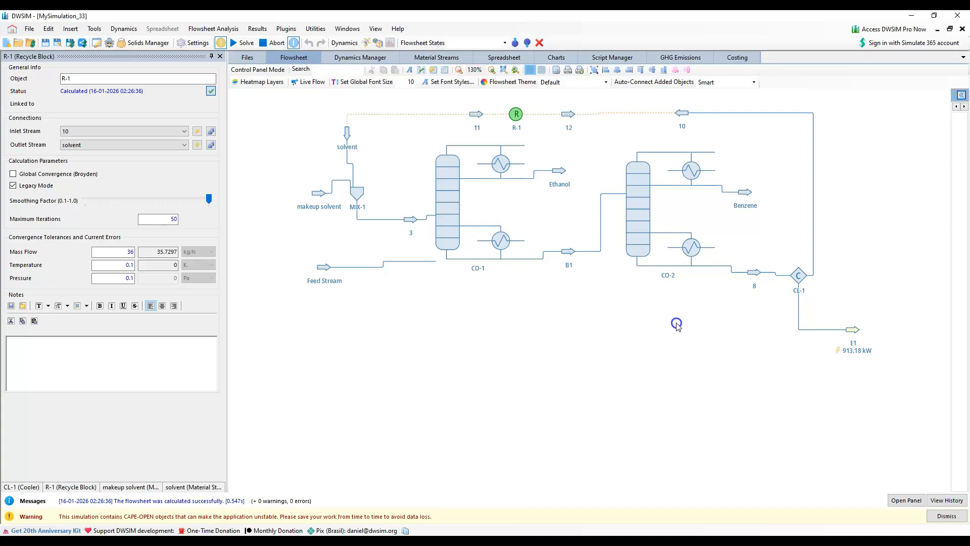
pyautogui.click(47, 30)
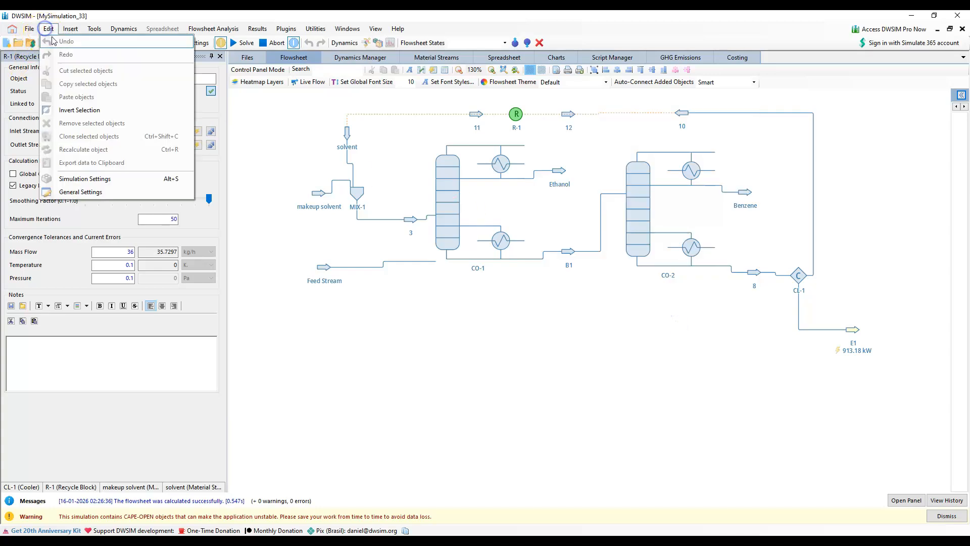
pyautogui.moveTo(70, 29)
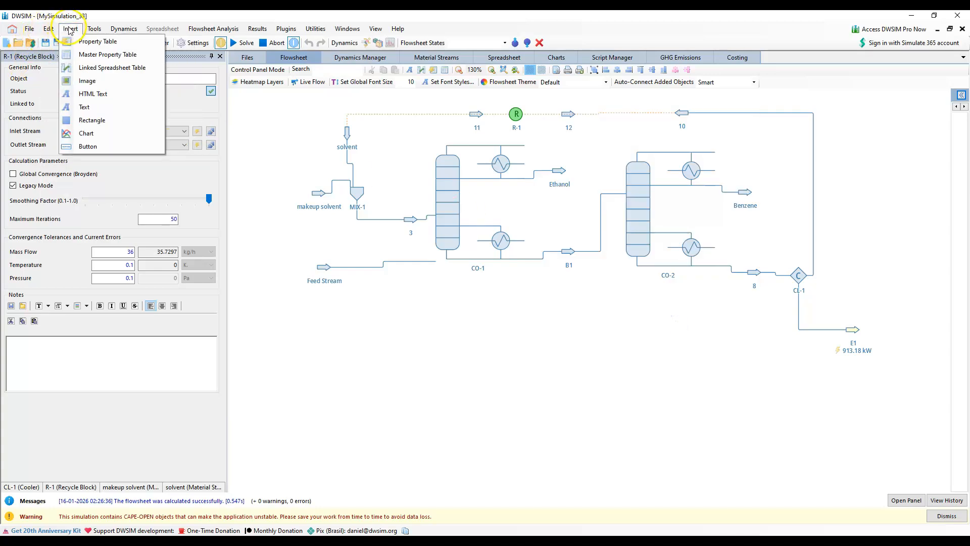
pyautogui.click(84, 55)
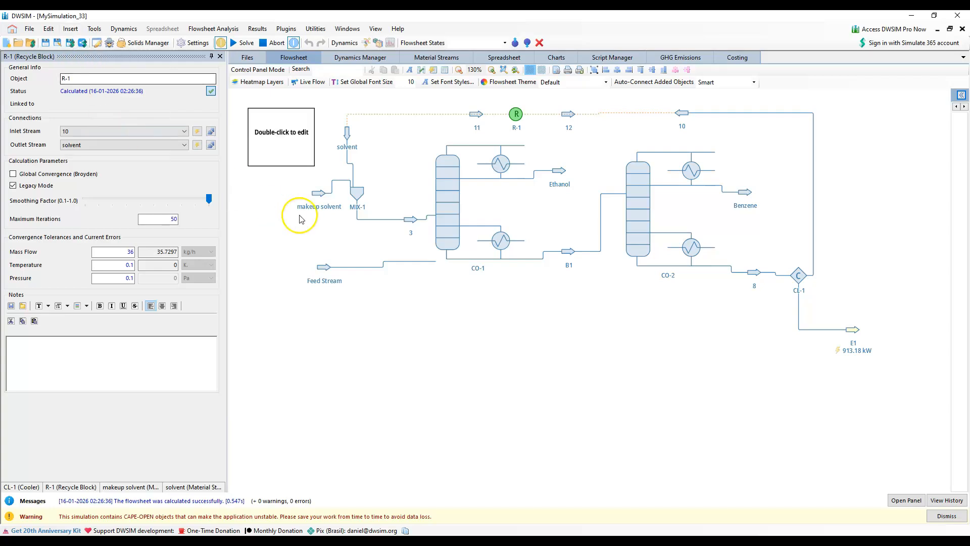
pyautogui.click(489, 350)
pyautogui.moveTo(489, 348); pyautogui.dragTo(544, 342)
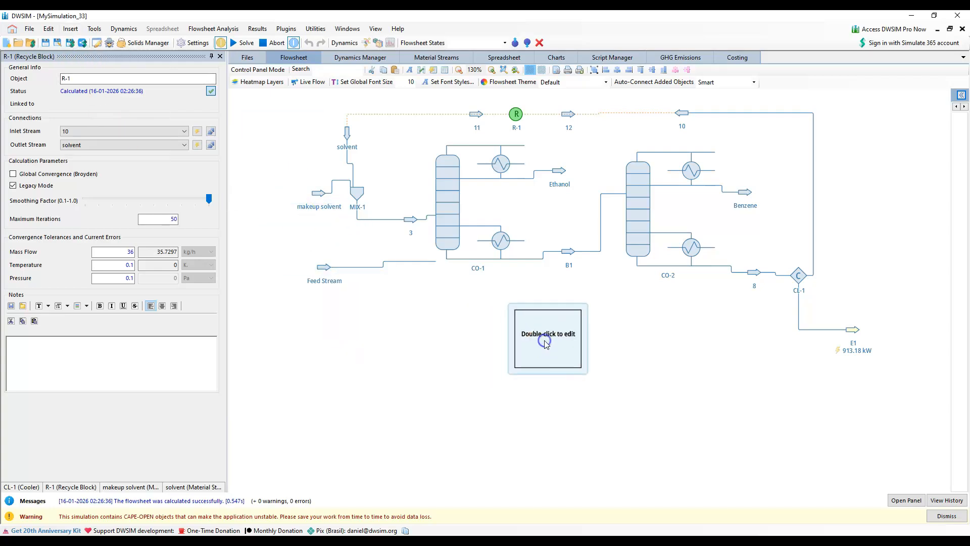
# Open the Master Property Table for editing and include the makeup solvent, solvent, Ethanol, Feed Stream and Benzene material streams
pyautogui.doubleClick(544, 343)
pyautogui.click(420, 236)
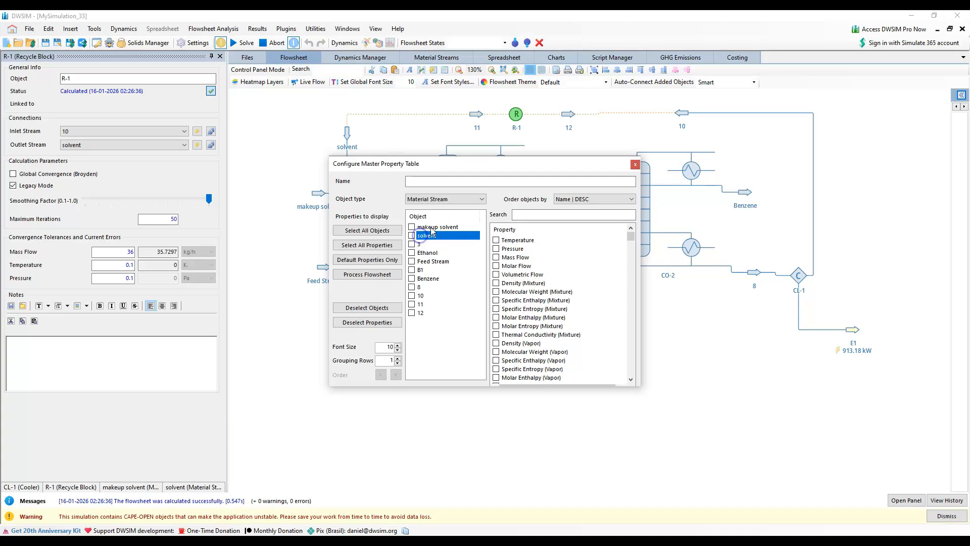
pyautogui.click(430, 229)
pyautogui.click(411, 227)
pyautogui.click(412, 235)
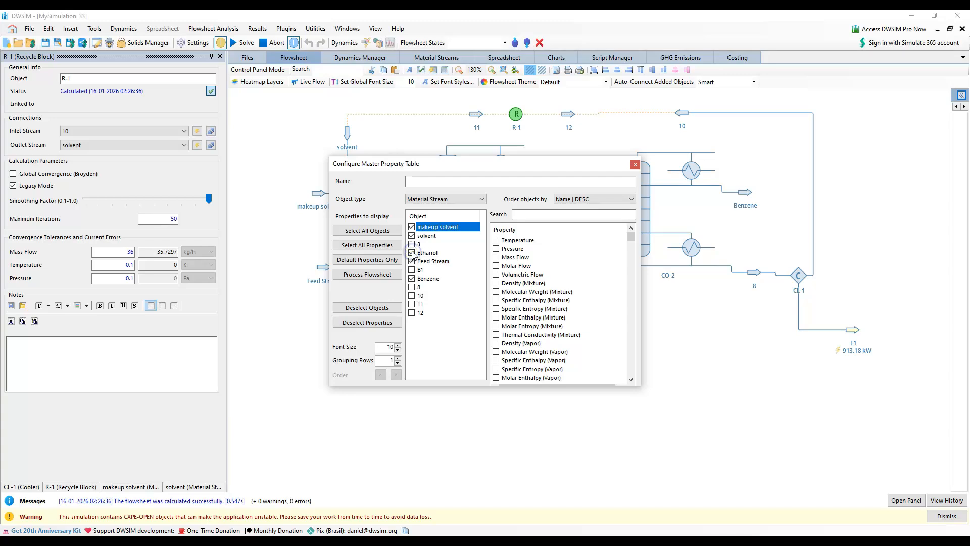
# Add Temperature, Mass Flow, Molar Flow and Molar Fraction (Liquid 1) to the properties shown in the table
pyautogui.click(495, 240)
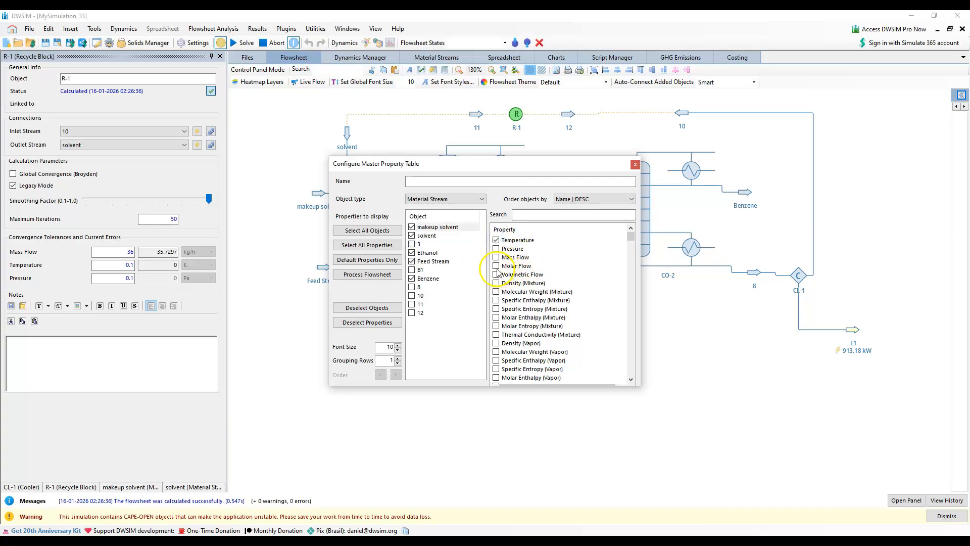
pyautogui.click(495, 257)
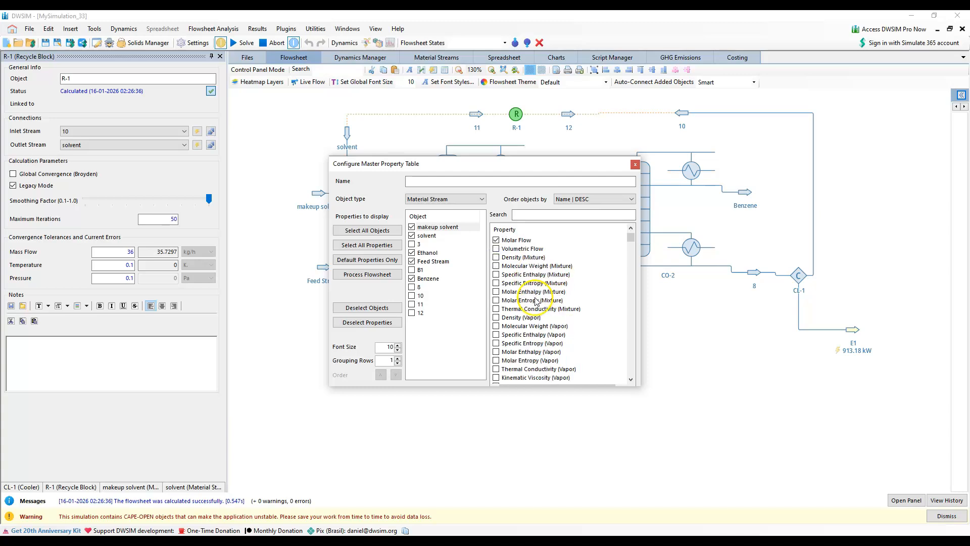
pyautogui.scroll(-3, 551, 300)
pyautogui.scroll(-3, 555, 301)
pyautogui.scroll(-3, 556, 300)
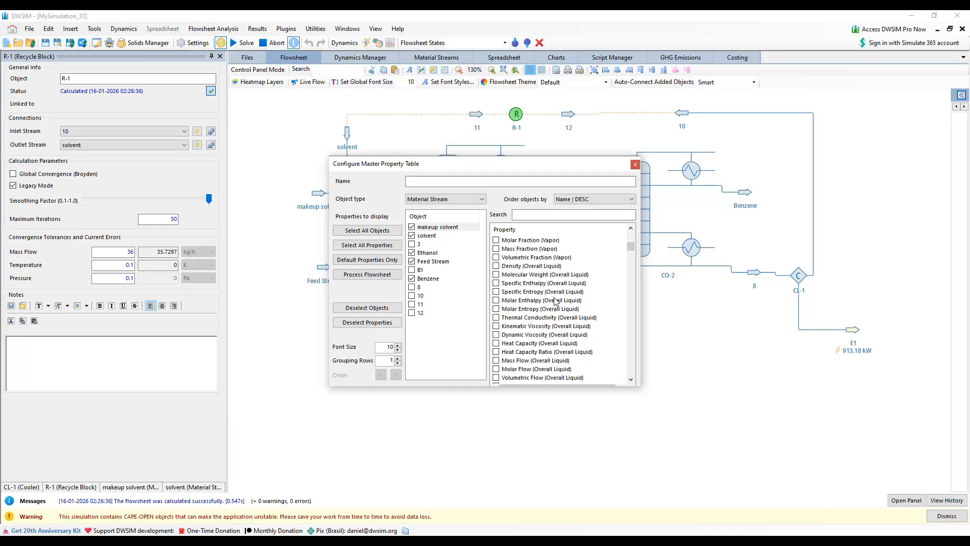
pyautogui.scroll(-3, 555, 300)
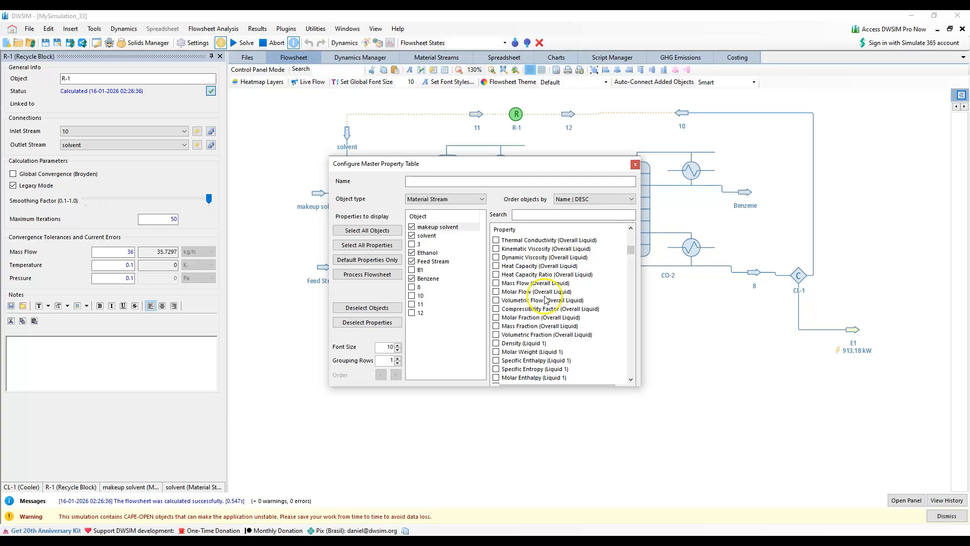
pyautogui.scroll(-1, 530, 297)
pyautogui.scroll(-2, 539, 318)
pyautogui.scroll(-4, 542, 336)
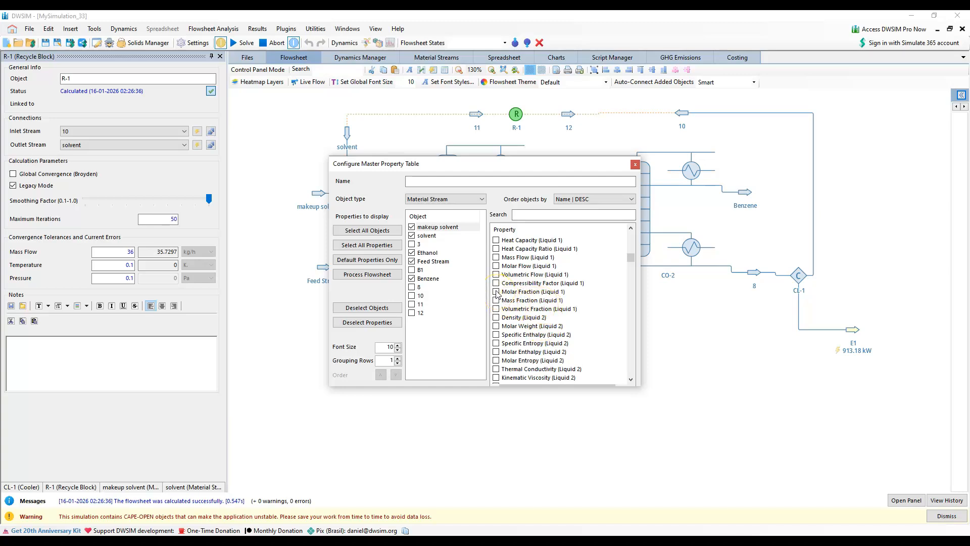
# Add the mixture molar fractions of Ethanol and Benzene and the overall-liquid molar fraction of P-xylene, and move the table centrally beneath the columns
pyautogui.scroll(-4, 536, 293)
pyautogui.scroll(-9, 553, 308)
pyautogui.scroll(-3, 551, 317)
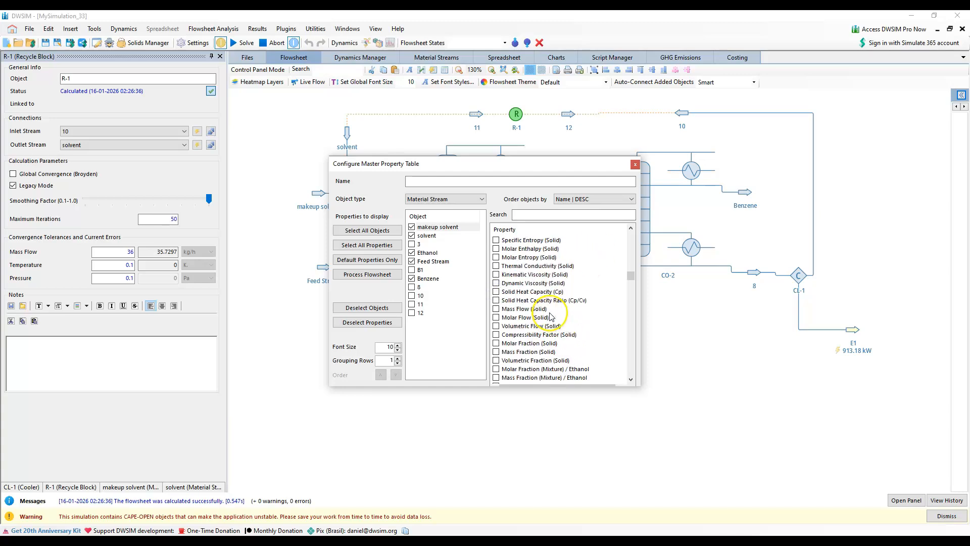
pyautogui.click(496, 370)
pyautogui.scroll(-2, 552, 324)
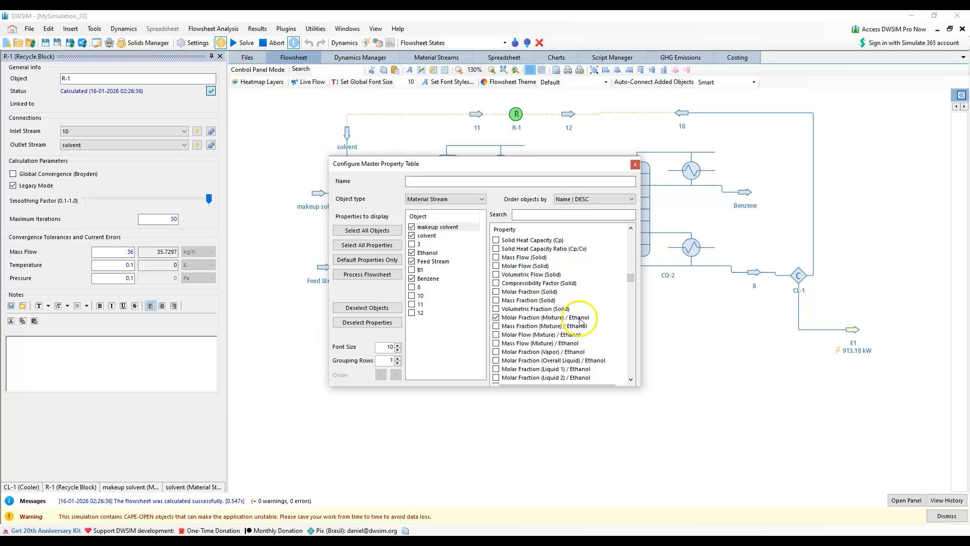
pyautogui.scroll(-1, 561, 335)
pyautogui.scroll(-3, 562, 337)
pyautogui.scroll(-4, 562, 339)
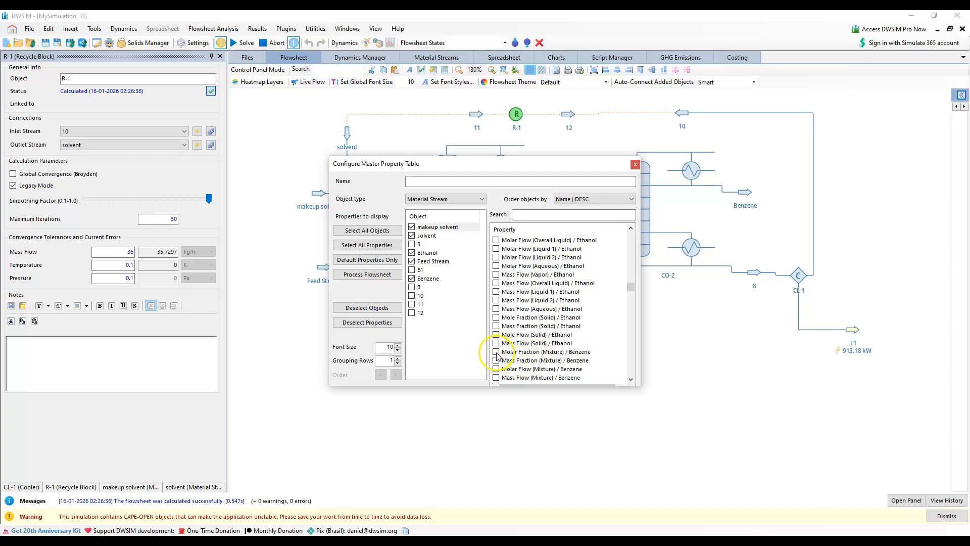
pyautogui.scroll(-12, 564, 321)
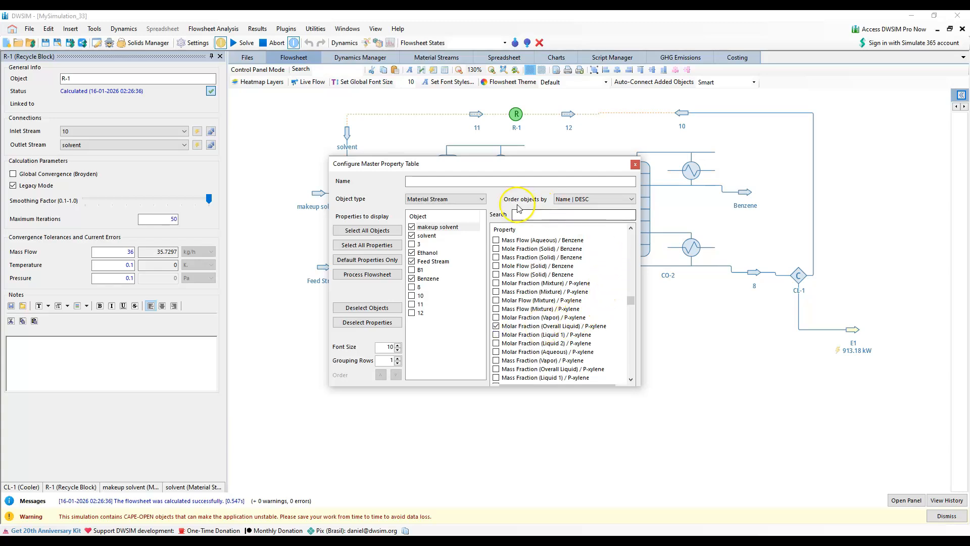
pyautogui.click(634, 165)
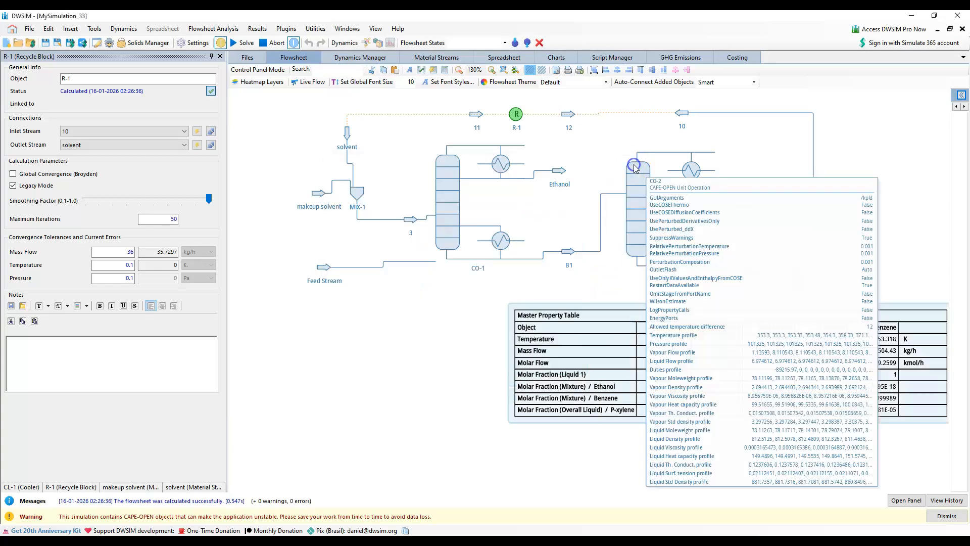
pyautogui.moveTo(632, 309); pyautogui.dragTo(434, 364)
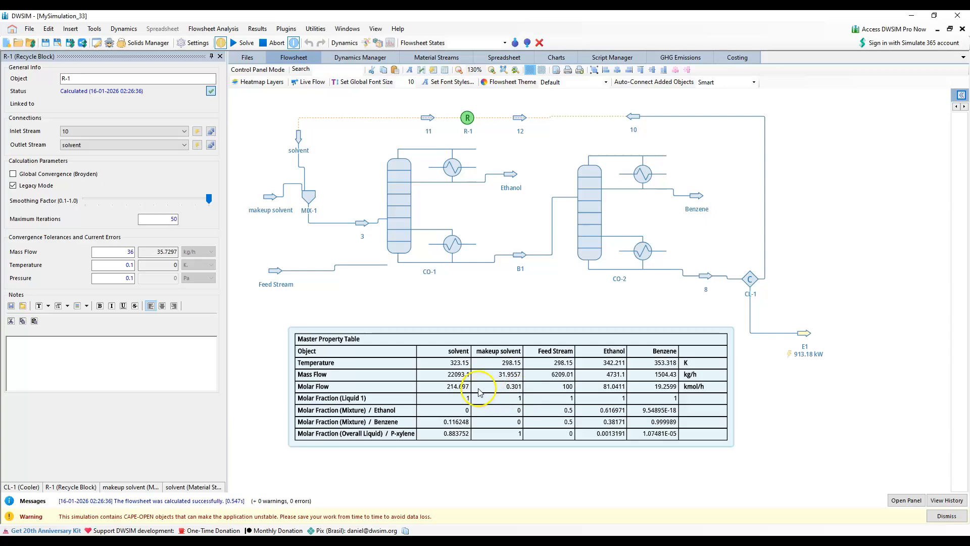
# Switch to PowerPoint to compare the reference results on slide 11 with the process data on slide 12, and return to DWSIM
pyautogui.hotkey('alt', 'Tab')
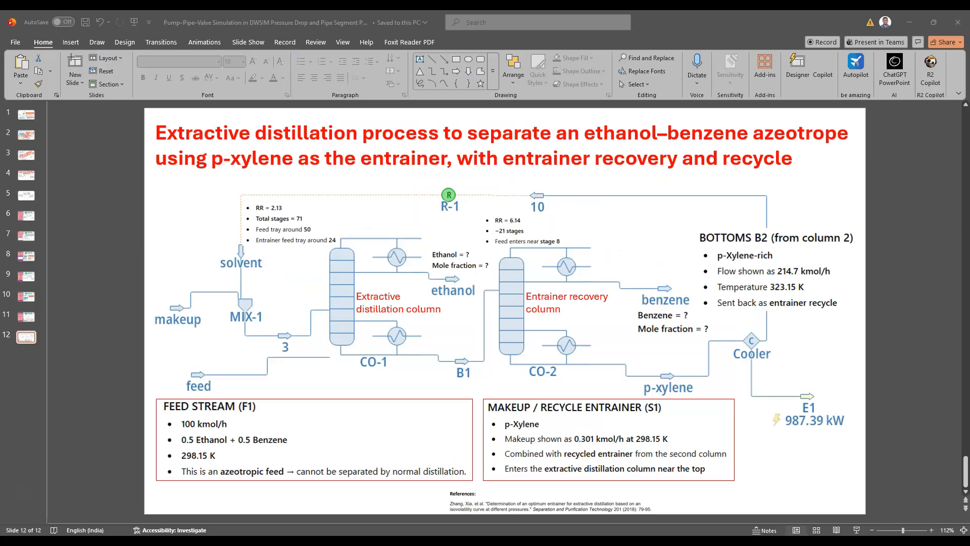
pyautogui.click(31, 317)
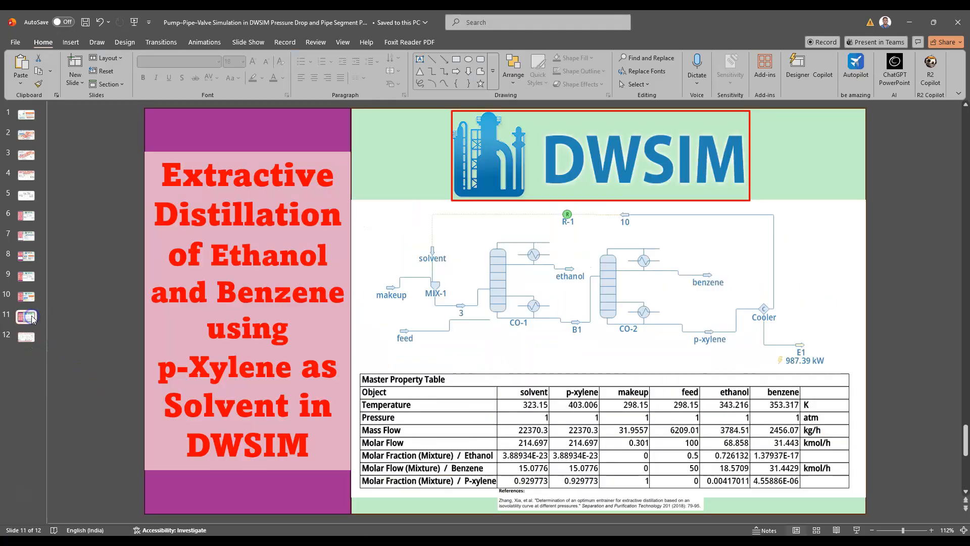
pyautogui.click(55, 329)
pyautogui.hotkey('alt', 'Tab')
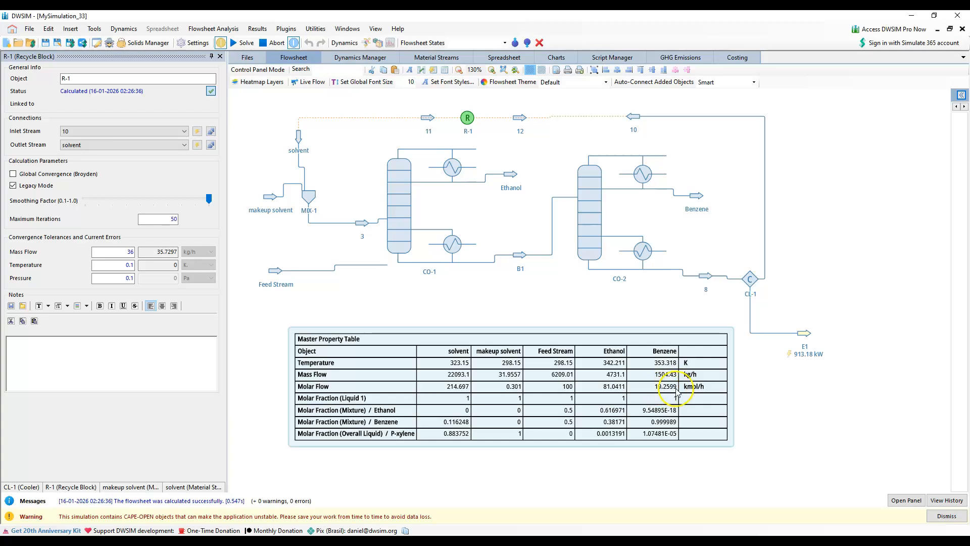
# Review column CO-2's product specifications in ChemSep and close its editor, saving the input
pyautogui.click(597, 240)
pyautogui.doubleClick(597, 240)
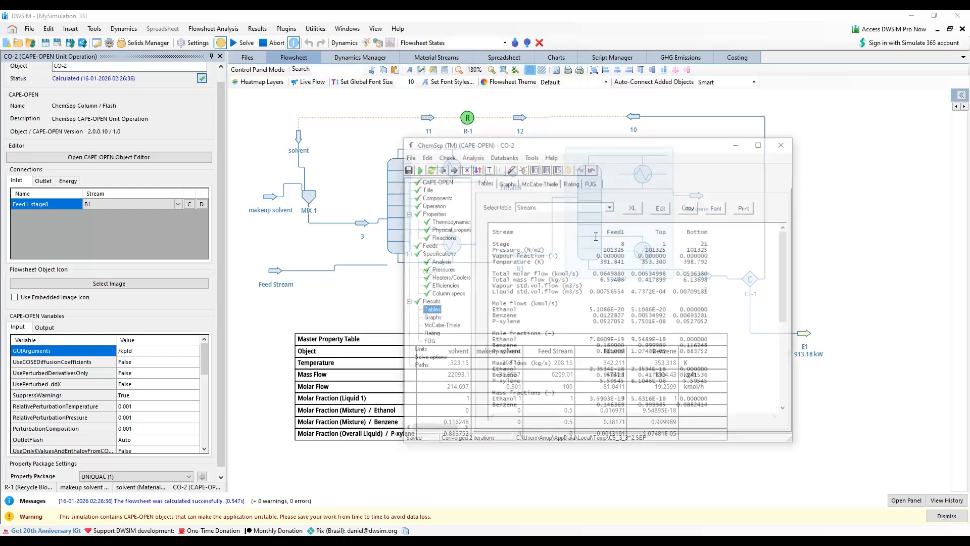
pyautogui.click(441, 294)
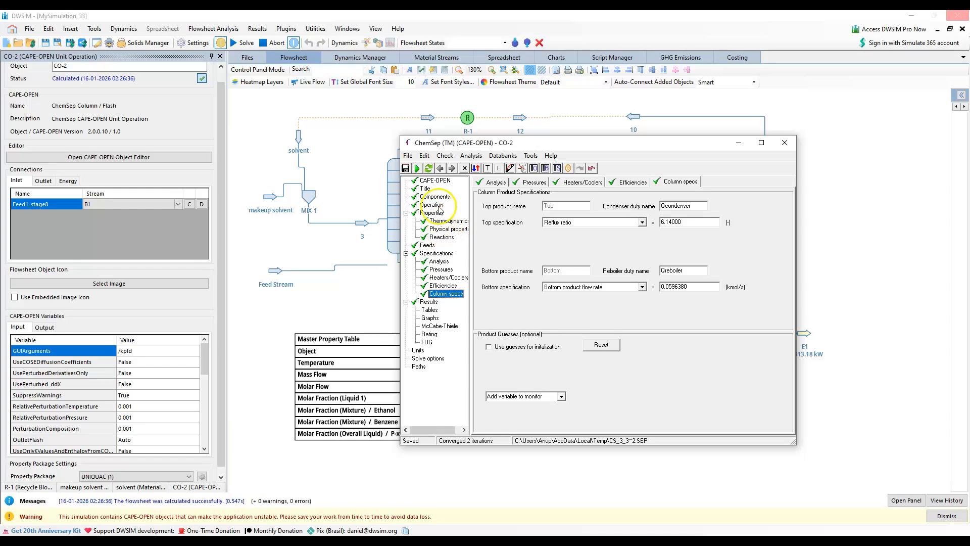
pyautogui.click(784, 142)
pyautogui.click(449, 301)
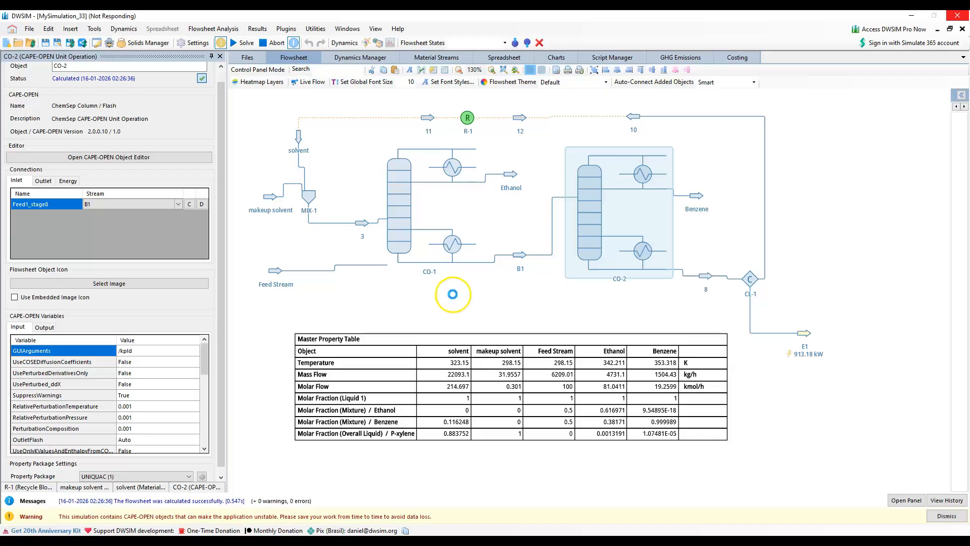
# Review column CO-1's feeds, operation settings and product specifications in ChemSep and close its editor, saving the input
pyautogui.click(411, 233)
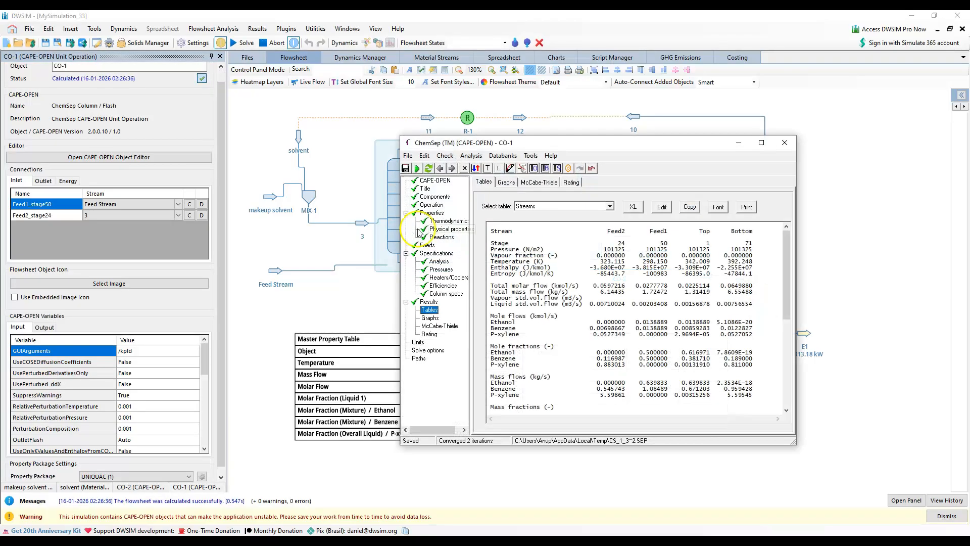
pyautogui.click(426, 245)
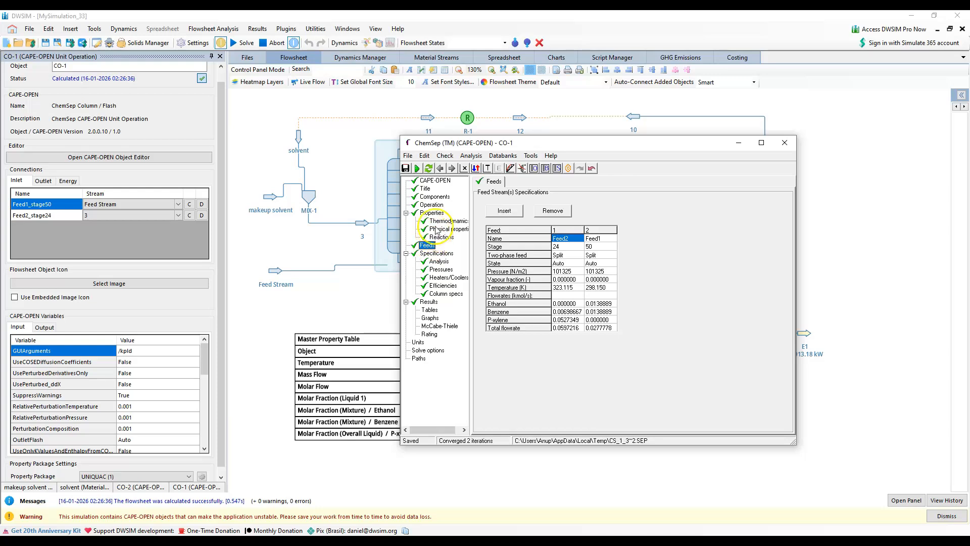
pyautogui.click(431, 205)
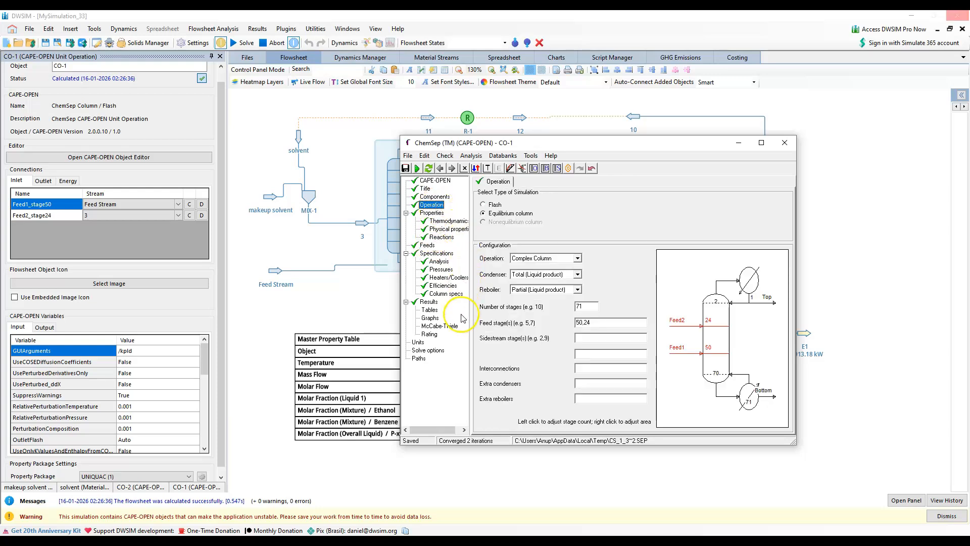
pyautogui.click(441, 294)
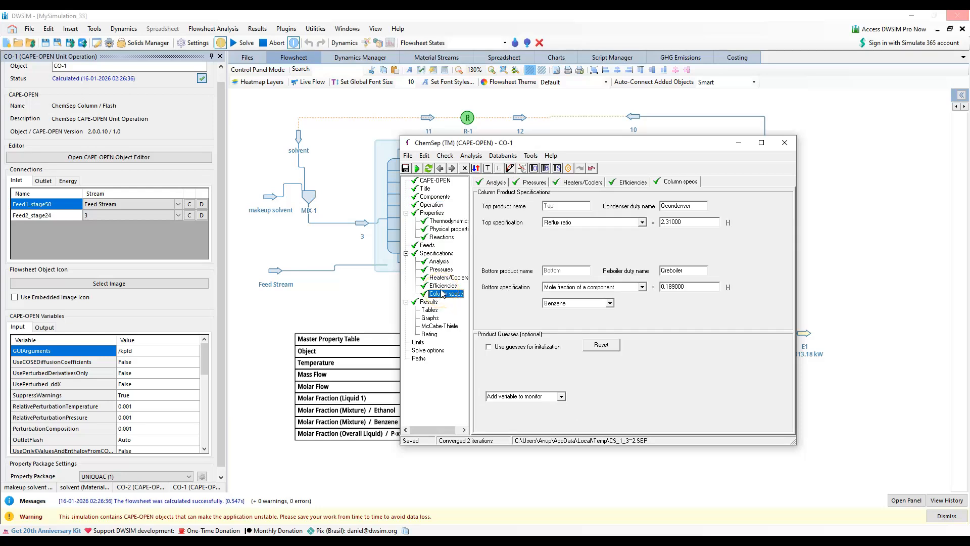
pyautogui.click(427, 245)
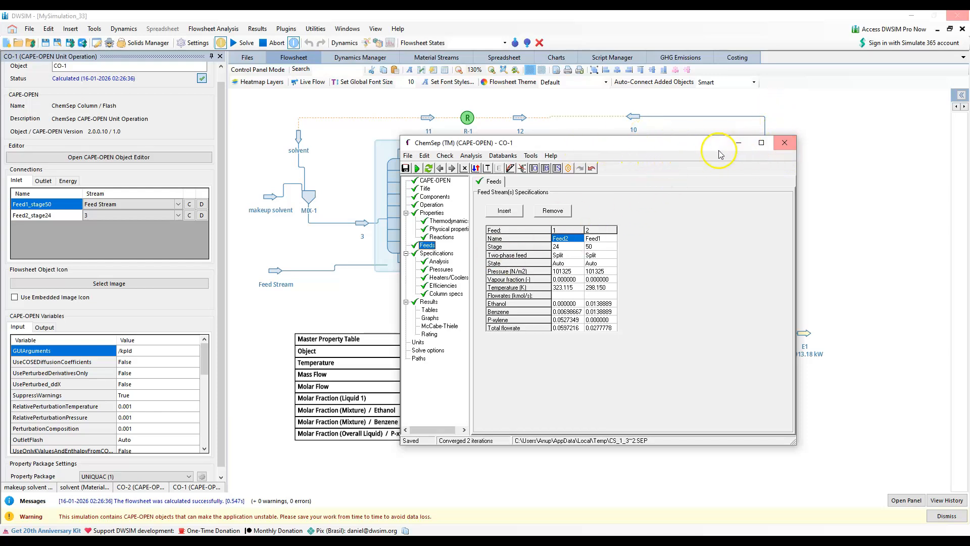
pyautogui.click(784, 143)
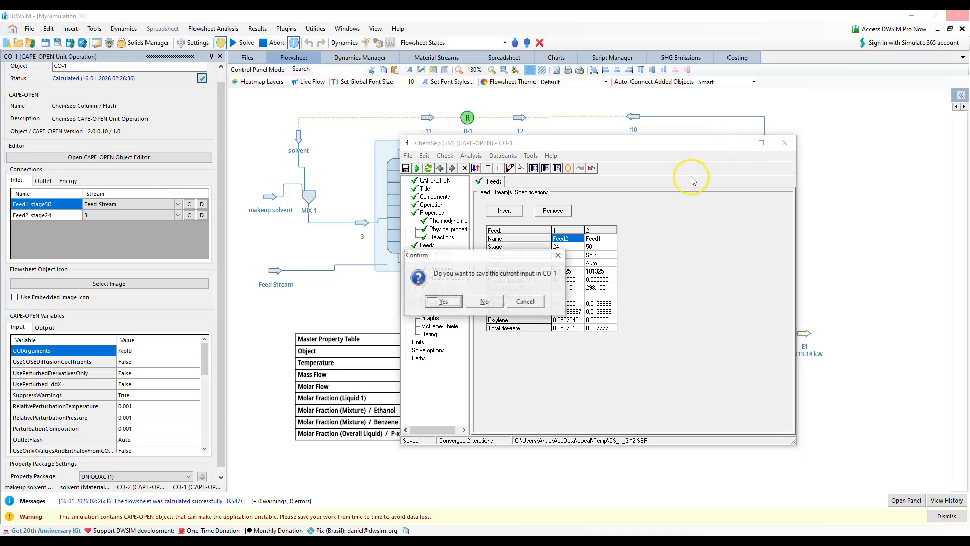
pyautogui.click(457, 297)
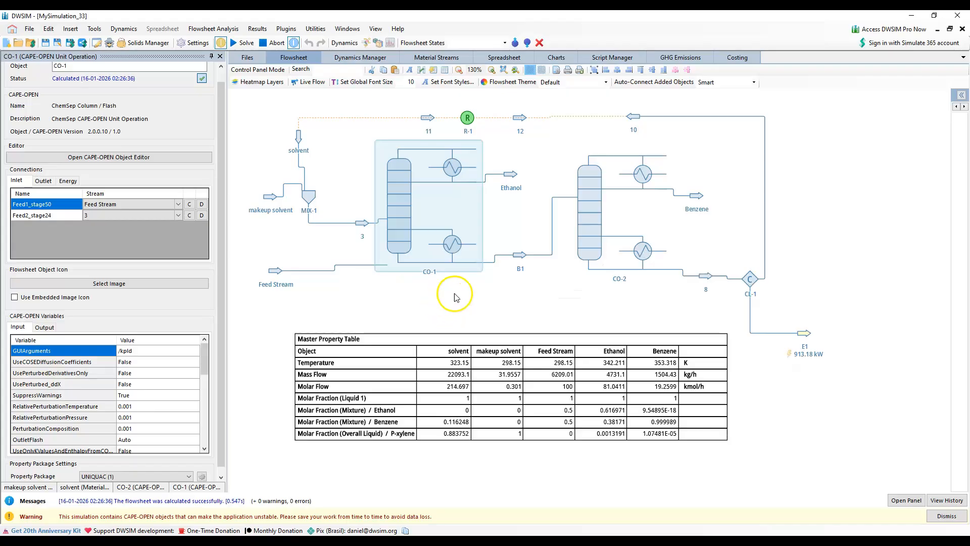
# Check the conditions and compound amounts of the Feed Stream and the makeup solvent stream
pyautogui.click(272, 270)
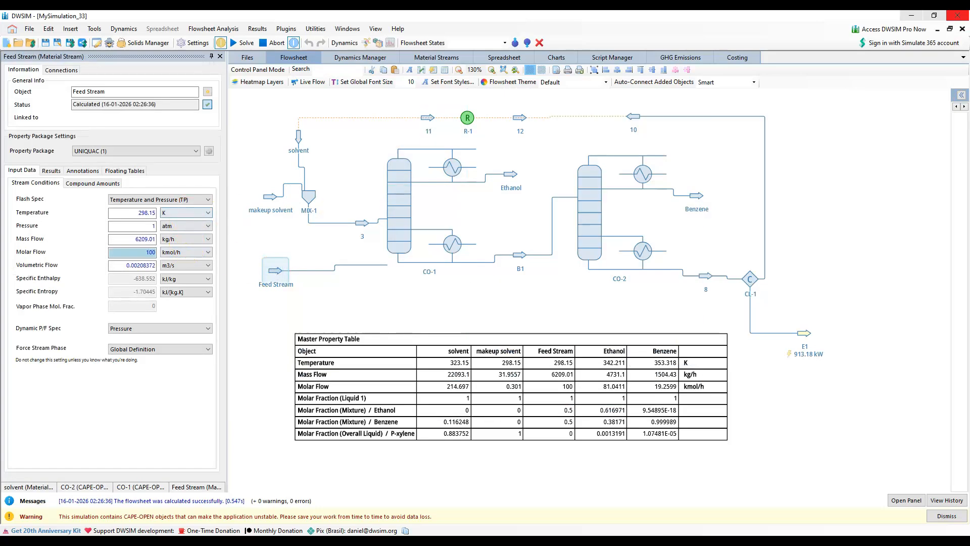
pyautogui.click(101, 183)
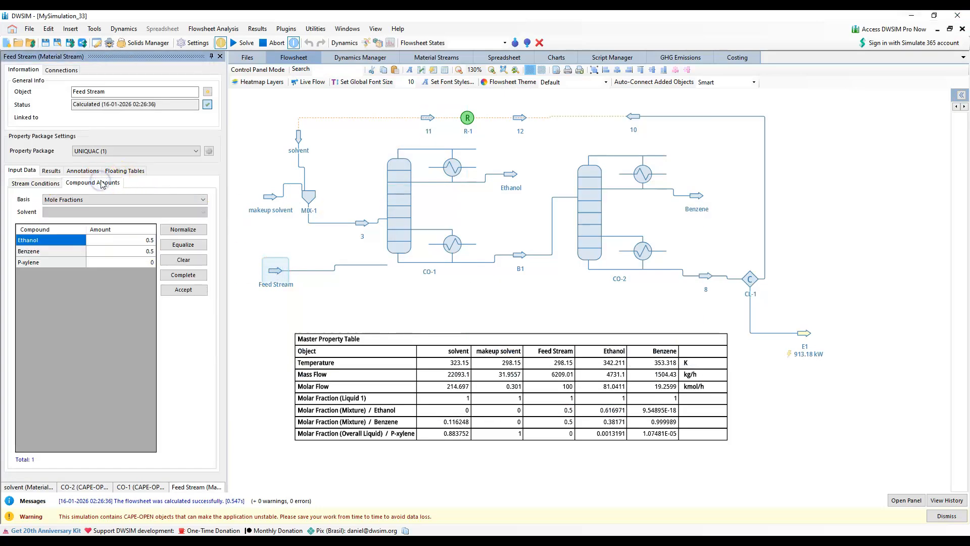
pyautogui.click(269, 197)
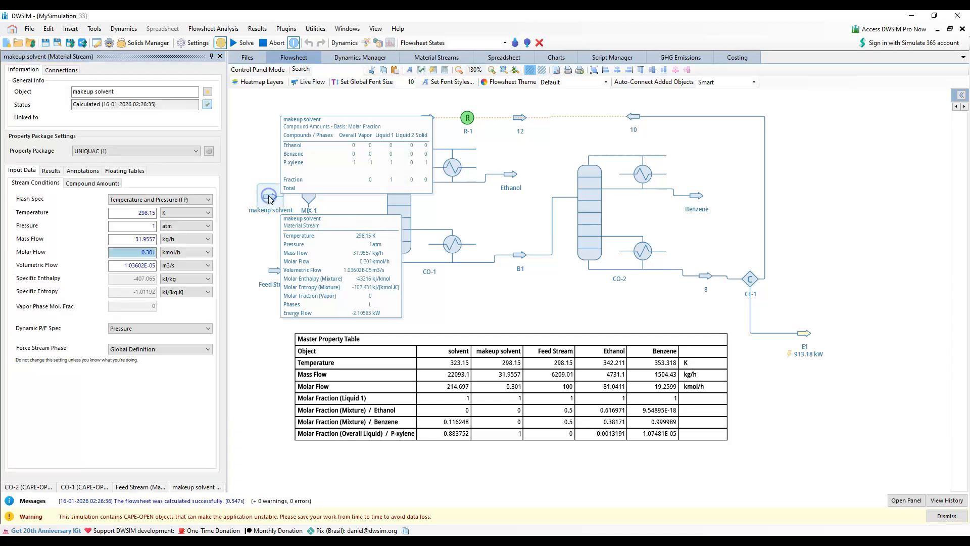
pyautogui.click(94, 182)
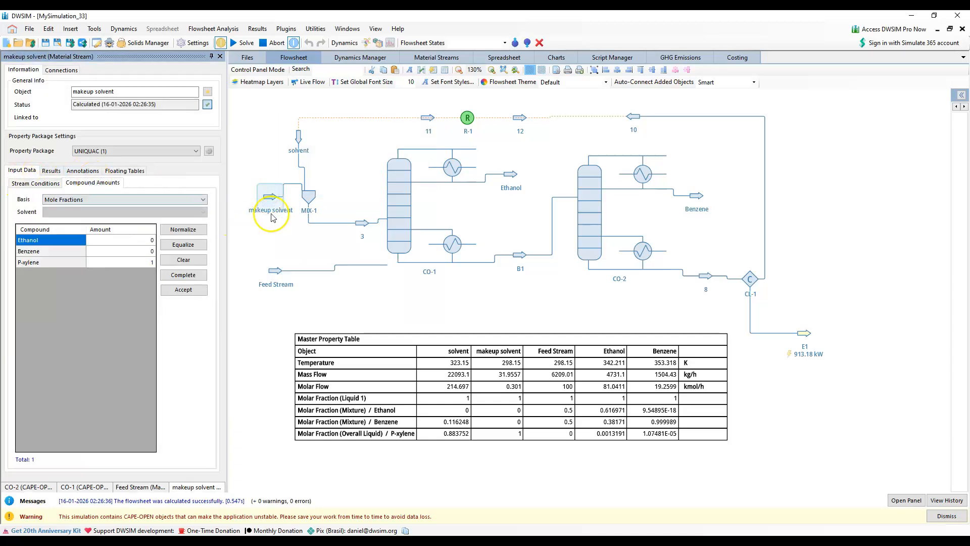
# Set the solvent stream's benzene mole fraction to 0, edit its p-xylene fraction, and accept the composition to recalculate the flowsheet
pyautogui.click(299, 144)
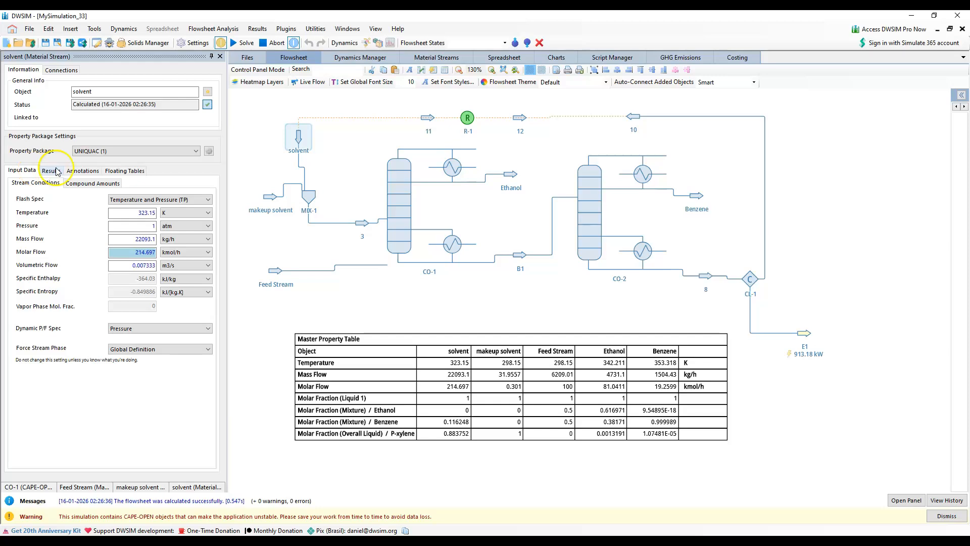
pyautogui.click(89, 184)
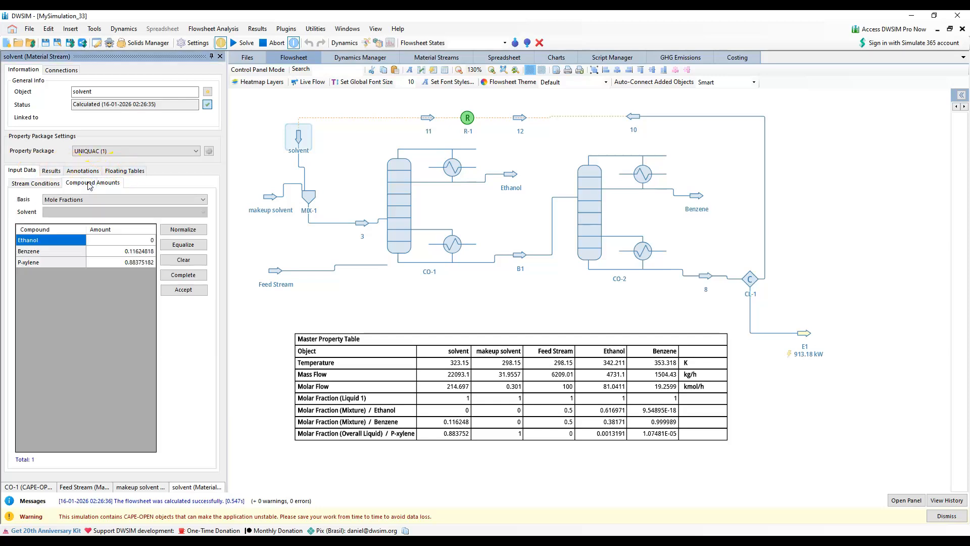
pyautogui.click(128, 252)
pyautogui.write('0')
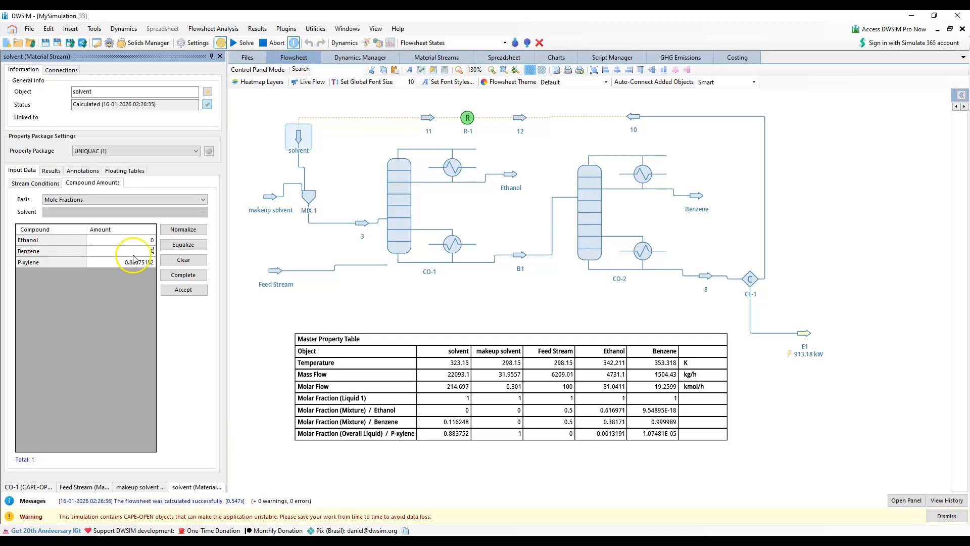
pyautogui.click(178, 291)
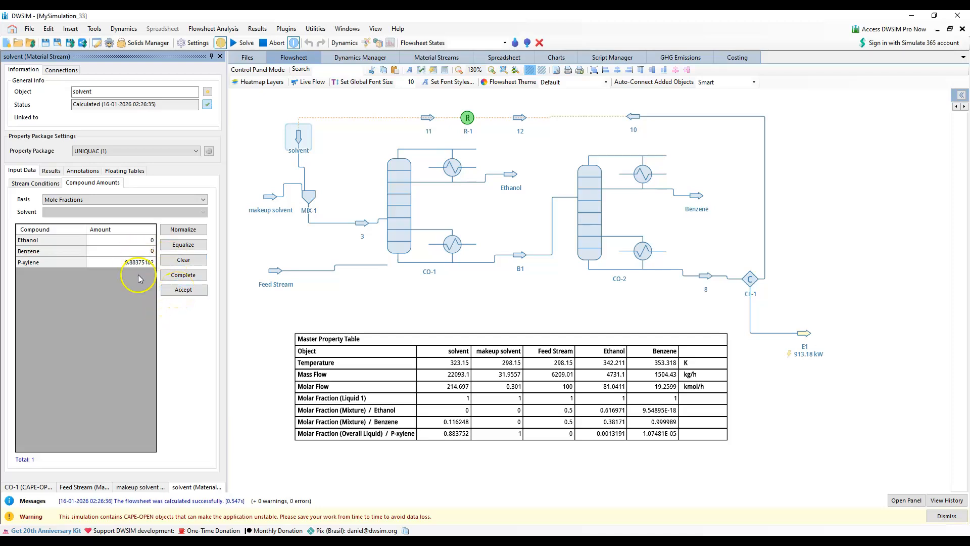
pyautogui.click(128, 263)
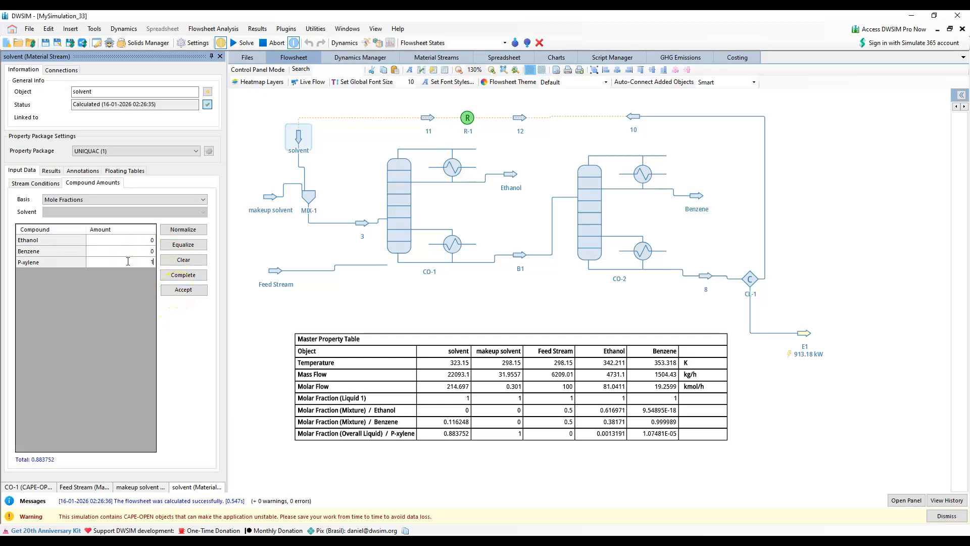
pyautogui.click(188, 292)
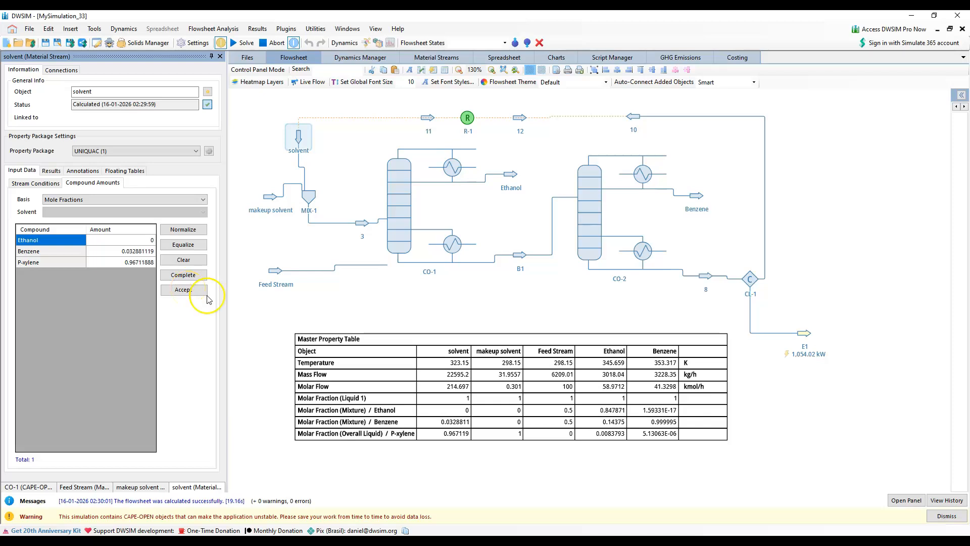
pyautogui.click(831, 441)
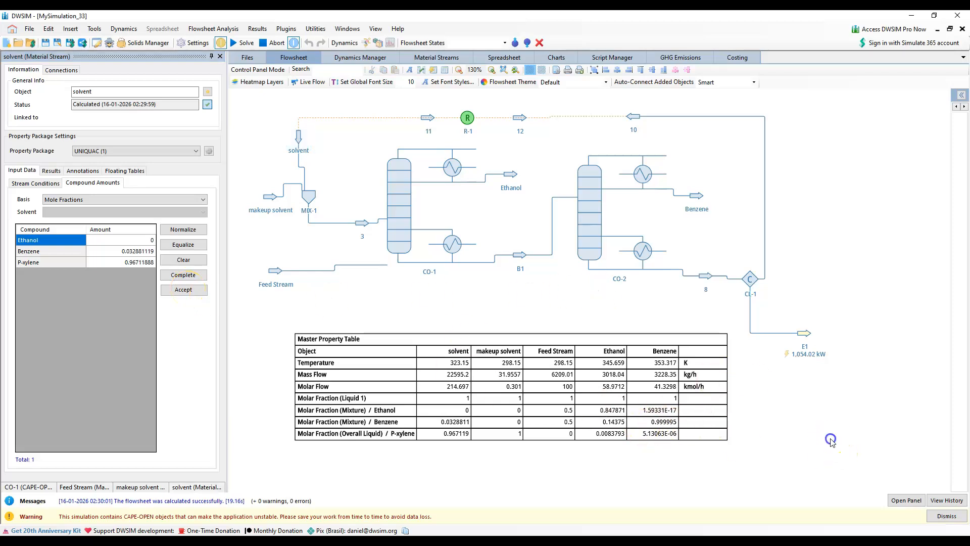